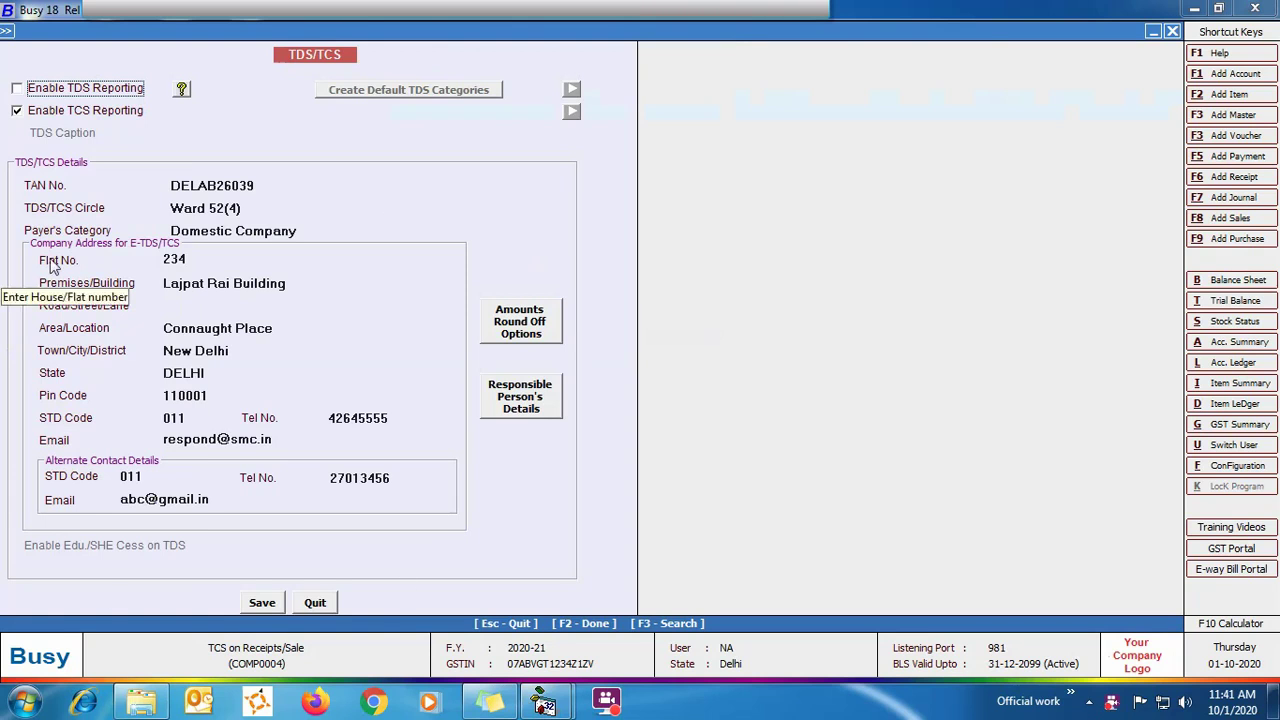
Review the TDS/TCS amount round-off options and the responsible person's details, and close the feature configuration without saving
{"action": "left_click", "coordinate": [503, 320]}
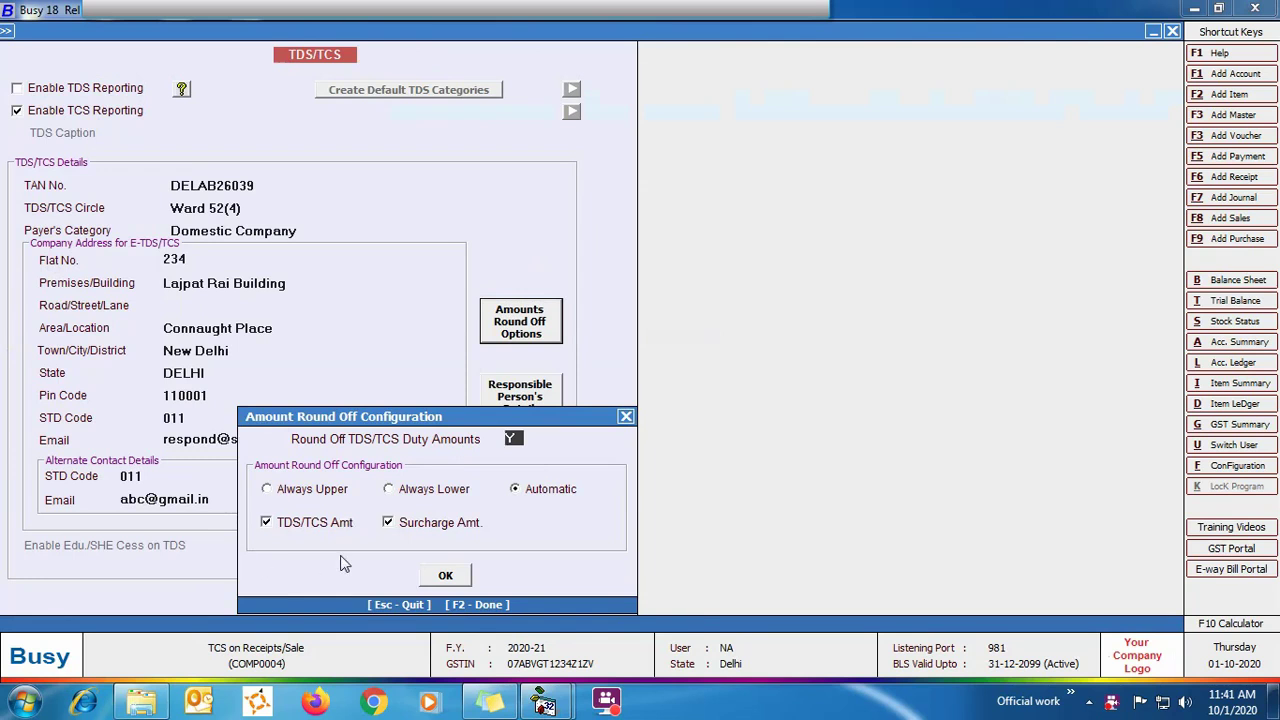
{"action": "left_click", "coordinate": [446, 574]}
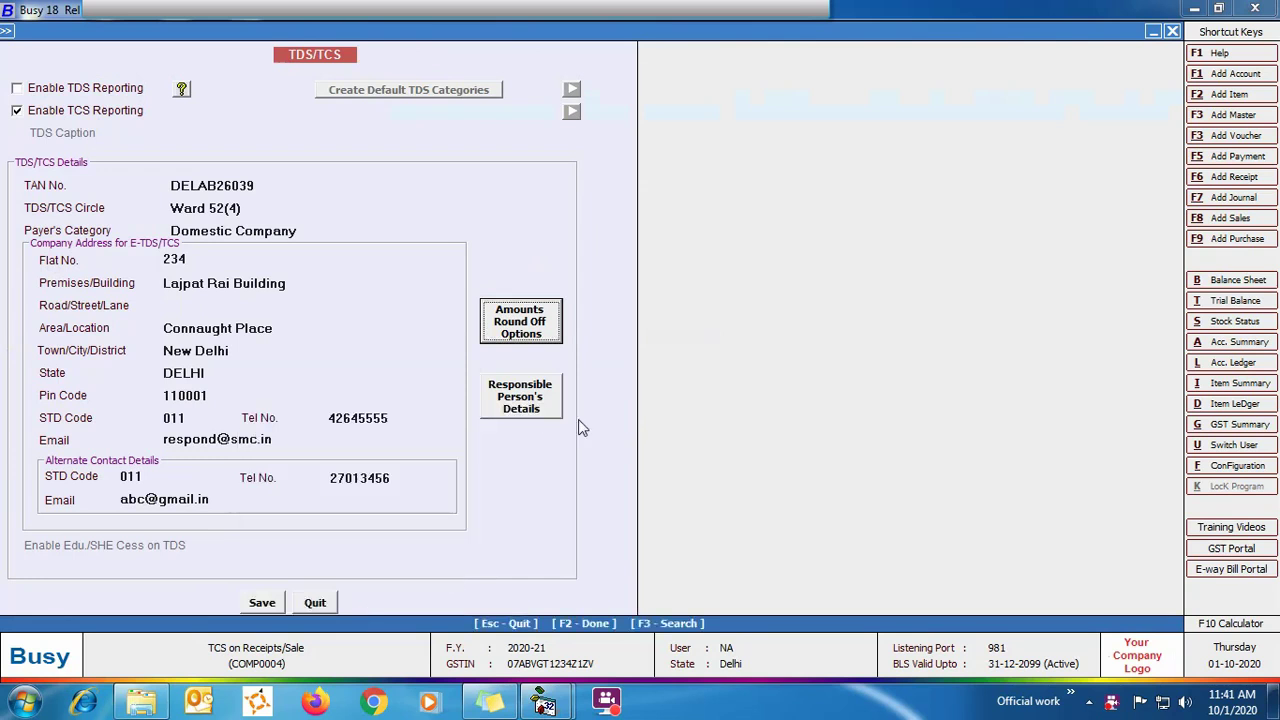
{"action": "left_click", "coordinate": [520, 396]}
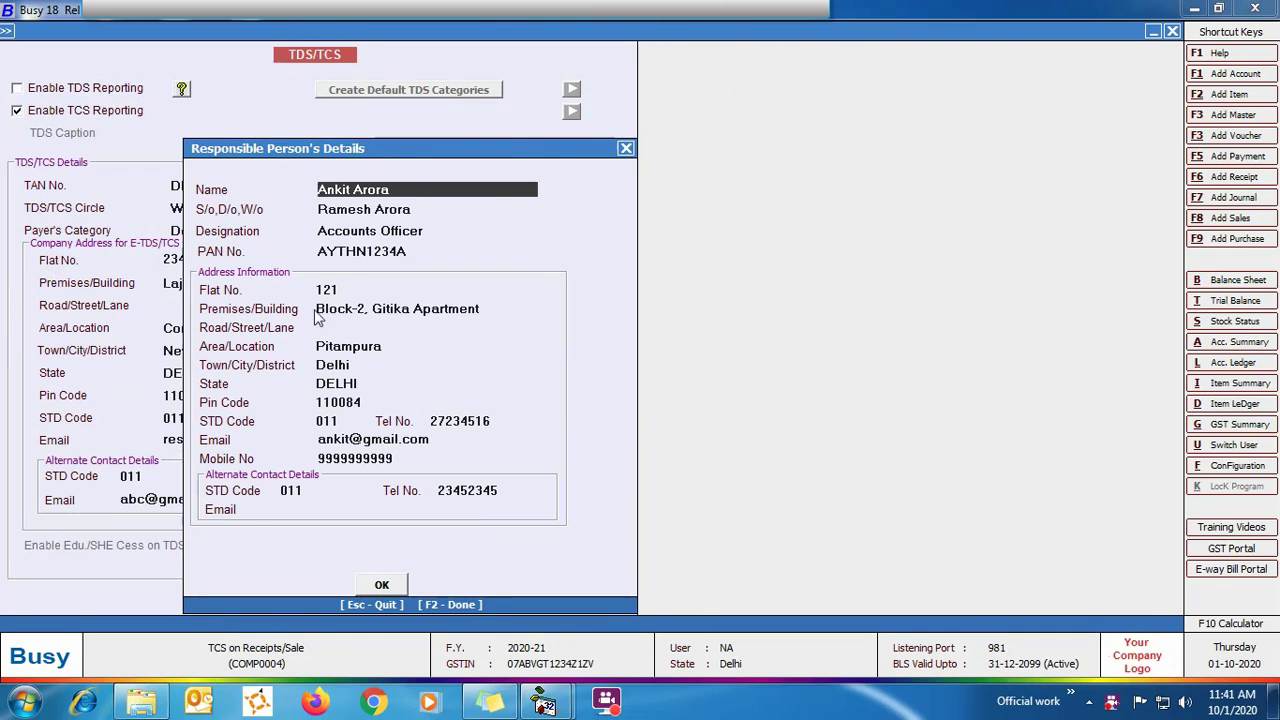
{"action": "left_click", "coordinate": [382, 585]}
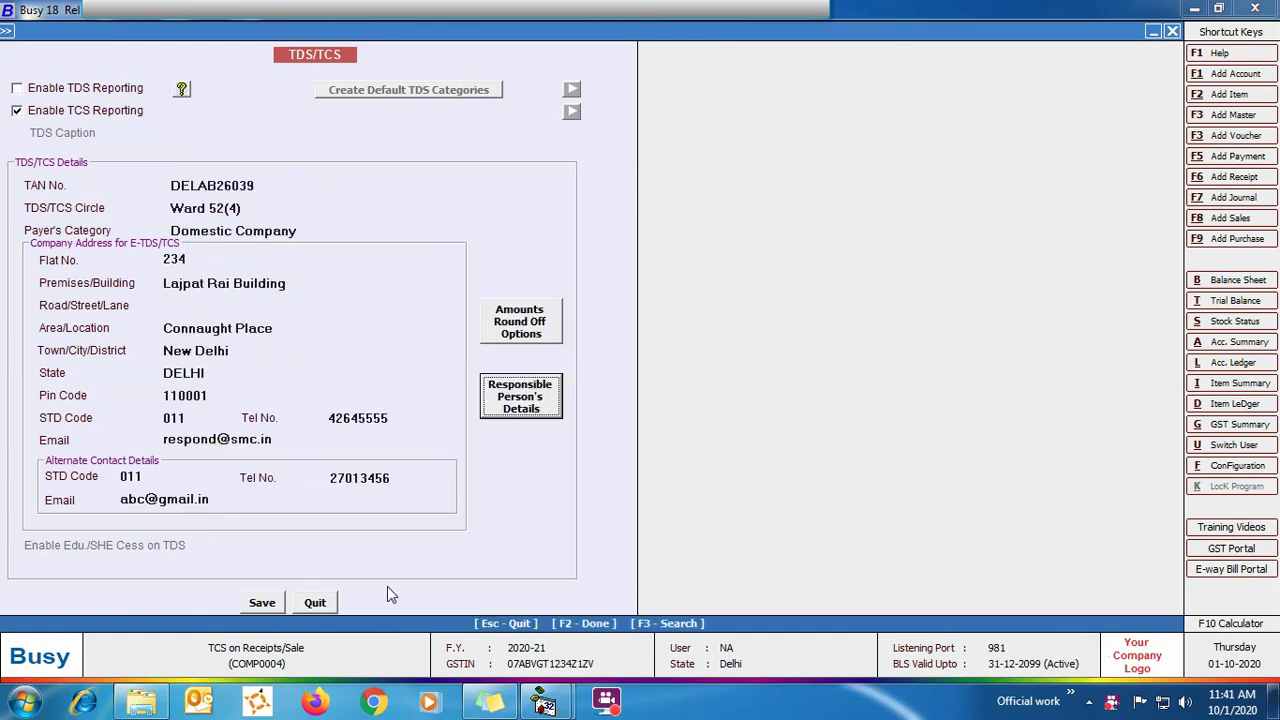
{"action": "left_click", "coordinate": [316, 603]}
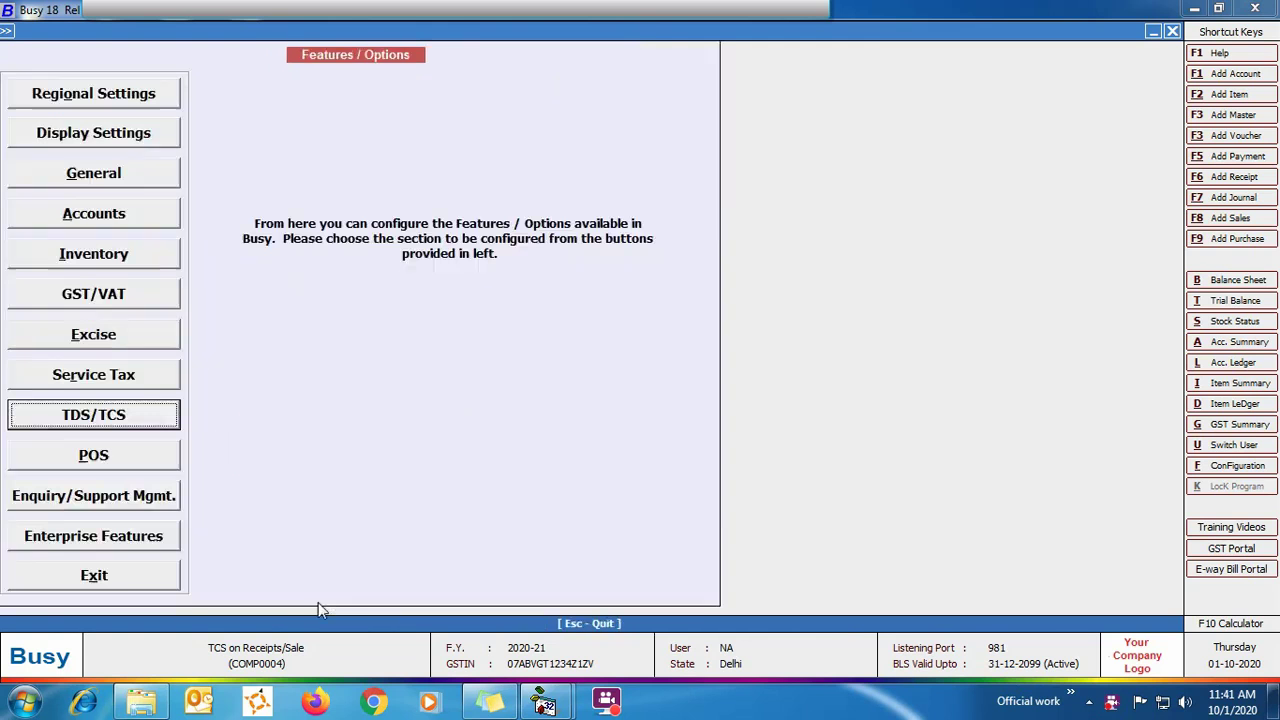
{"action": "left_click", "coordinate": [164, 575]}
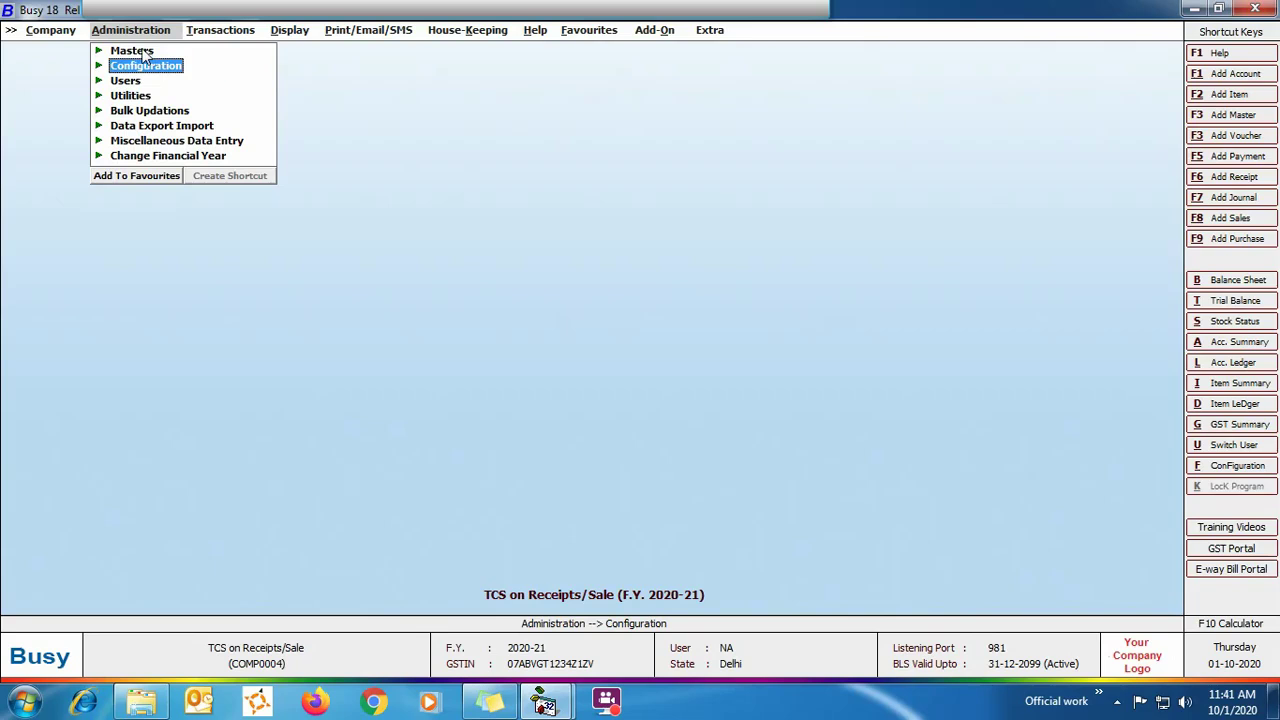
Open the account master of TCS (Tax Collected at Source) to review its group and tax type, and close it unchanged
{"action": "left_click", "coordinate": [132, 50]}
{"action": "left_click", "coordinate": [167, 65]}
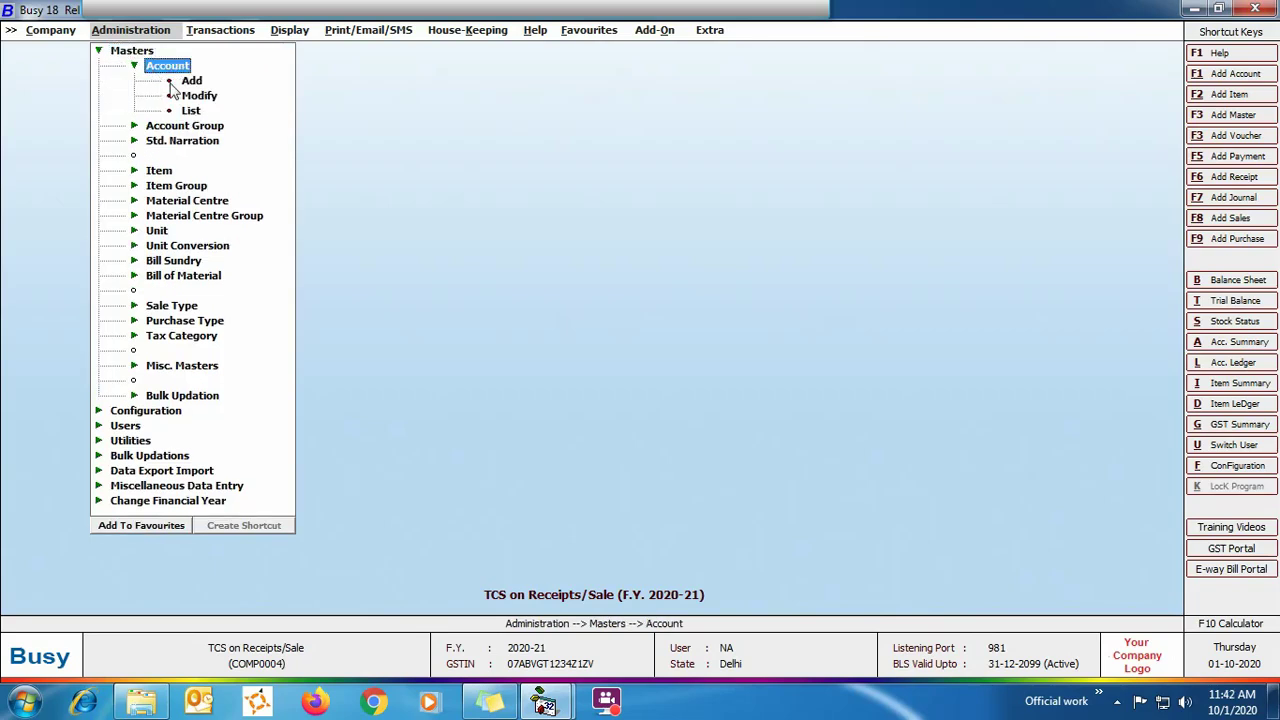
{"action": "double_click", "coordinate": [188, 94]}
{"action": "type", "text": "t"}
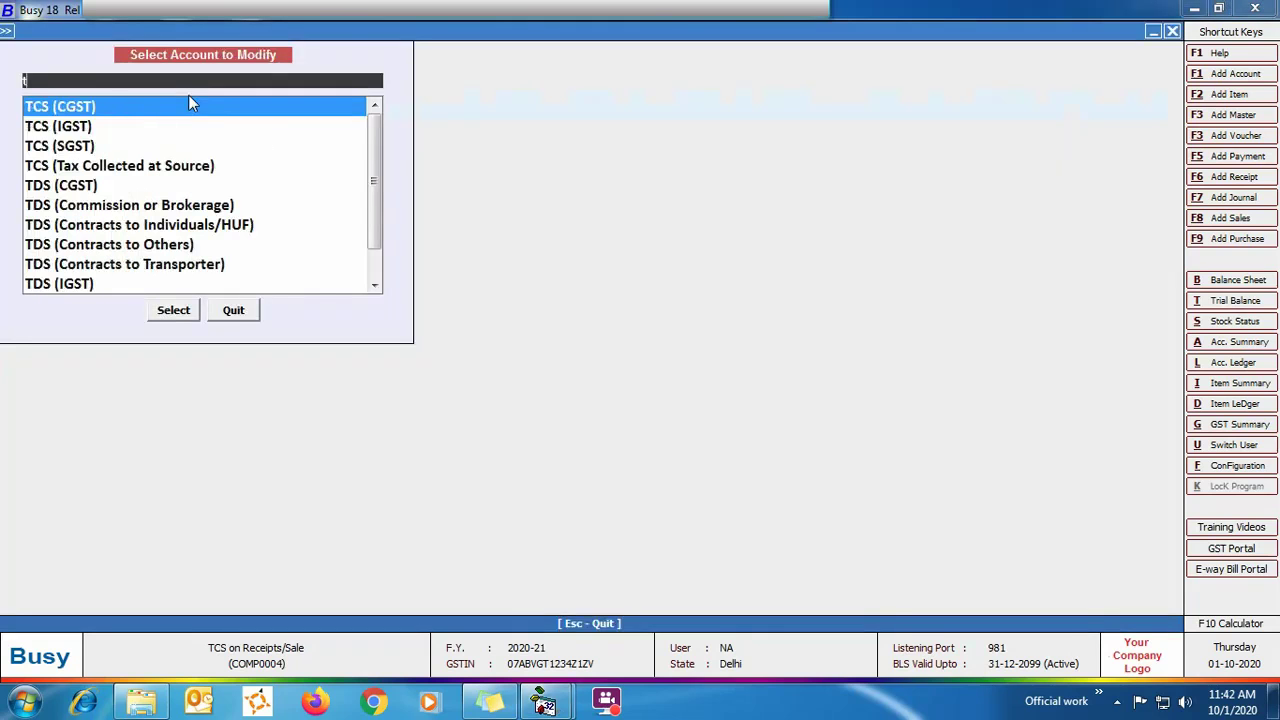
{"action": "double_click", "coordinate": [157, 170]}
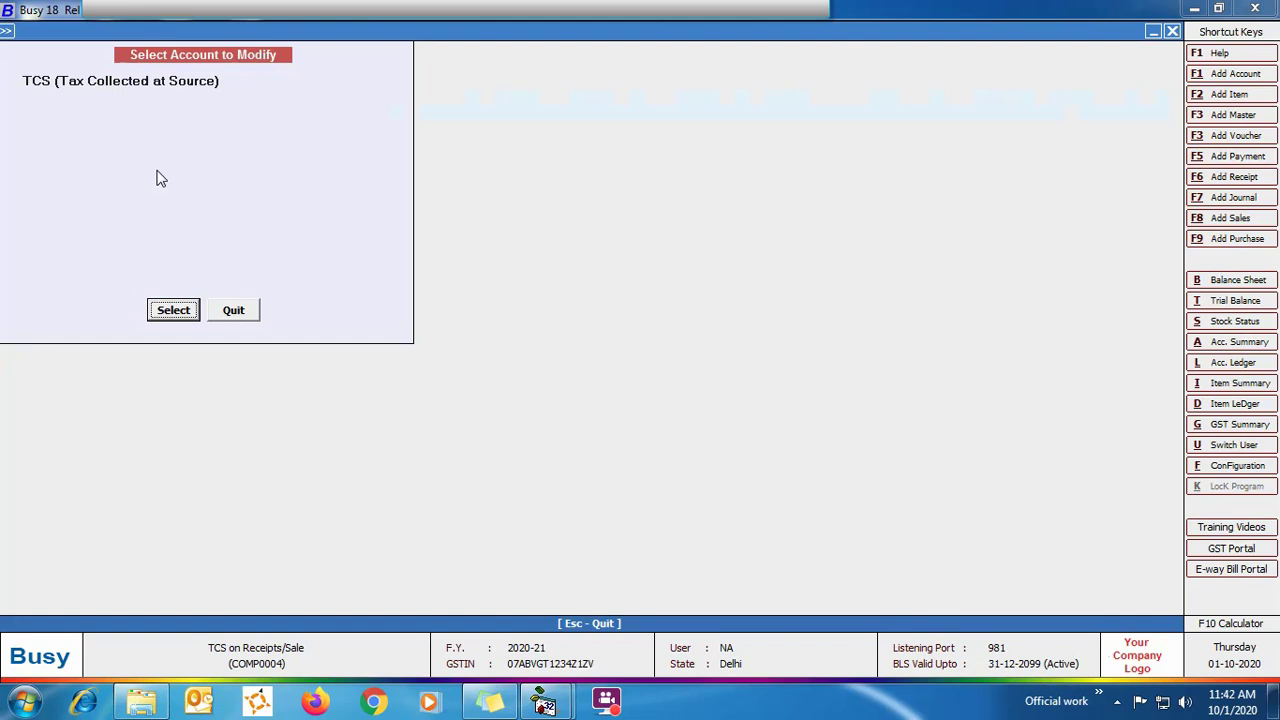
{"action": "left_click", "coordinate": [173, 309]}
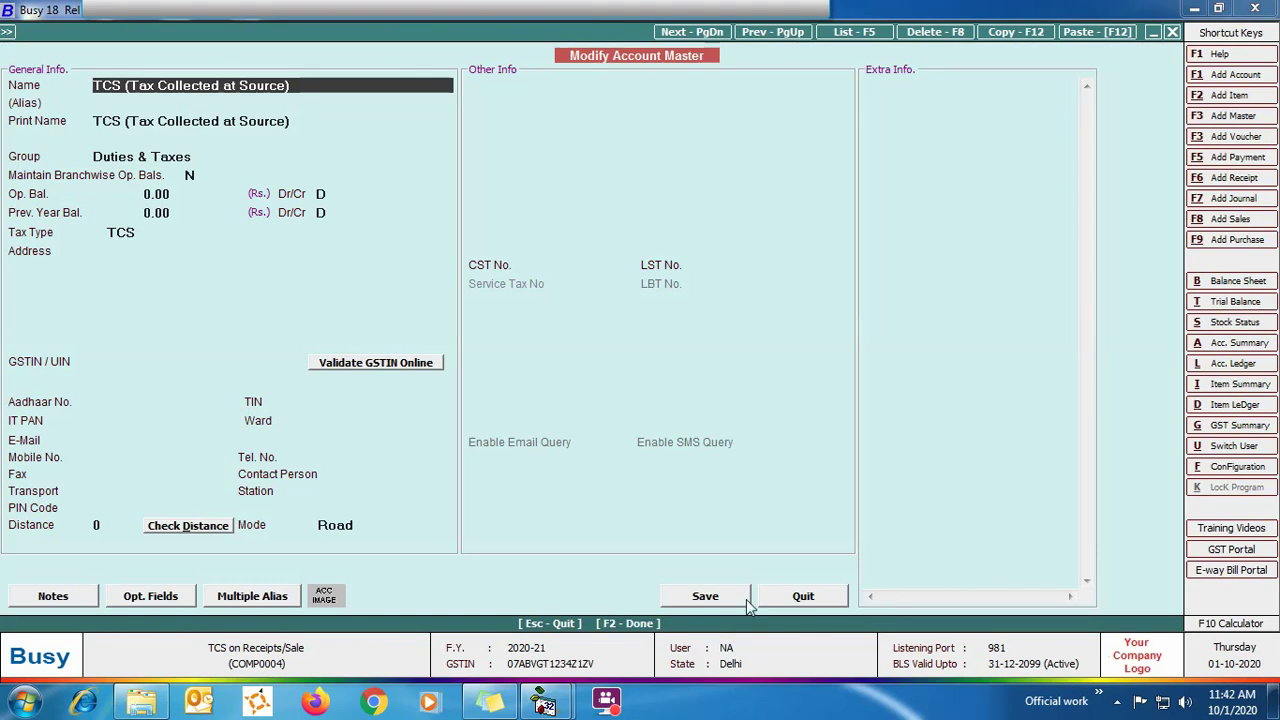
{"action": "left_click", "coordinate": [806, 594]}
{"action": "left_click", "coordinate": [236, 314]}
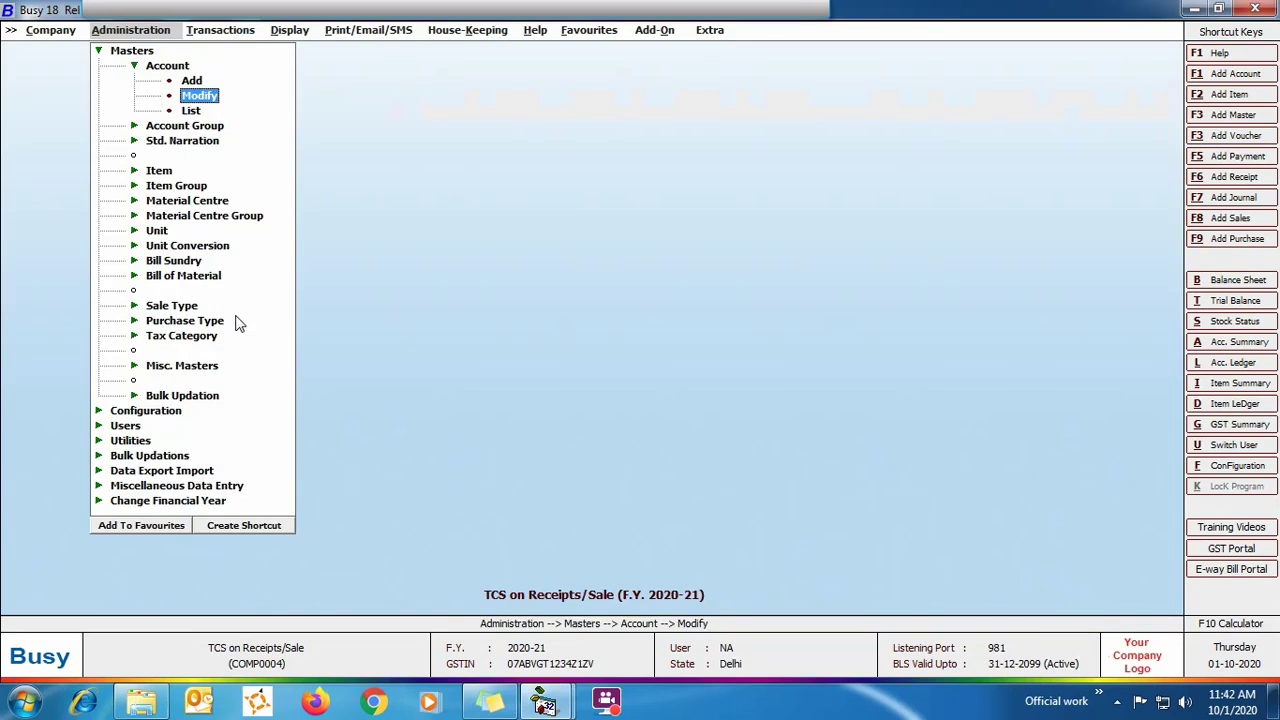
Create a new bill sundry master named TCS with type Additive, nature Others and sub total heading Total
{"action": "left_click", "coordinate": [175, 262]}
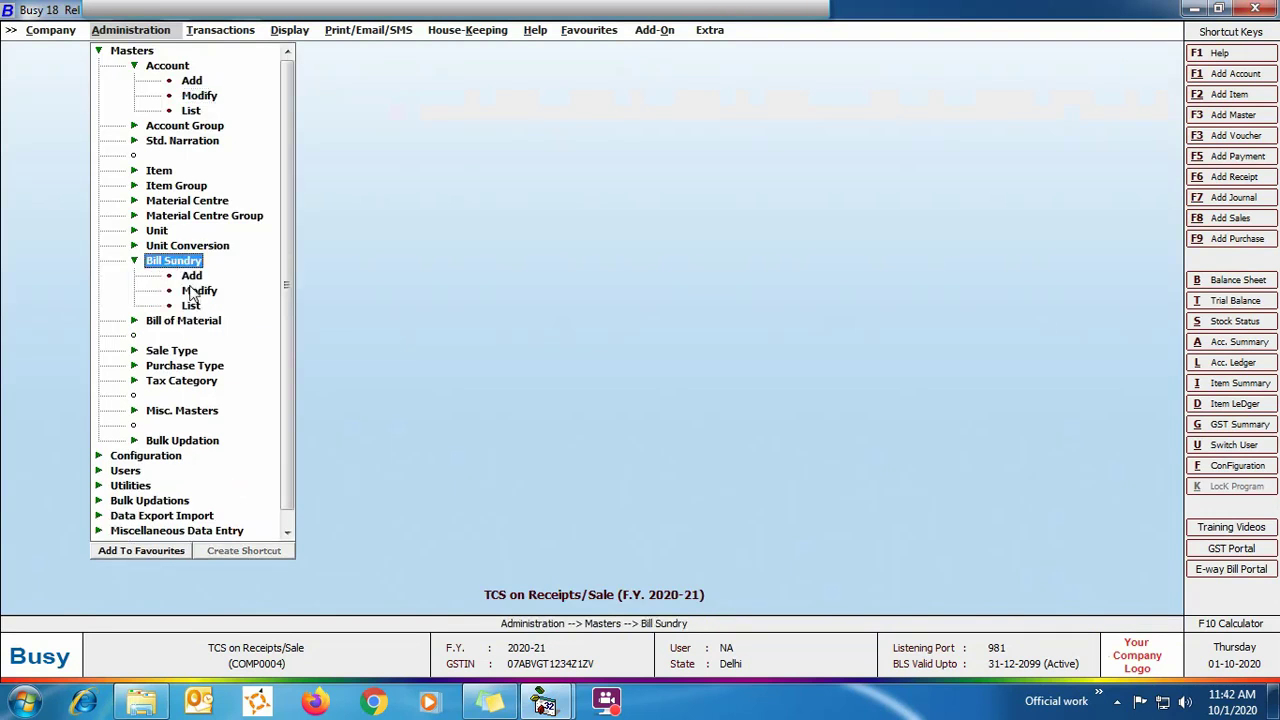
{"action": "left_click", "coordinate": [191, 276]}
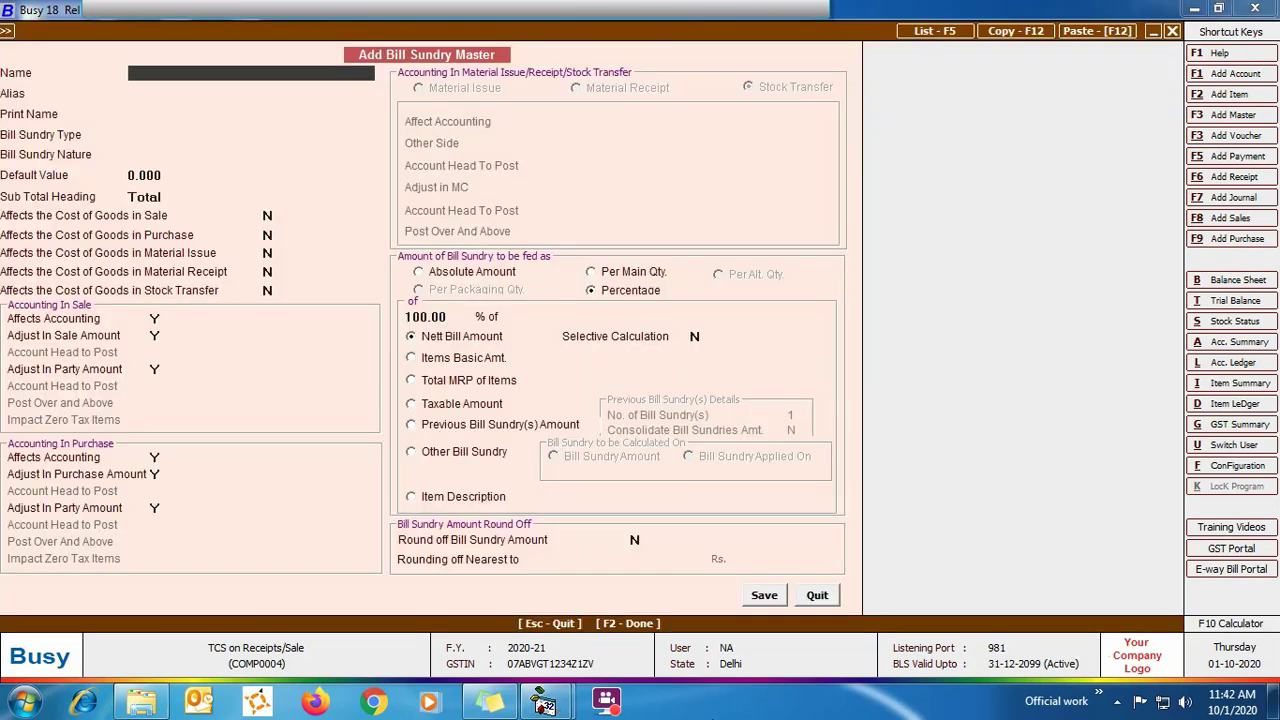
{"action": "type", "text": "TCS"}
{"action": "key", "text": "Return"}
{"action": "key", "text": "Return"}
{"action": "key", "text": "Return"}
{"action": "key", "text": "Return"}
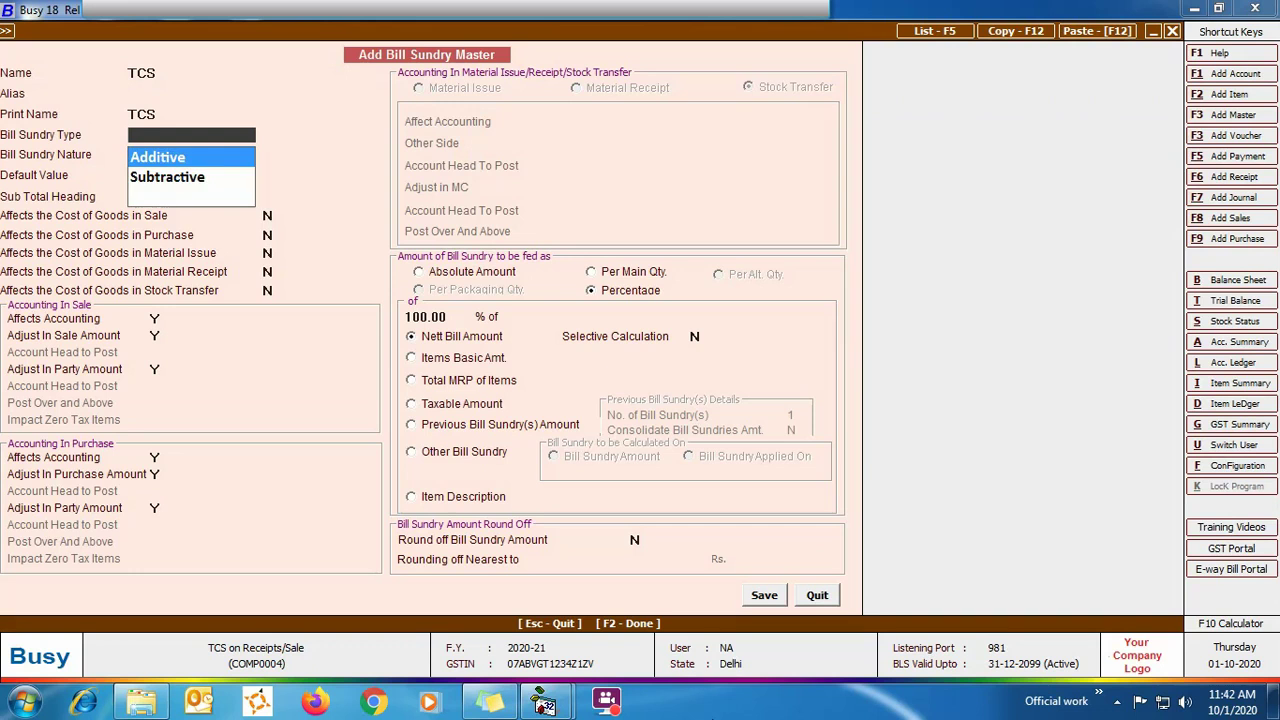
{"action": "key", "text": "Return"}
{"action": "key", "text": "Return"}
{"action": "key", "text": "Return"}
{"action": "key", "text": "Return"}
{"action": "key", "text": "Return"}
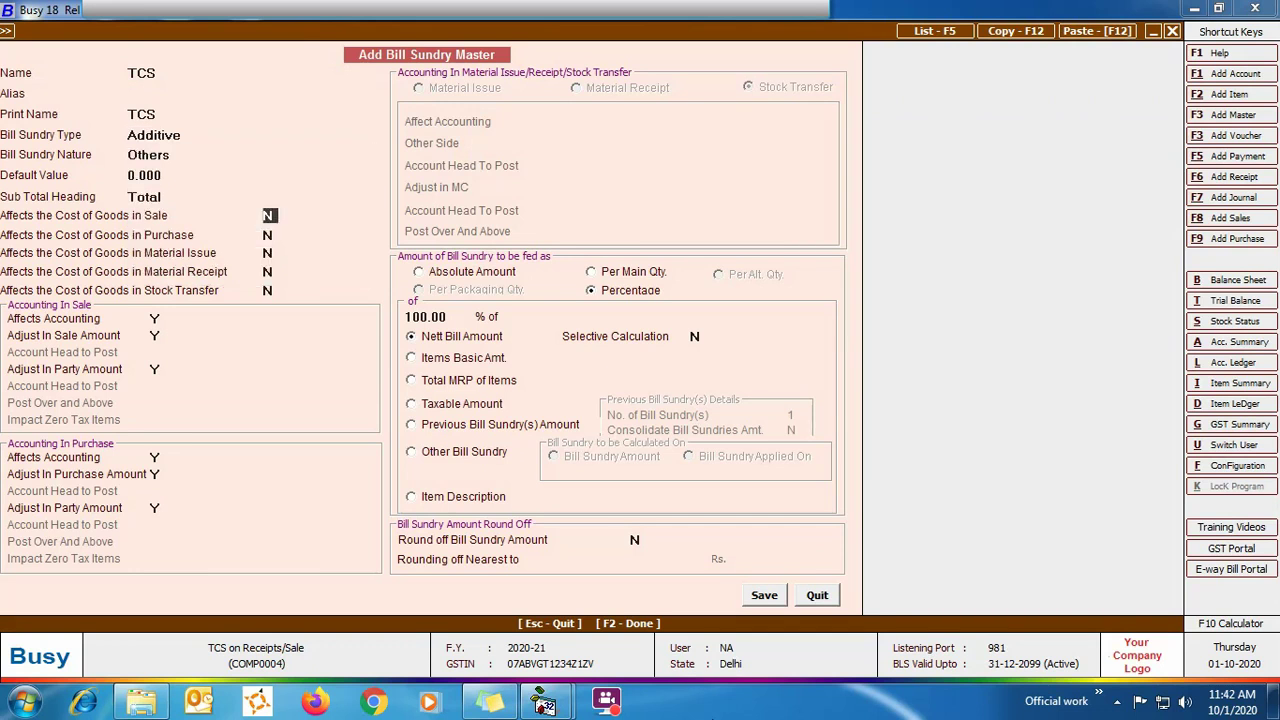
Set the bill sundry's sale accounting to not adjust in the sale amount and post to the account TCS (Tax Collected at Source)
{"action": "key", "text": "Return"}
{"action": "key", "text": "Return"}
{"action": "key", "text": "Return"}
{"action": "key", "text": "Return"}
{"action": "key", "text": "n"}
{"action": "key", "text": "Return"}
{"action": "key", "text": "Return"}
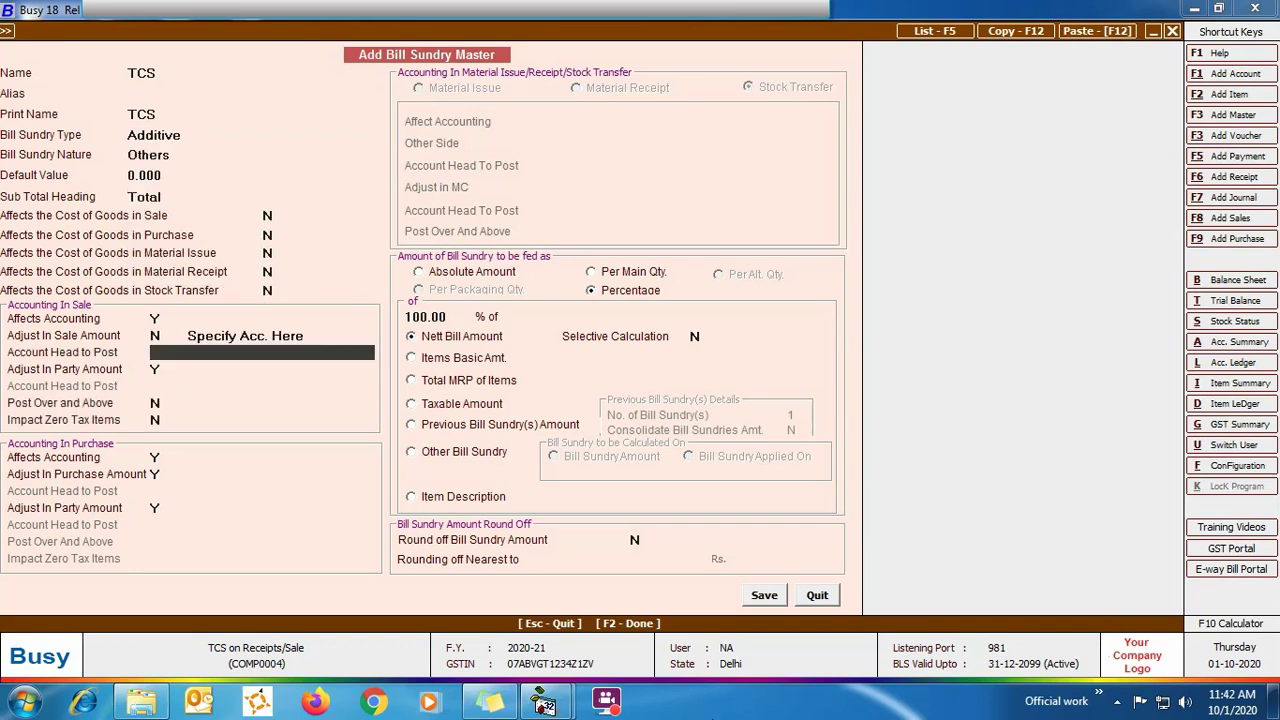
{"action": "type", "text": "T"}
{"action": "key", "text": "Down"}
{"action": "key", "text": "Down"}
{"action": "key", "text": "Down"}
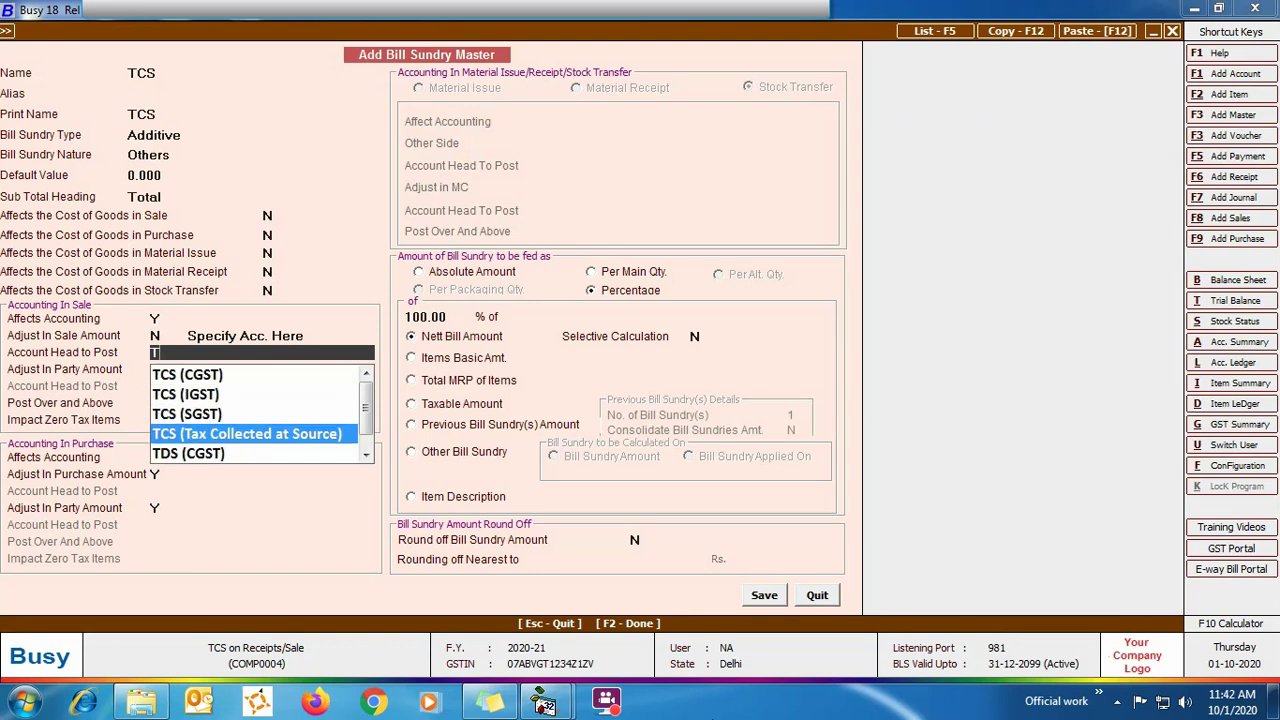
{"action": "key", "text": "Return"}
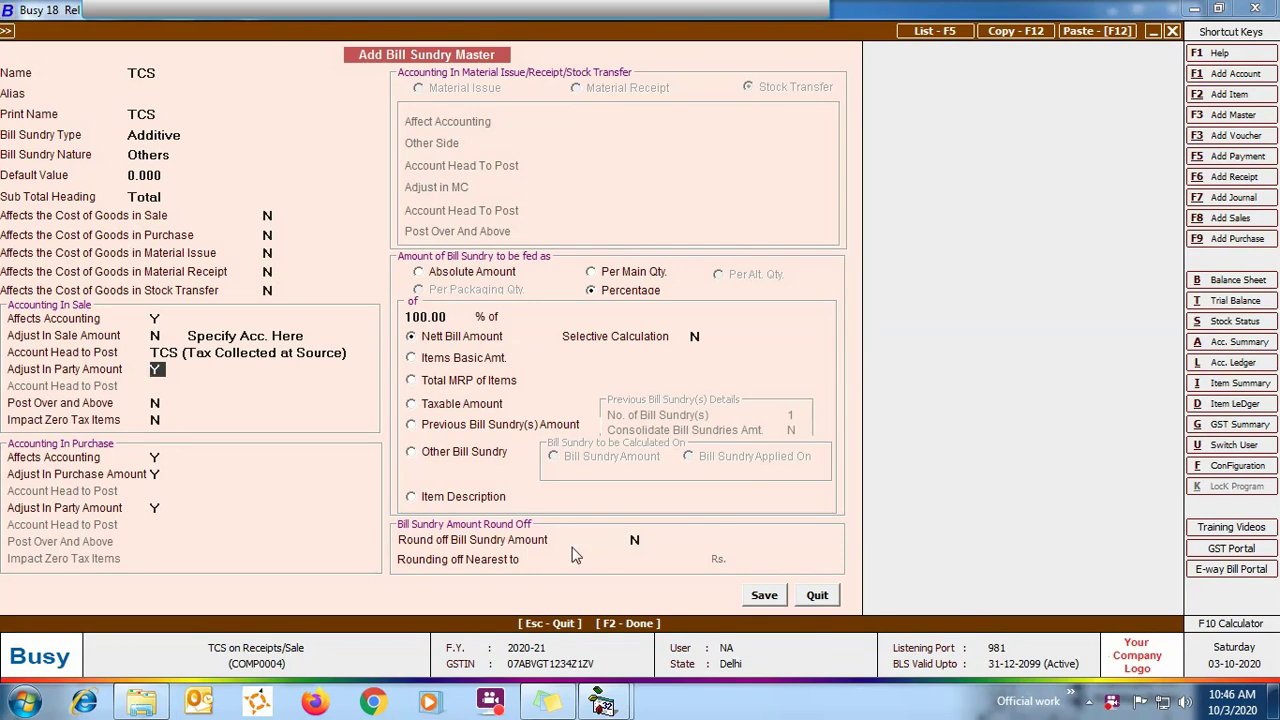
Enable automatic rounding of the bill sundry amount to the nearest Rs. 1, and save and close the master
{"action": "left_click", "coordinate": [646, 544]}
{"action": "key", "text": "y"}
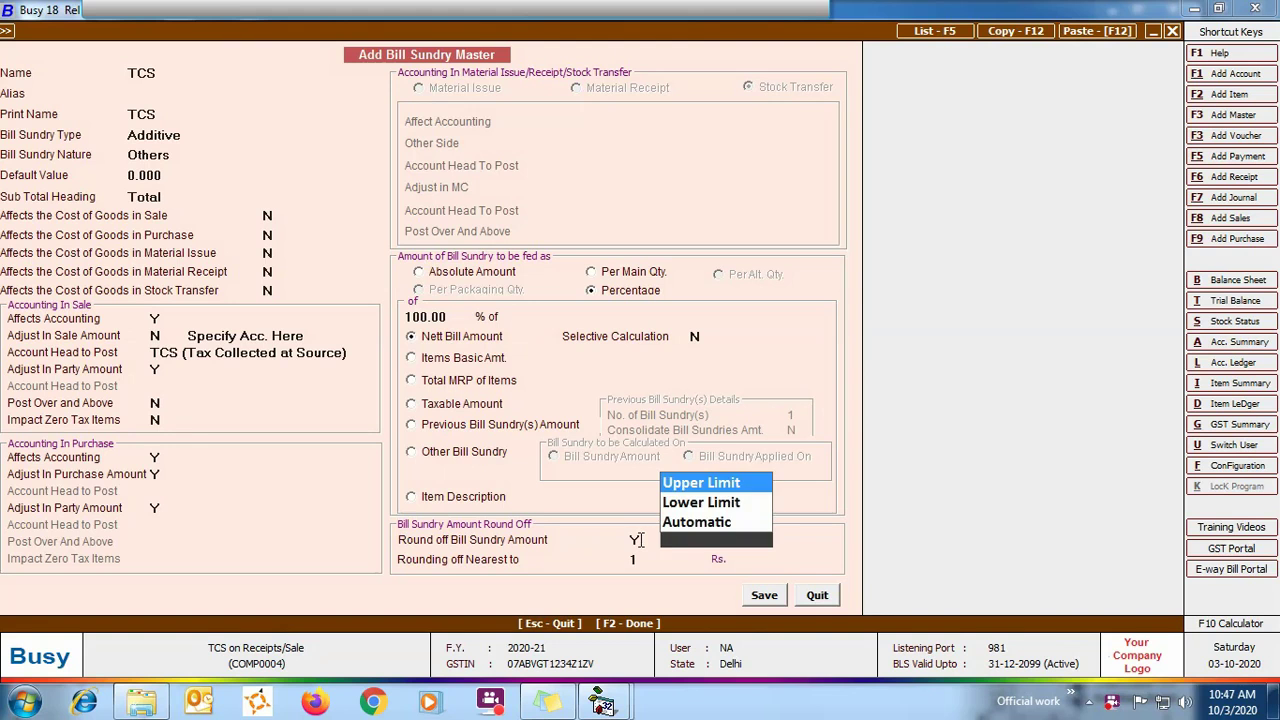
{"action": "key", "text": "Down"}
{"action": "key", "text": "Down"}
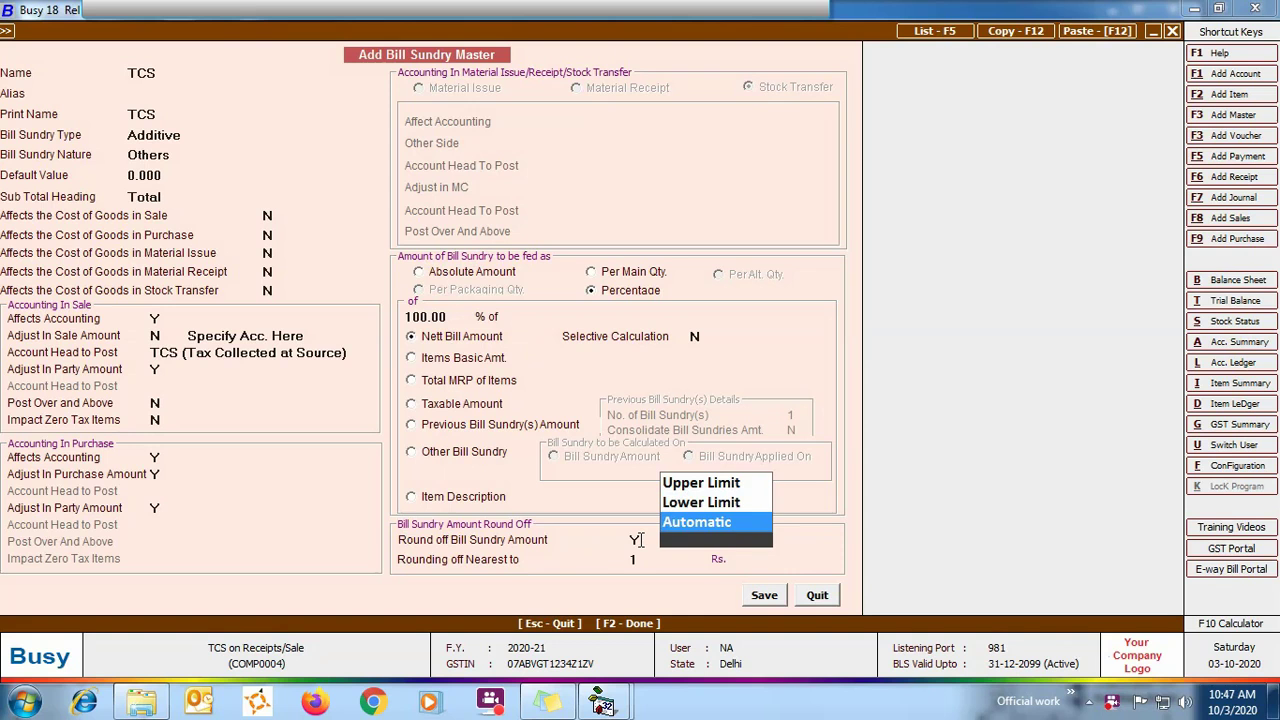
{"action": "key", "text": "Return"}
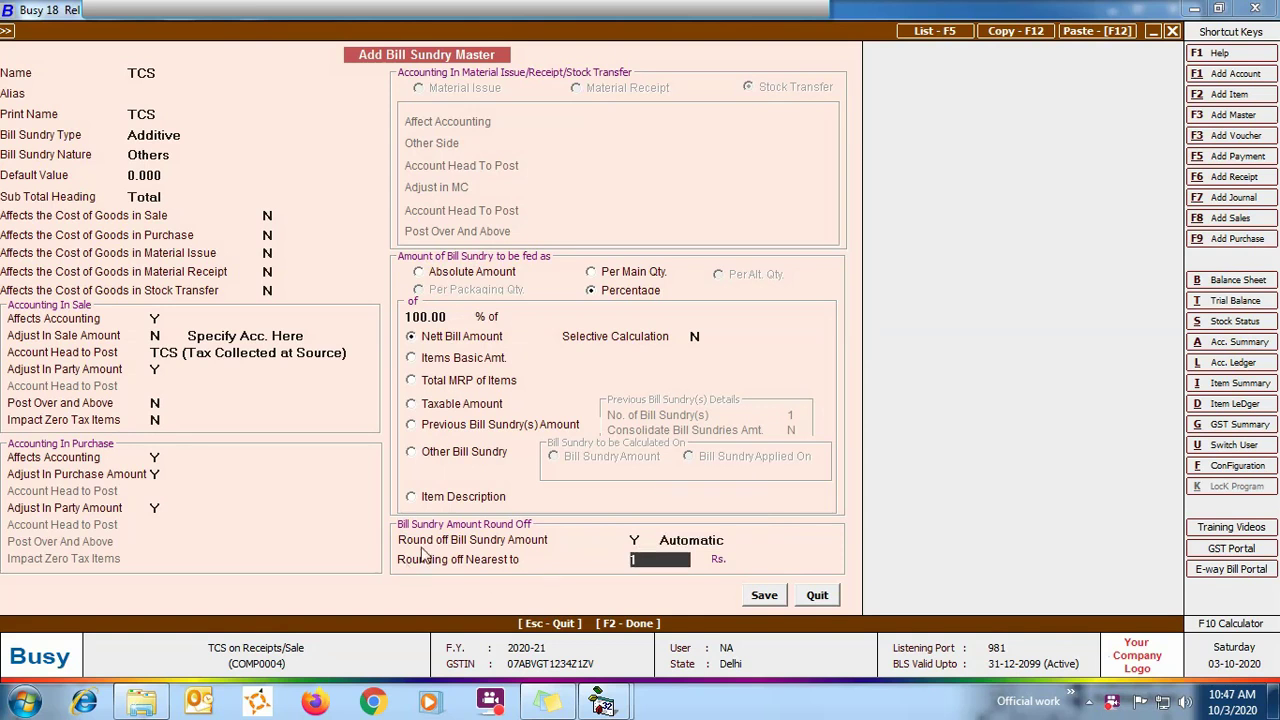
{"action": "left_click", "coordinate": [764, 595]}
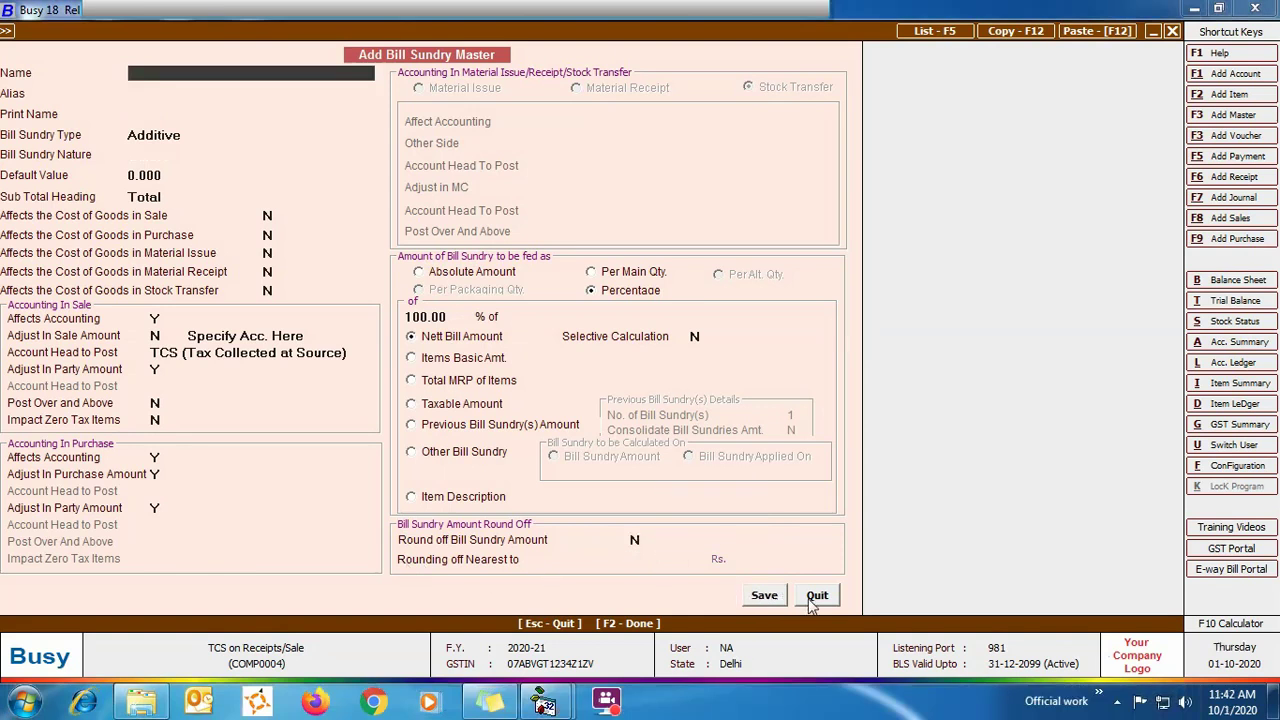
{"action": "left_click", "coordinate": [816, 596]}
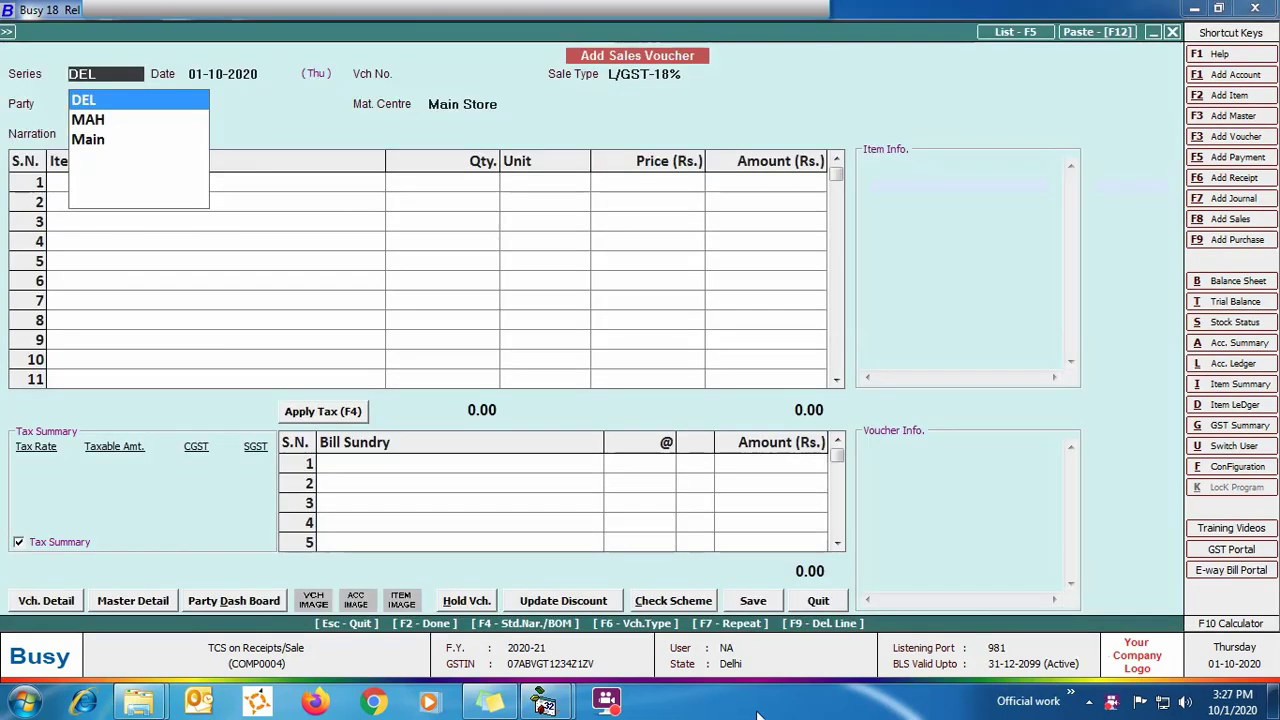
Start a DEL series sales voucher dated 01-10-2020 for A.B. Traders - DEL with material centre DEL, checking the party's account master
{"action": "key", "text": "Return"}
{"action": "key", "text": "Return"}
{"action": "key", "text": "Return"}
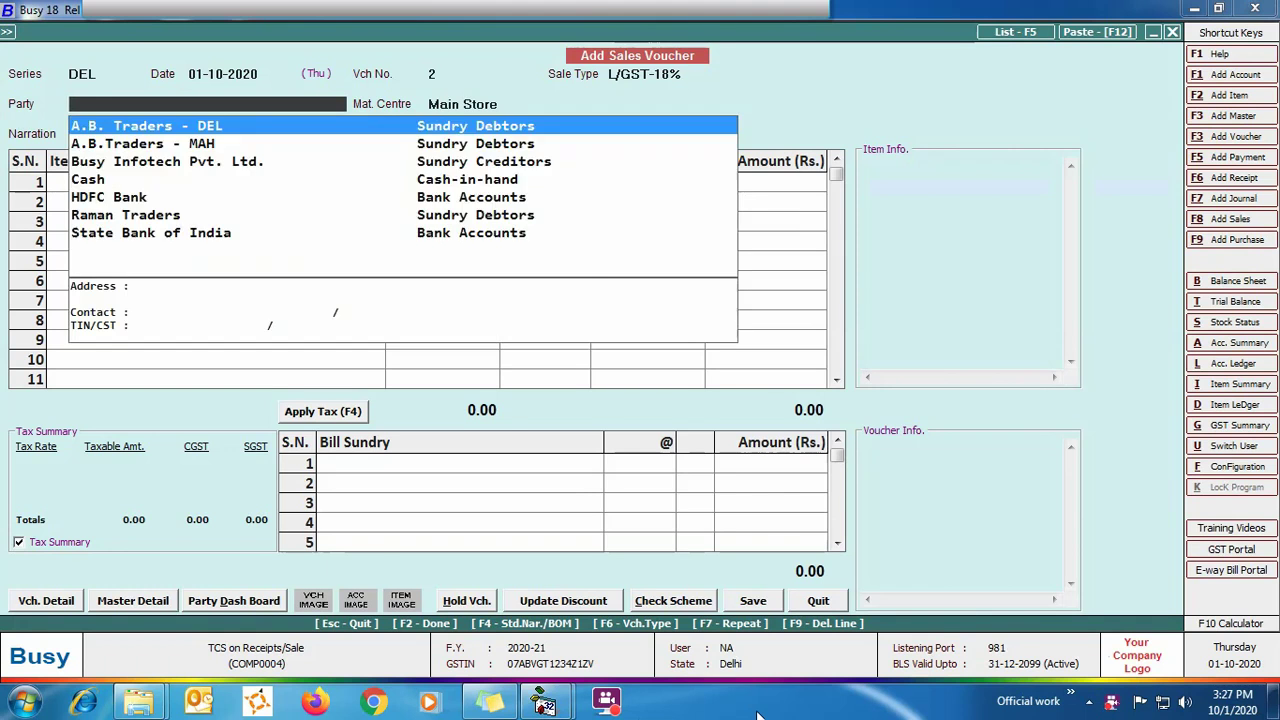
{"action": "key", "text": "alt+m"}
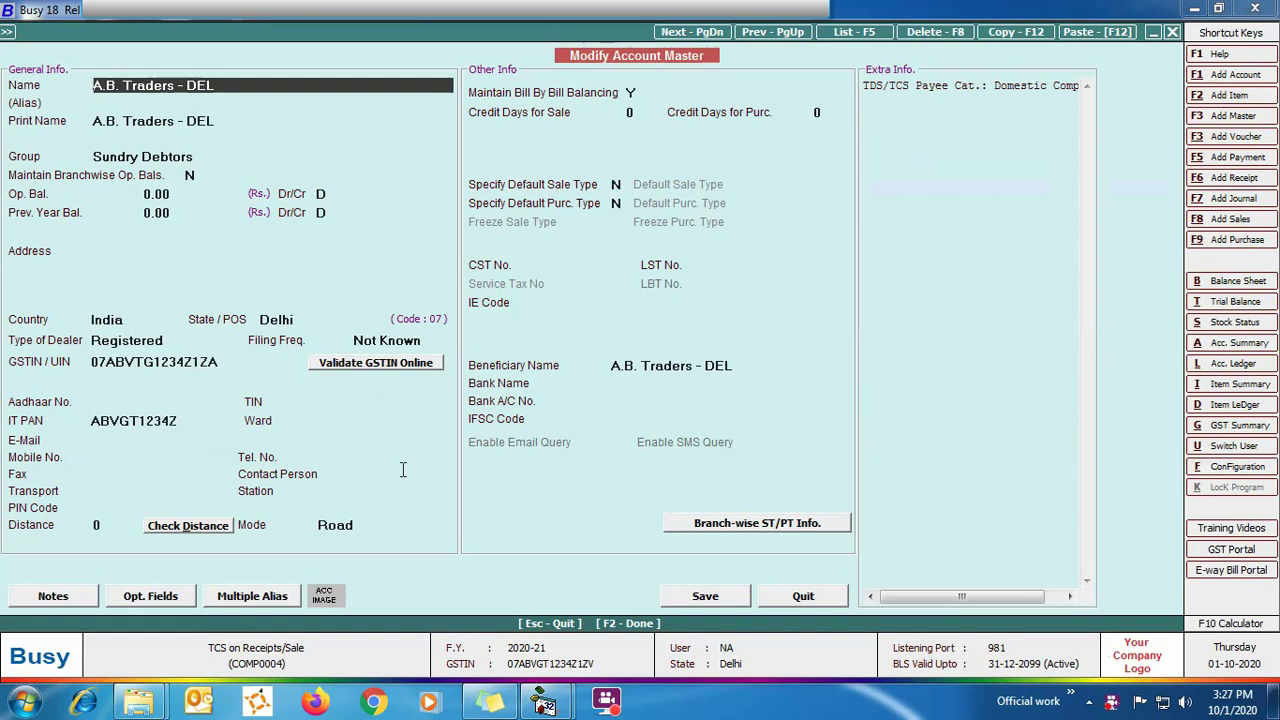
{"action": "left_click", "coordinate": [800, 595]}
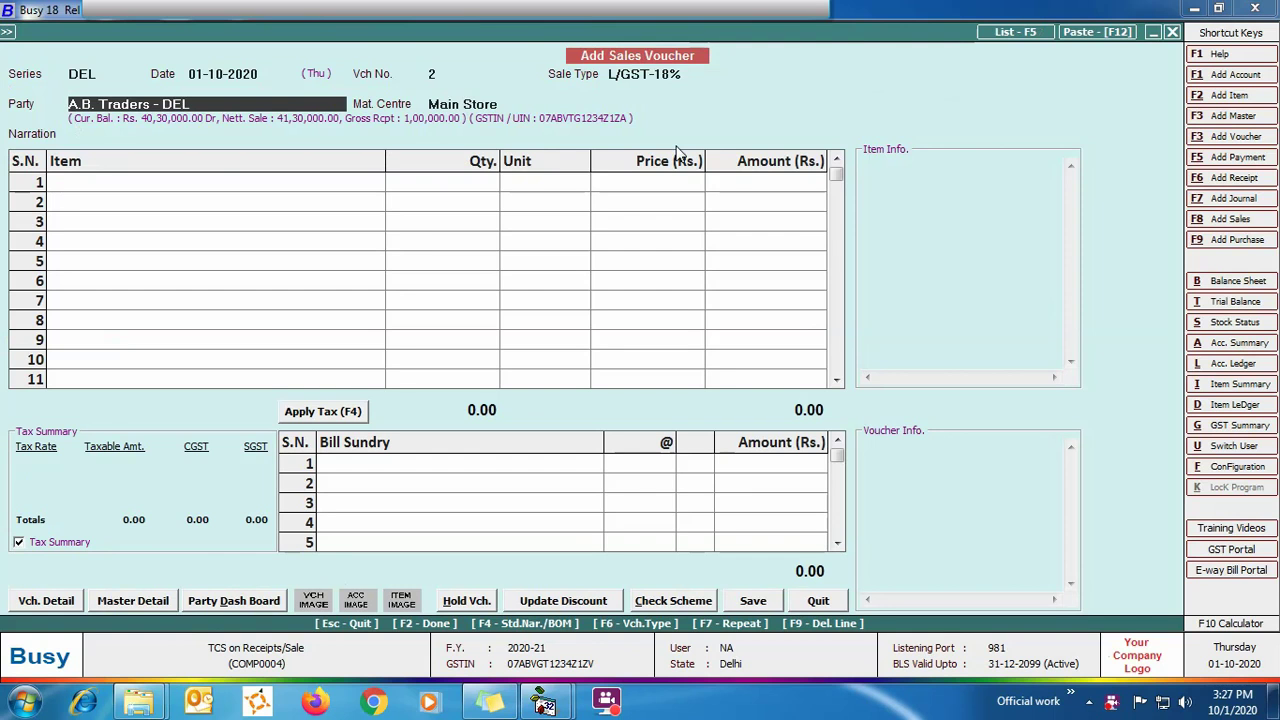
{"action": "key", "text": "Return"}
{"action": "key", "text": "Return"}
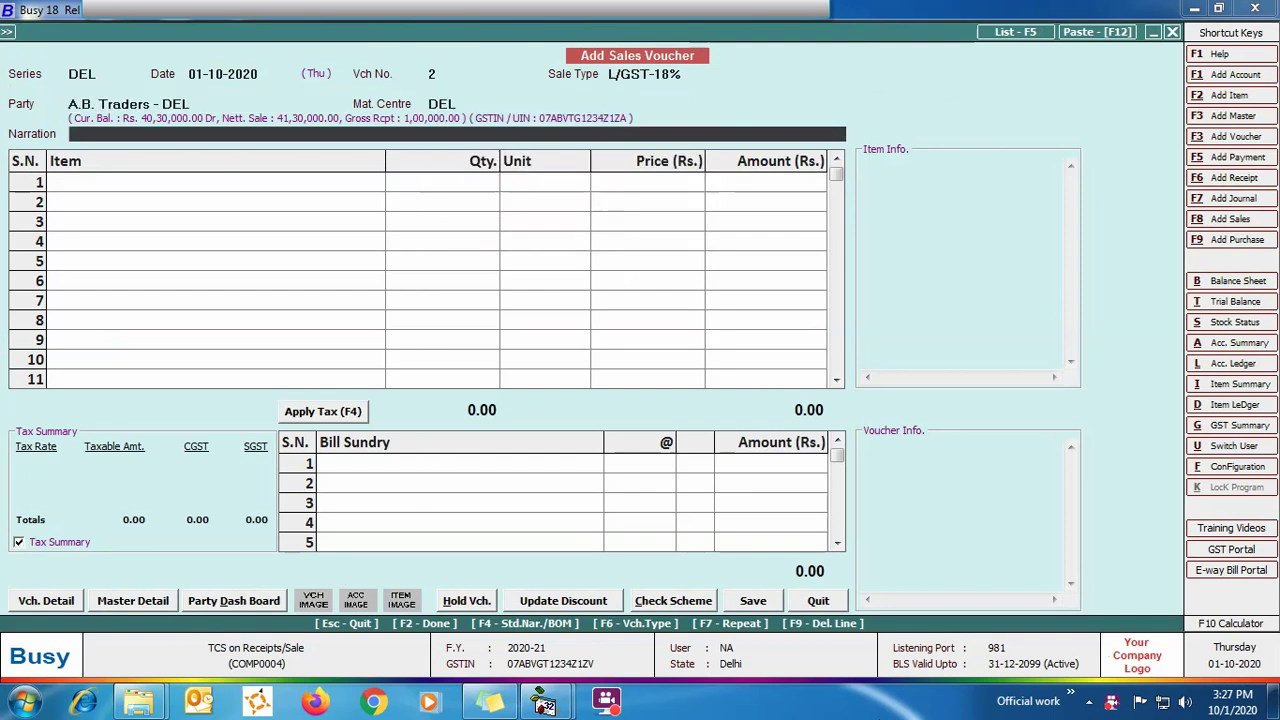
Add 1 piece of the product Item to the voucher at a price of Rs. 5,00,000
{"action": "key", "text": "Return"}
{"action": "key", "text": "Return"}
{"action": "type", "text": "1"}
{"action": "key", "text": "Return"}
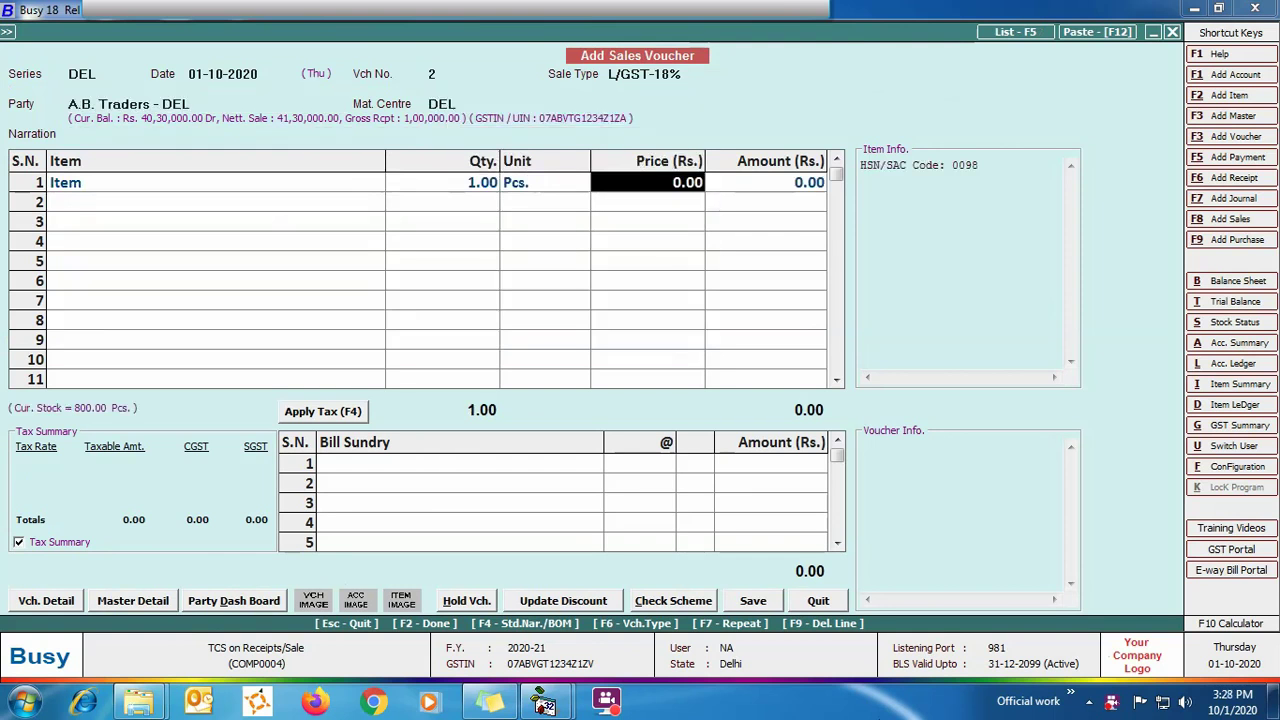
{"action": "type", "text": "500000"}
{"action": "key", "text": "Return"}
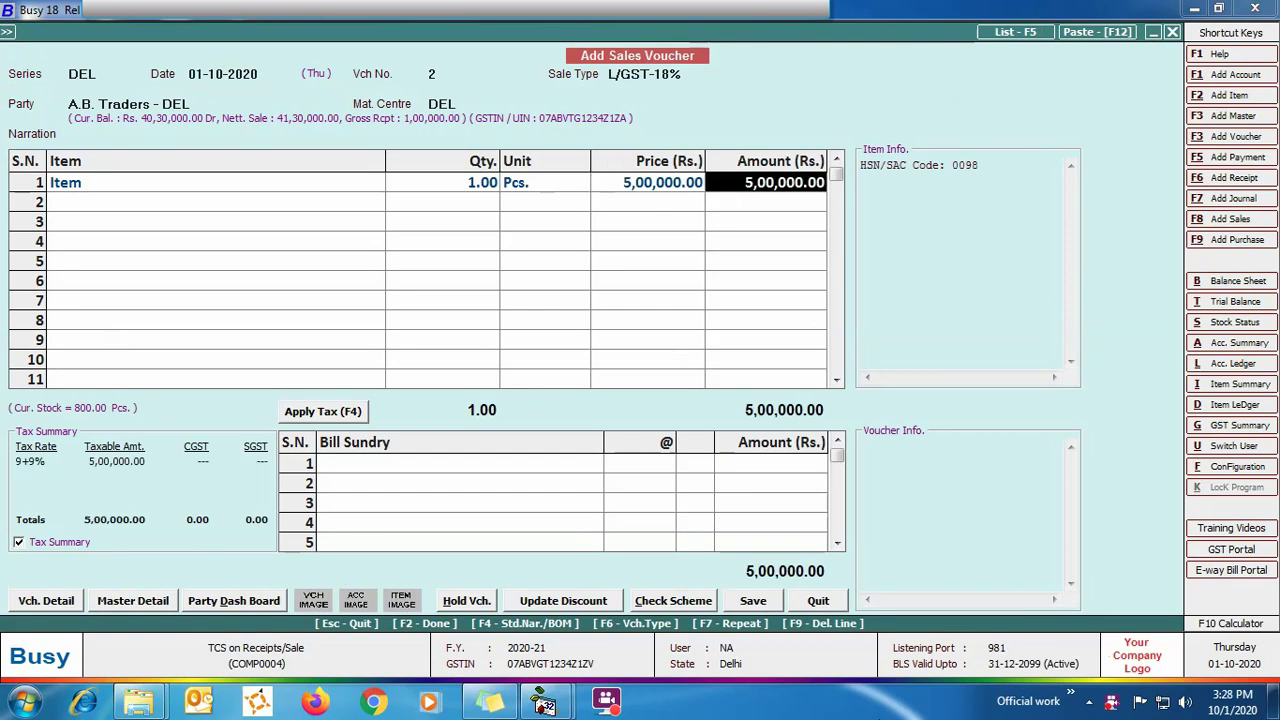
Apply CGST and SGST at 9% each as bill sundries and save the sales voucher
{"action": "key", "text": "Return"}
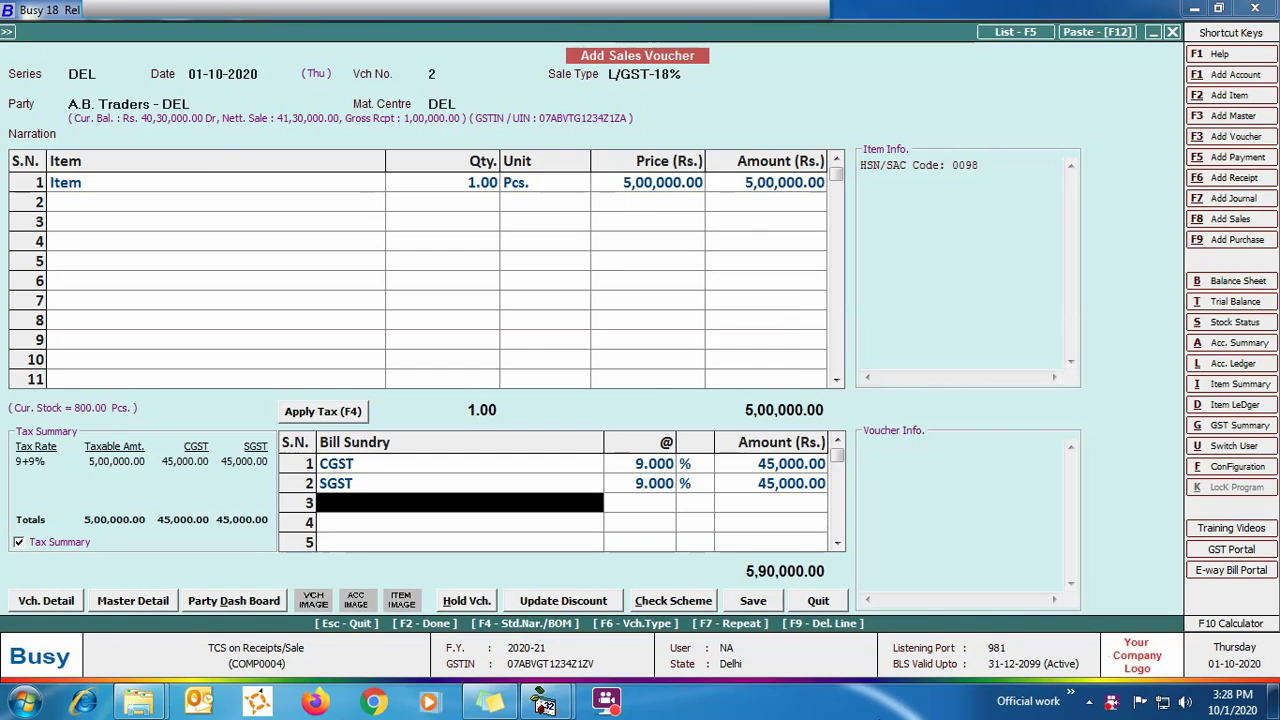
{"action": "key", "text": "Return"}
{"action": "key", "text": "Return"}
{"action": "key", "text": "Right"}
{"action": "key", "text": "Return"}
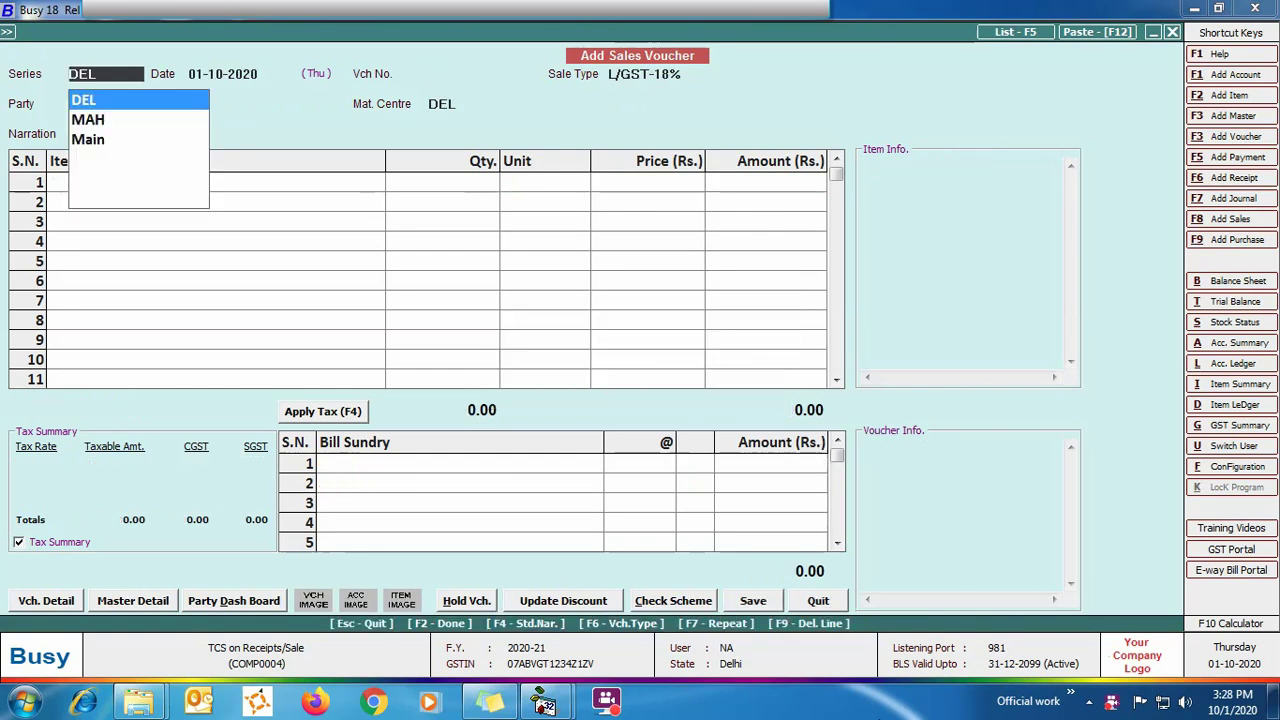
Start a MAH series sales voucher dated 01-10-2020 with the sale type I/GST-18%
{"action": "key", "text": "Down"}
{"action": "key", "text": "Return"}
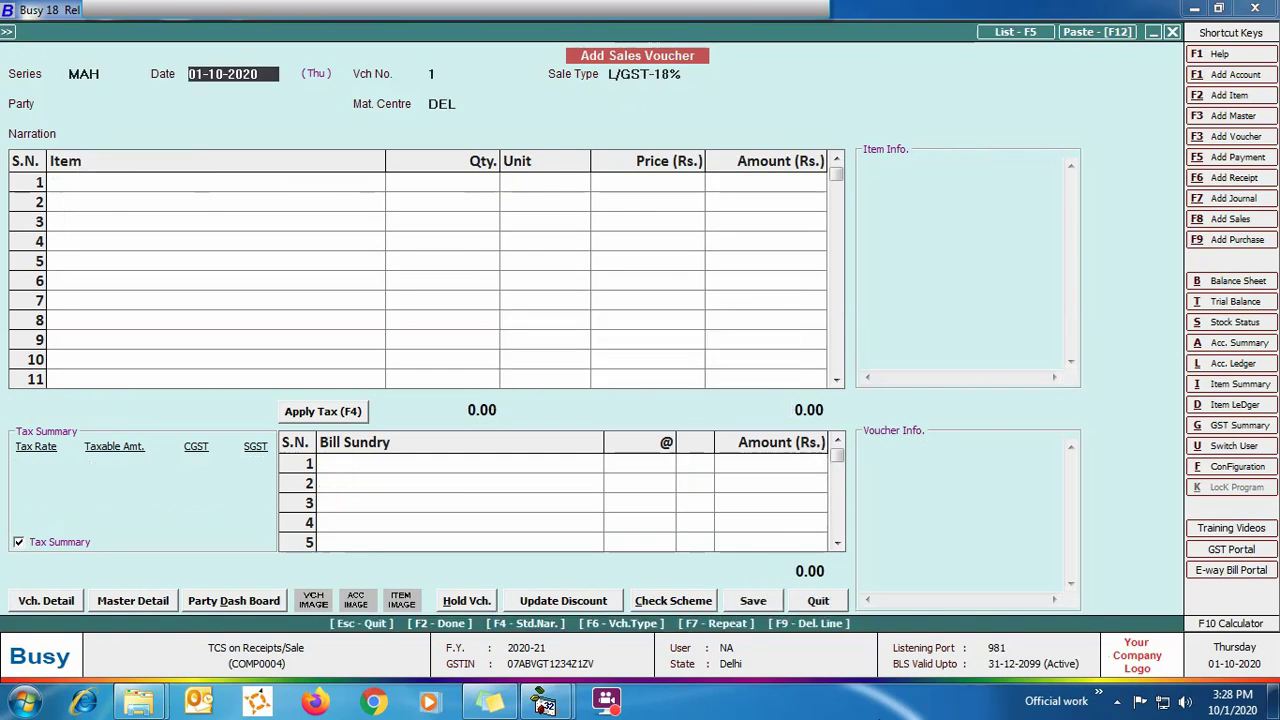
{"action": "key", "text": "Return"}
{"action": "type", "text": "I"}
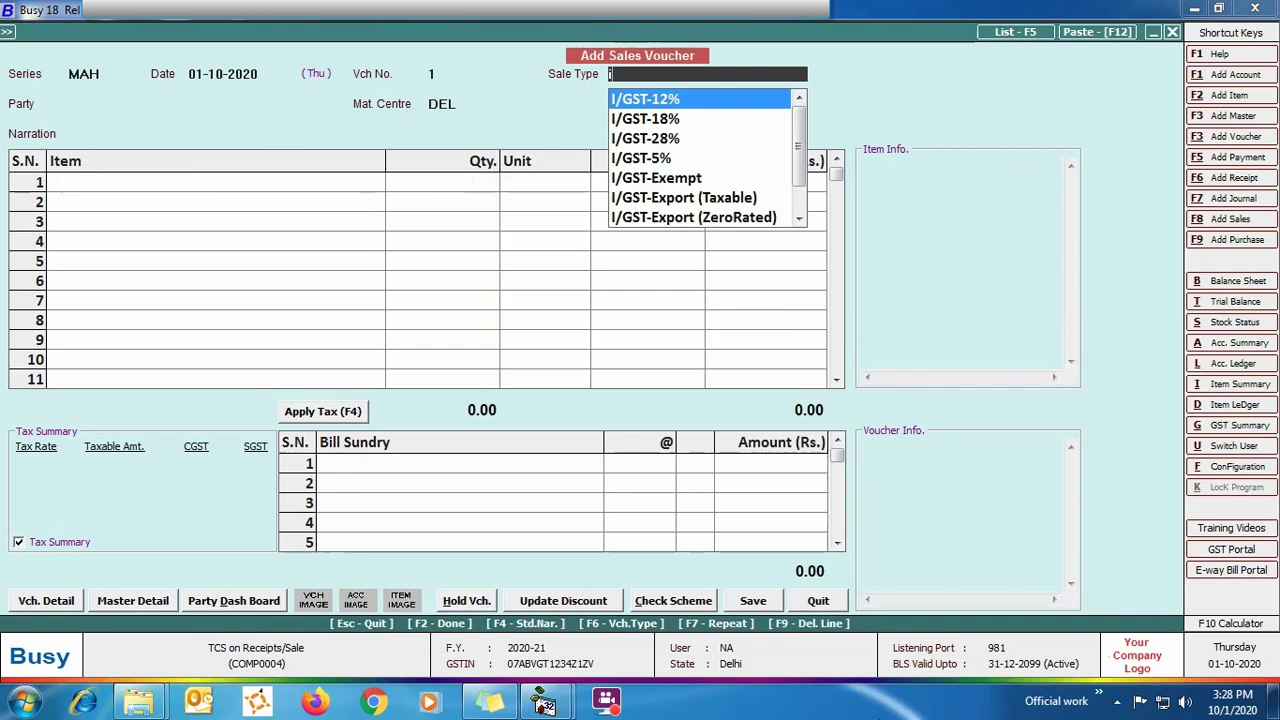
{"action": "key", "text": "Down"}
{"action": "key", "text": "Return"}
Choose A.B.Traders - MAH as the party, checking its account master, and set the material centre to MAH
{"action": "type", "text": "b"}
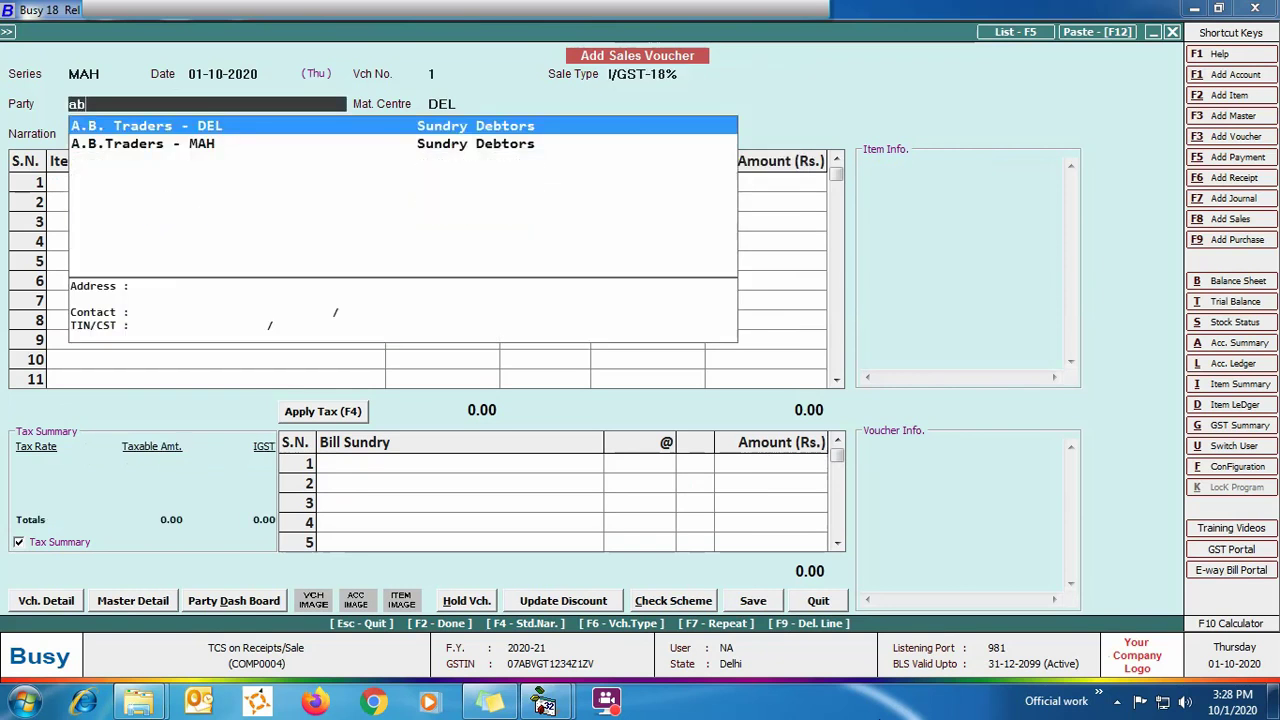
{"action": "key", "text": "Down"}
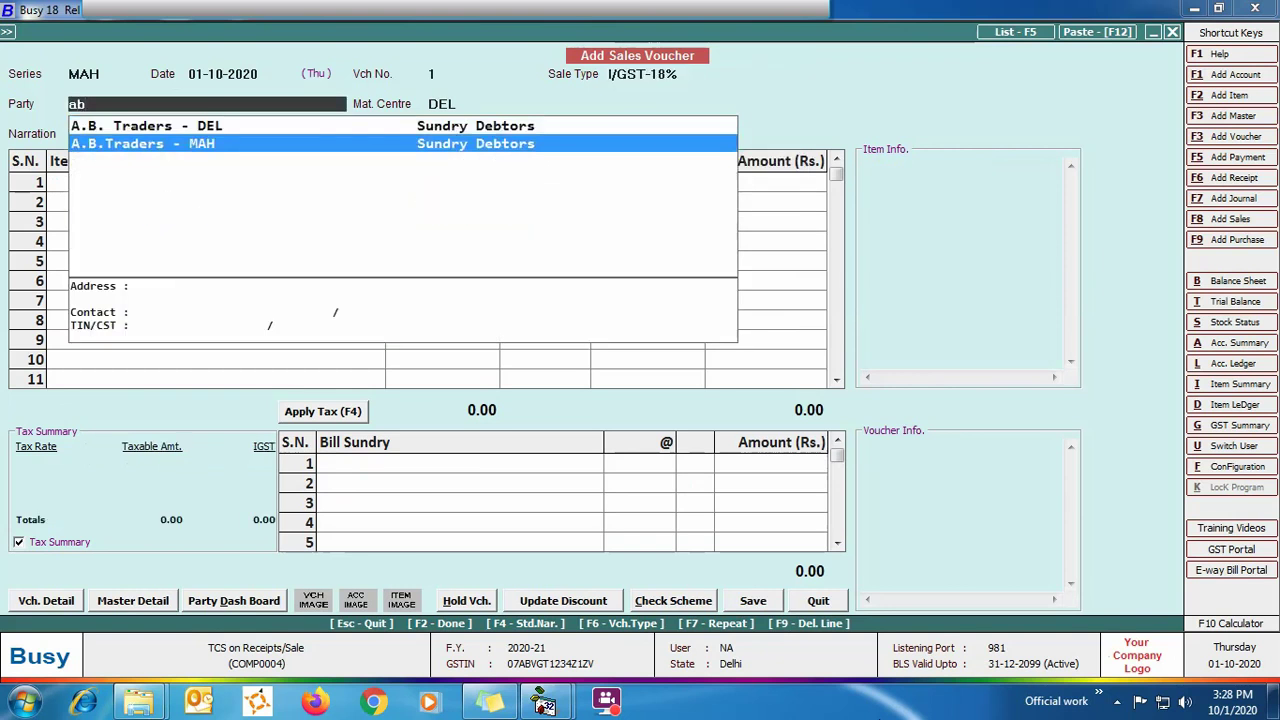
{"action": "key", "text": "alt+m"}
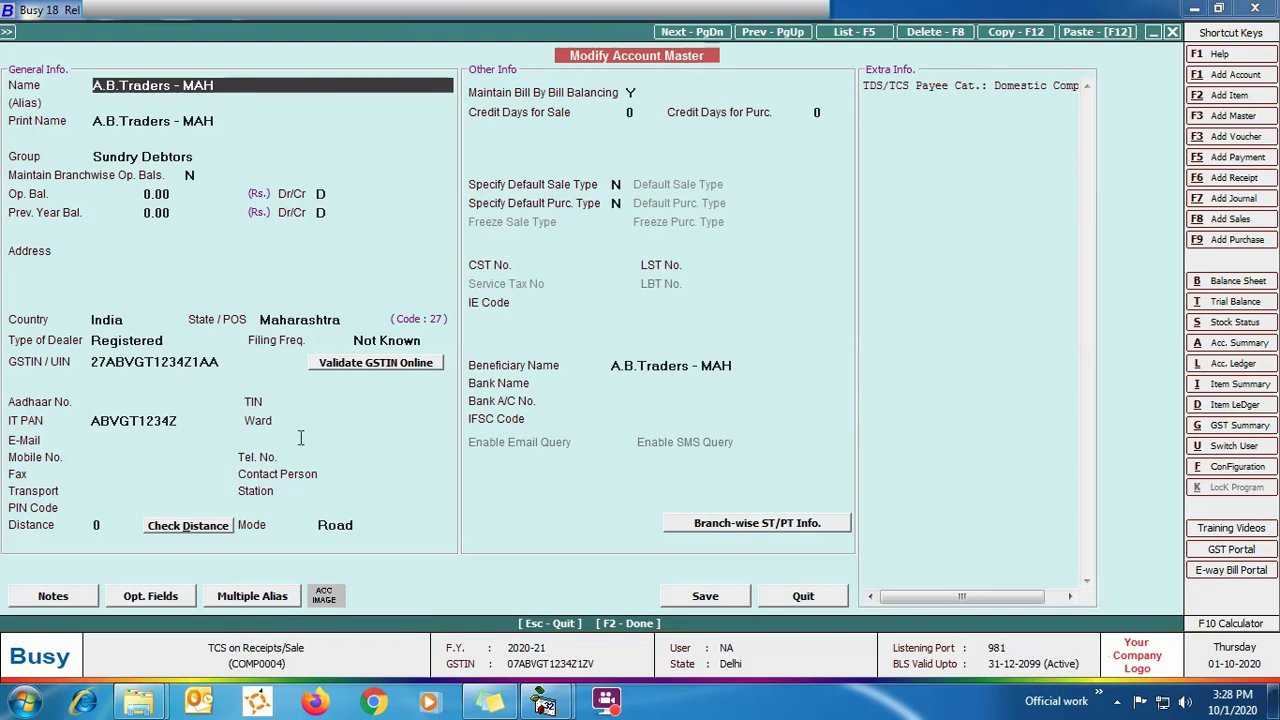
{"action": "left_click", "coordinate": [818, 598]}
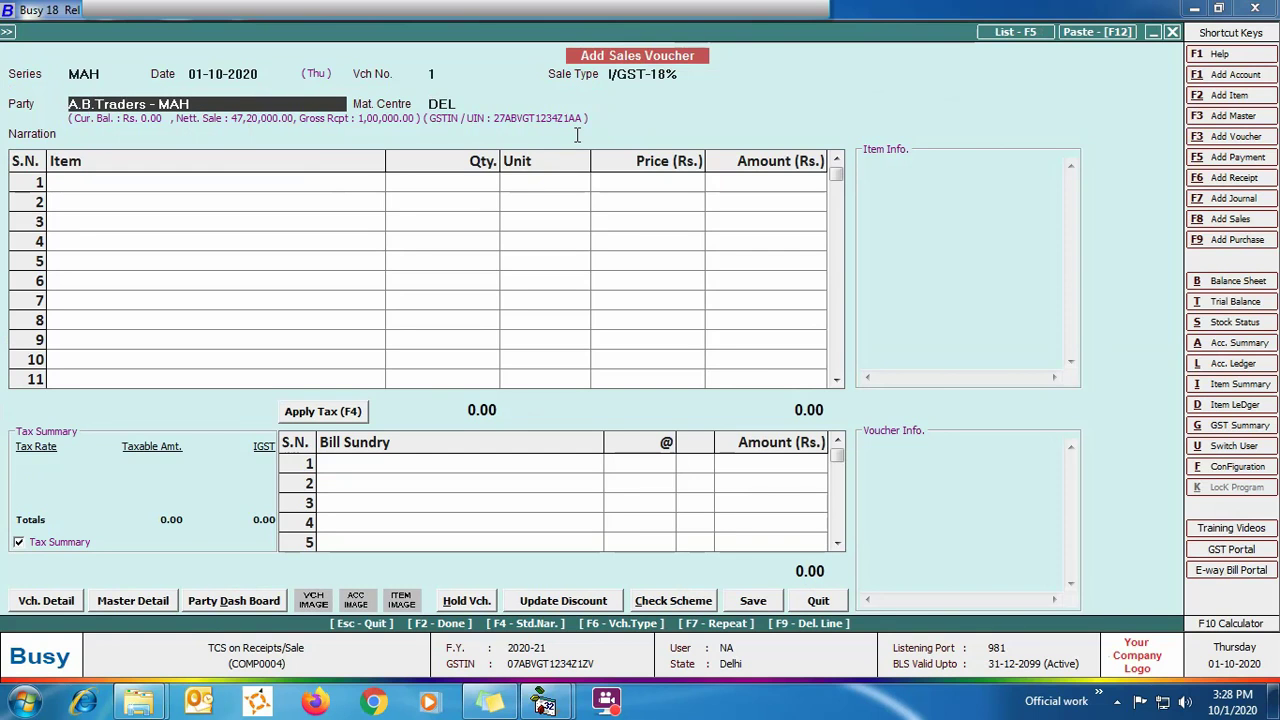
{"action": "key", "text": "Return"}
{"action": "type", "text": "ma"}
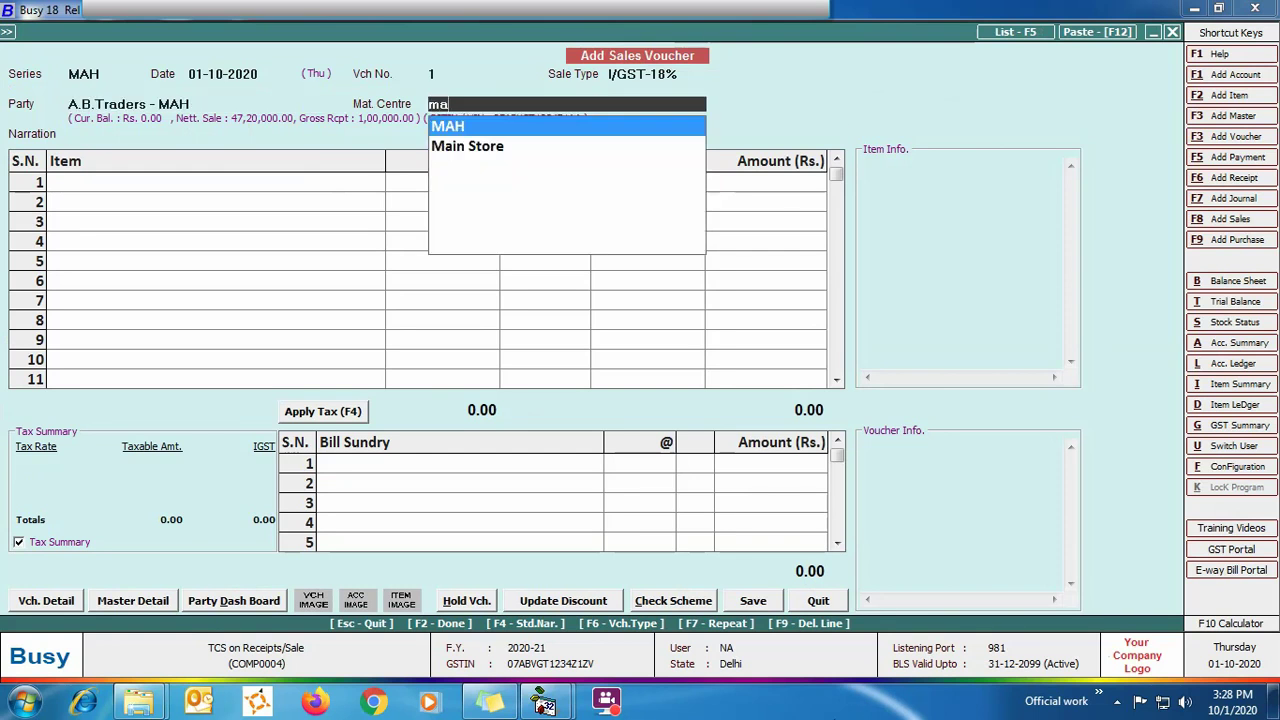
{"action": "key", "text": "Return"}
Add 1 piece of the product Item to the sales voucher at a price of Rs. 10,00,000
{"action": "key", "text": "Return"}
{"action": "key", "text": "Return"}
{"action": "type", "text": "10,00,"}
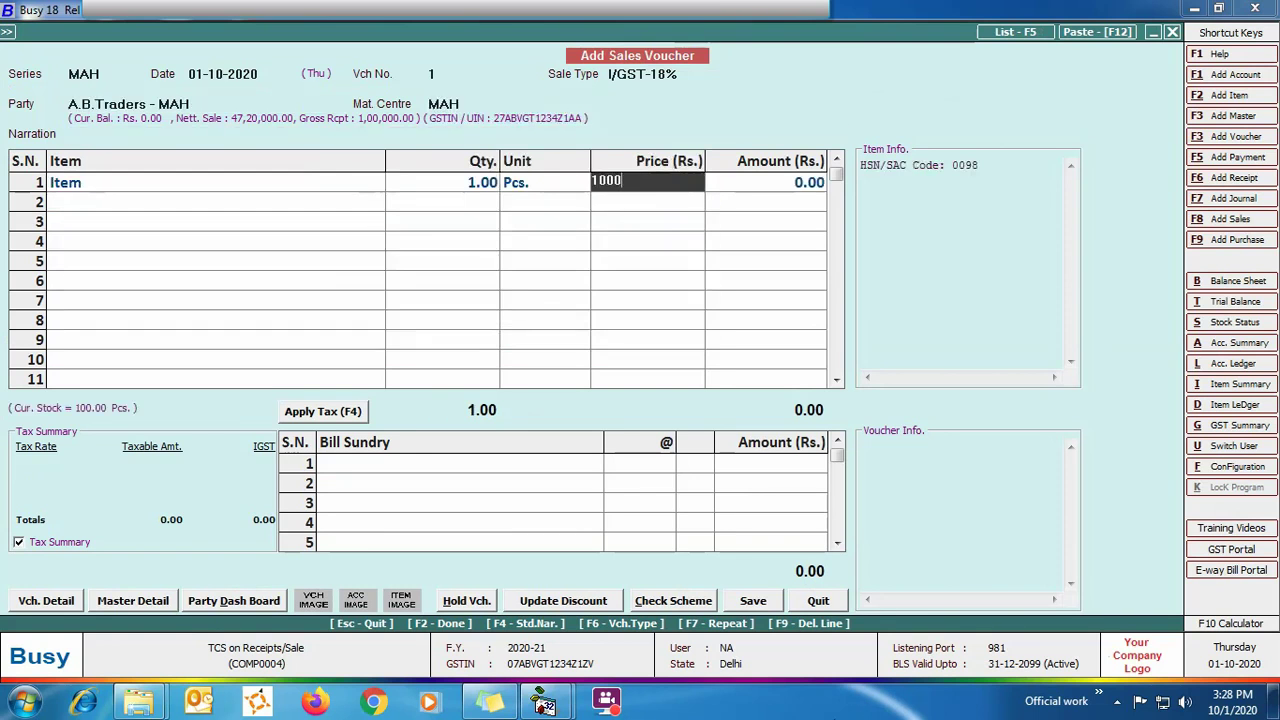
{"action": "type", "text": "000"}
{"action": "key", "text": "Return"}
{"action": "key", "text": "Return"}
Apply IGST at 18% as a bill sundry and decline to continue without charging TCS
{"action": "key", "text": "F4"}
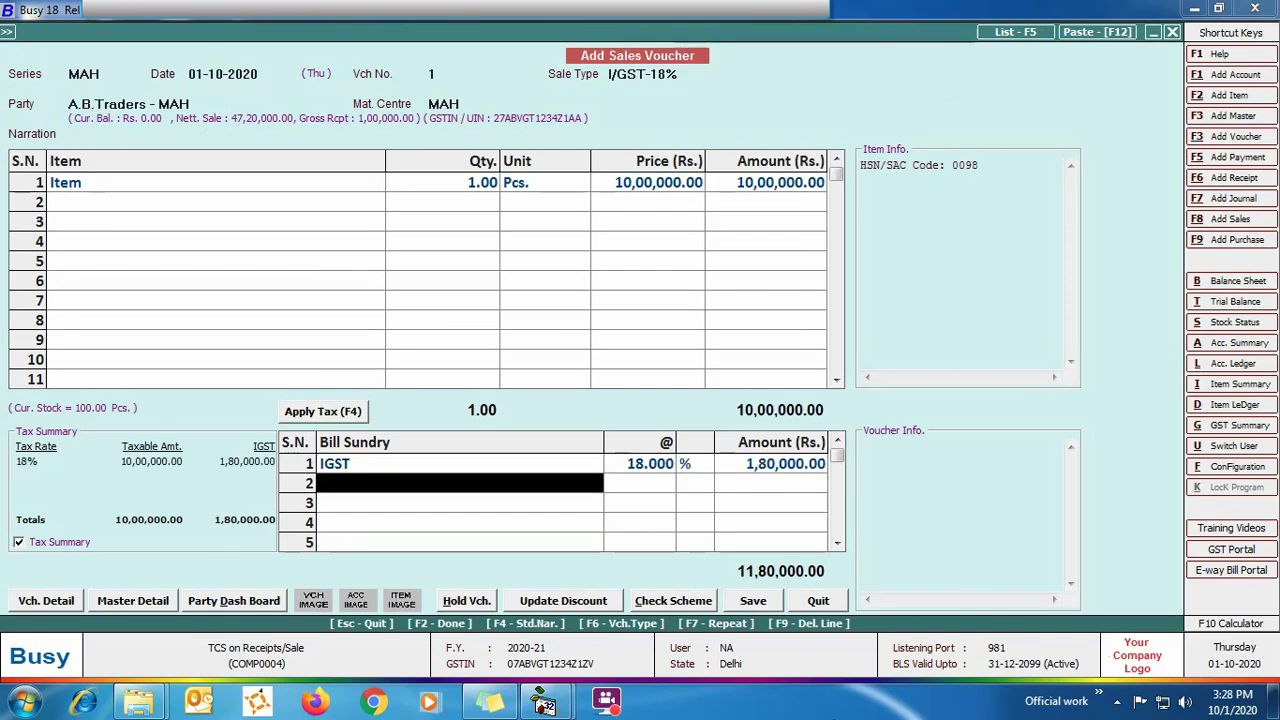
{"action": "key", "text": "Return"}
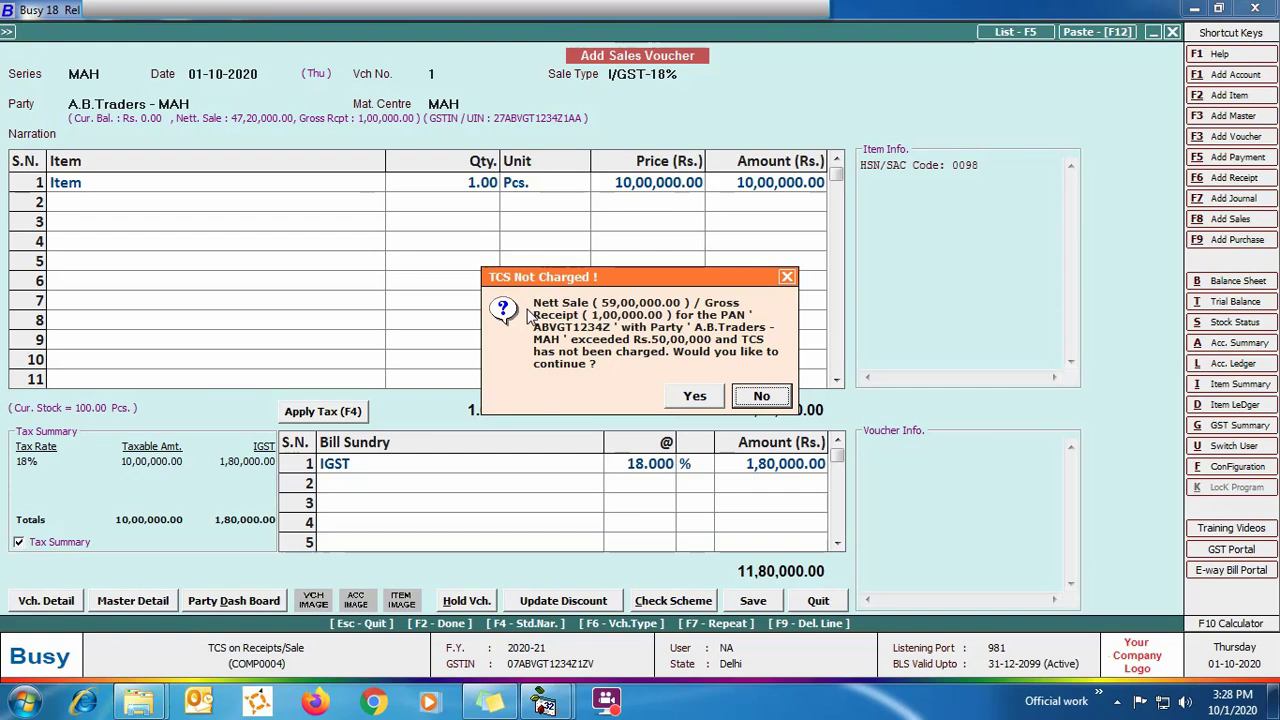
{"action": "left_click", "coordinate": [784, 398]}
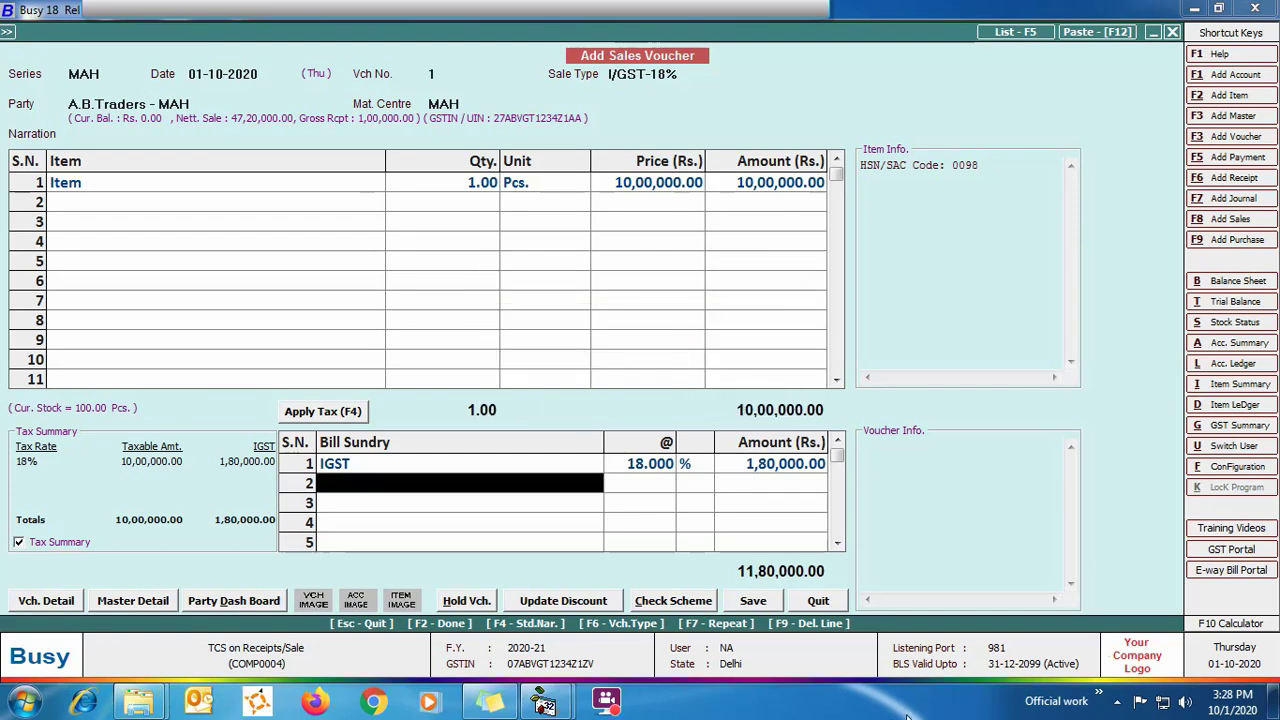
Add the TCS bill sundry at 0.075% to the sales voucher
{"action": "type", "text": "tcs"}
{"action": "key", "text": "Return"}
{"action": "type", "text": "0.075"}
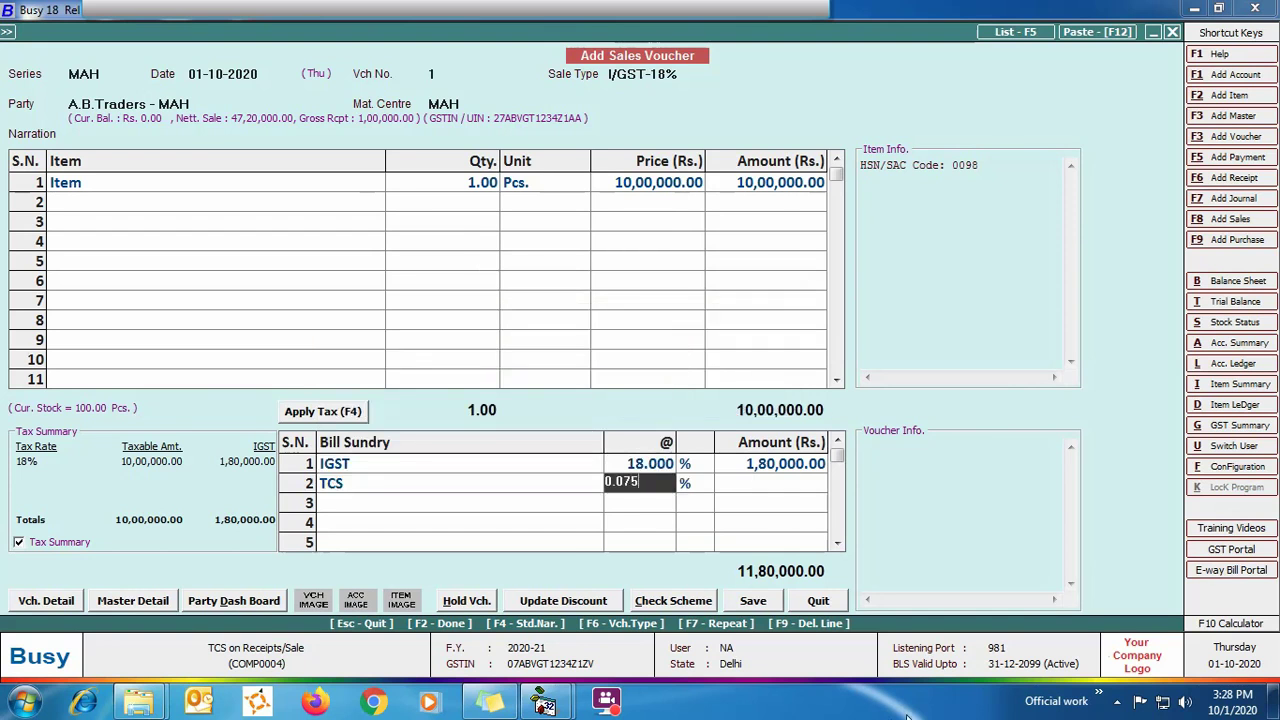
{"action": "key", "text": "Return"}
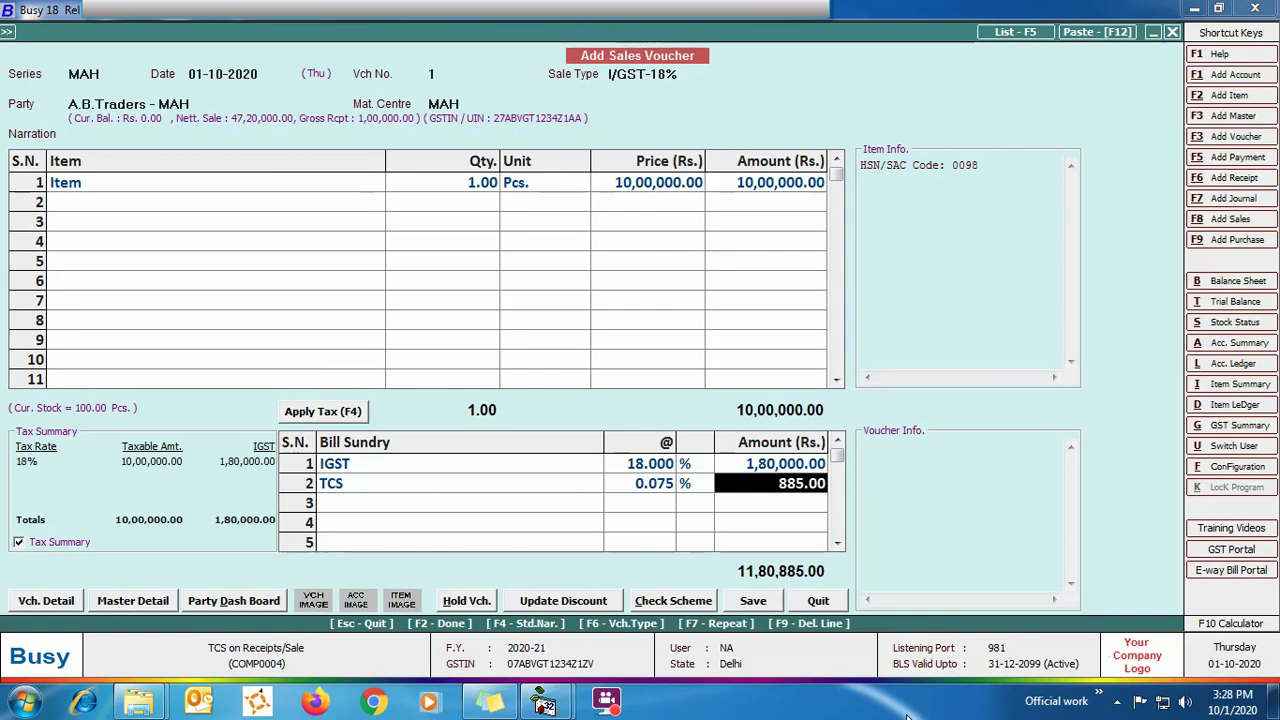
{"action": "key", "text": "Return"}
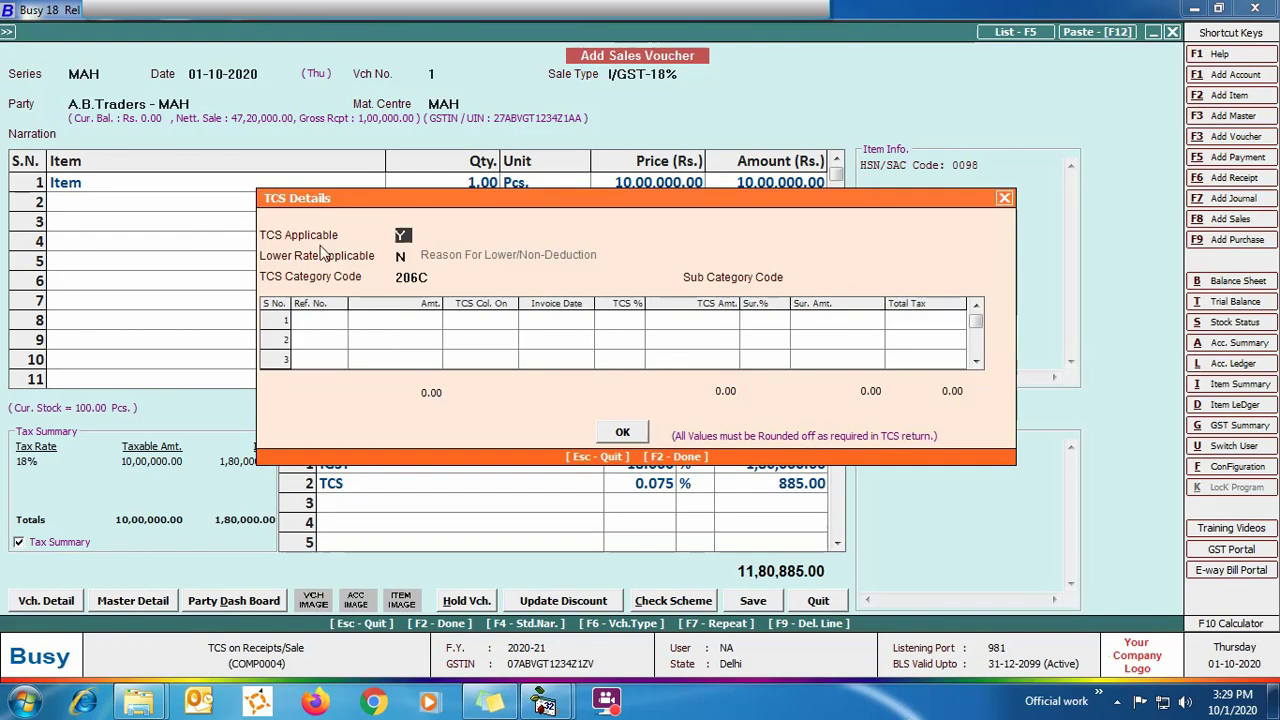
In the TCS details, keep TCS applicable without a lower rate and set the sub category code to 1H
{"action": "key", "text": "Return"}
{"action": "key", "text": "Return"}
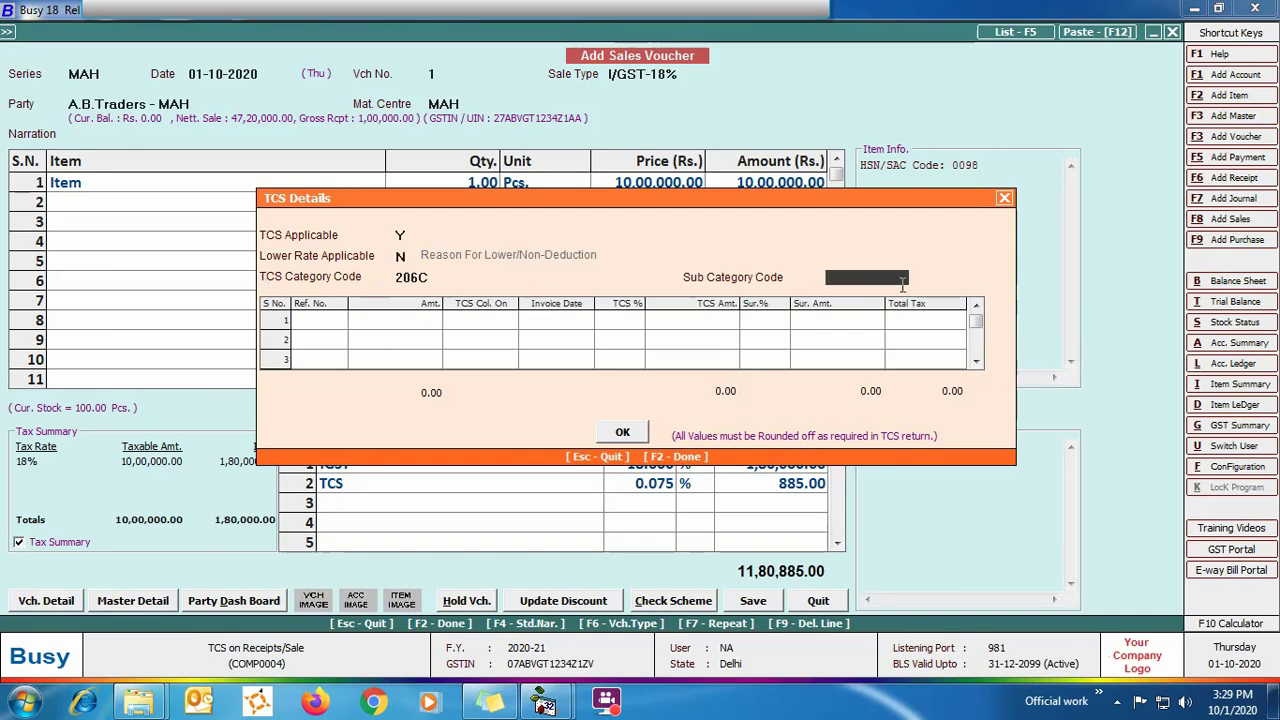
{"action": "type", "text": "1H"}
{"action": "key", "text": "Return"}
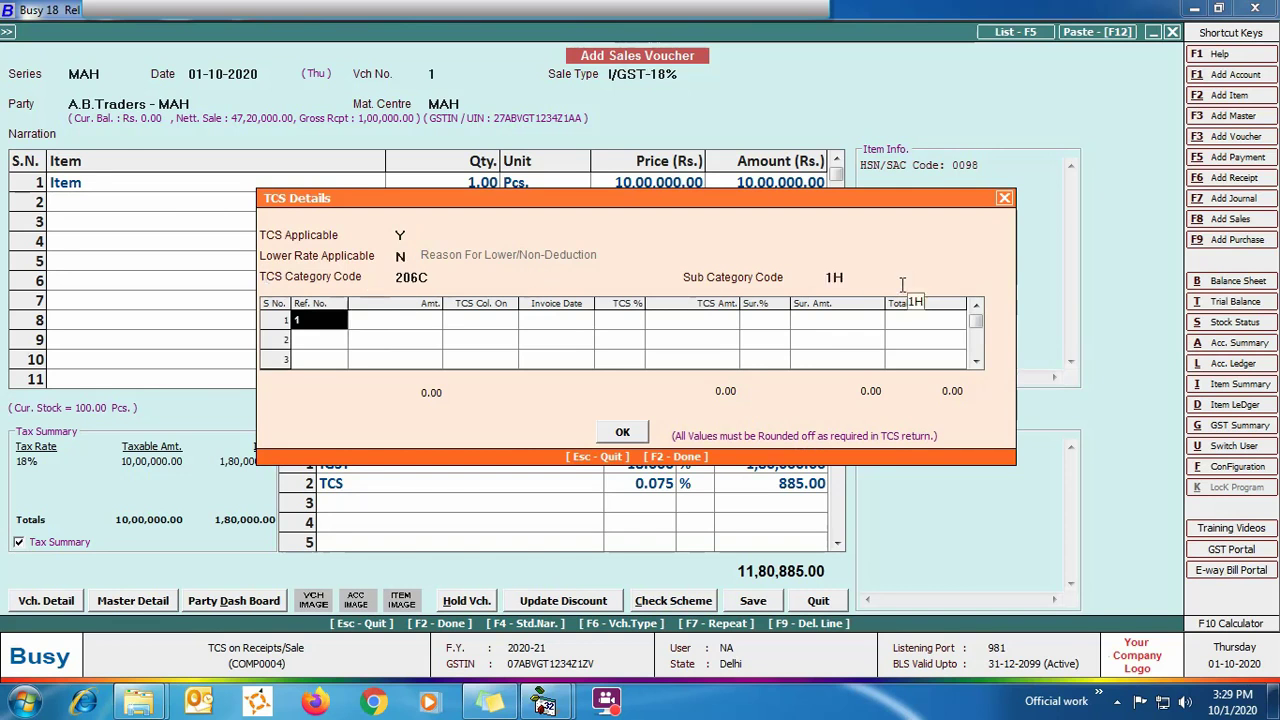
Enter TCS reference number 1 for Rs. 11,80,000 dated 01-10-2020 at 0.075% and confirm the TCS details
{"action": "type", "text": "1"}
{"action": "key", "text": "Return"}
{"action": "key", "text": "Return"}
{"action": "key", "text": "Return"}
{"action": "key", "text": "Return"}
{"action": "key", "text": "Return"}
{"action": "key", "text": "Return"}
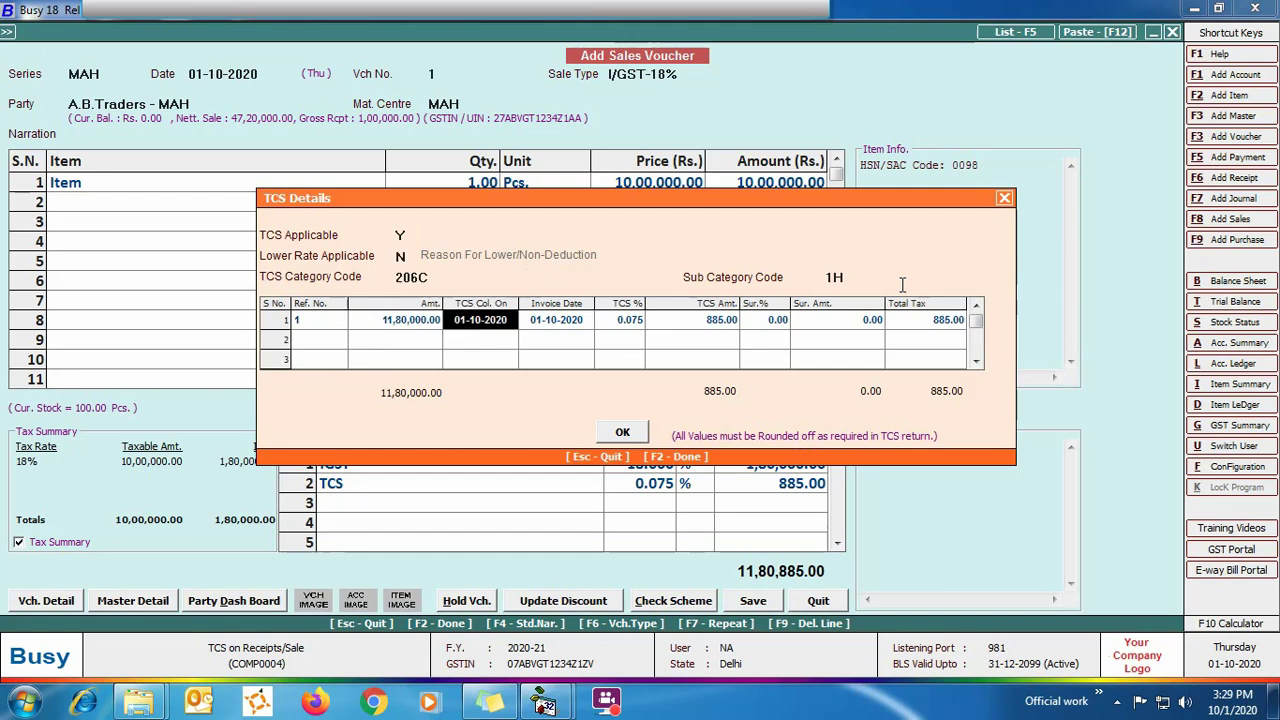
{"action": "key", "text": "Return"}
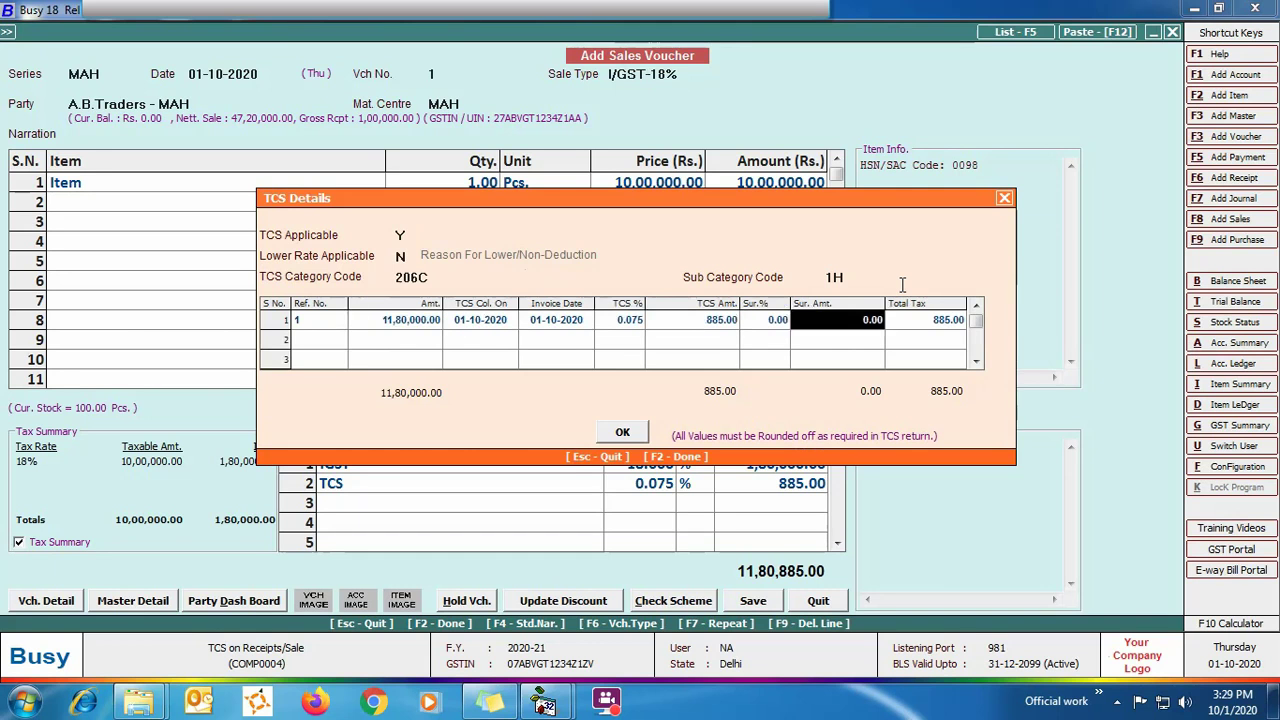
{"action": "key", "text": "Return"}
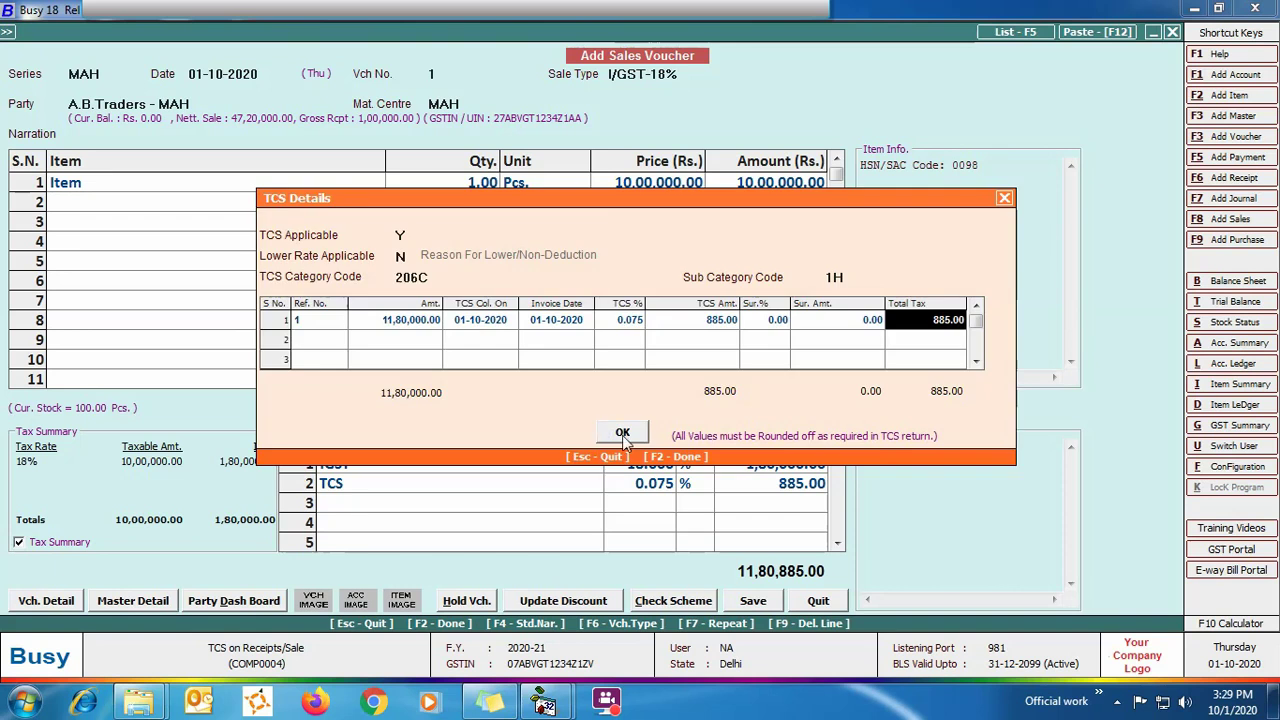
{"action": "left_click", "coordinate": [622, 432]}
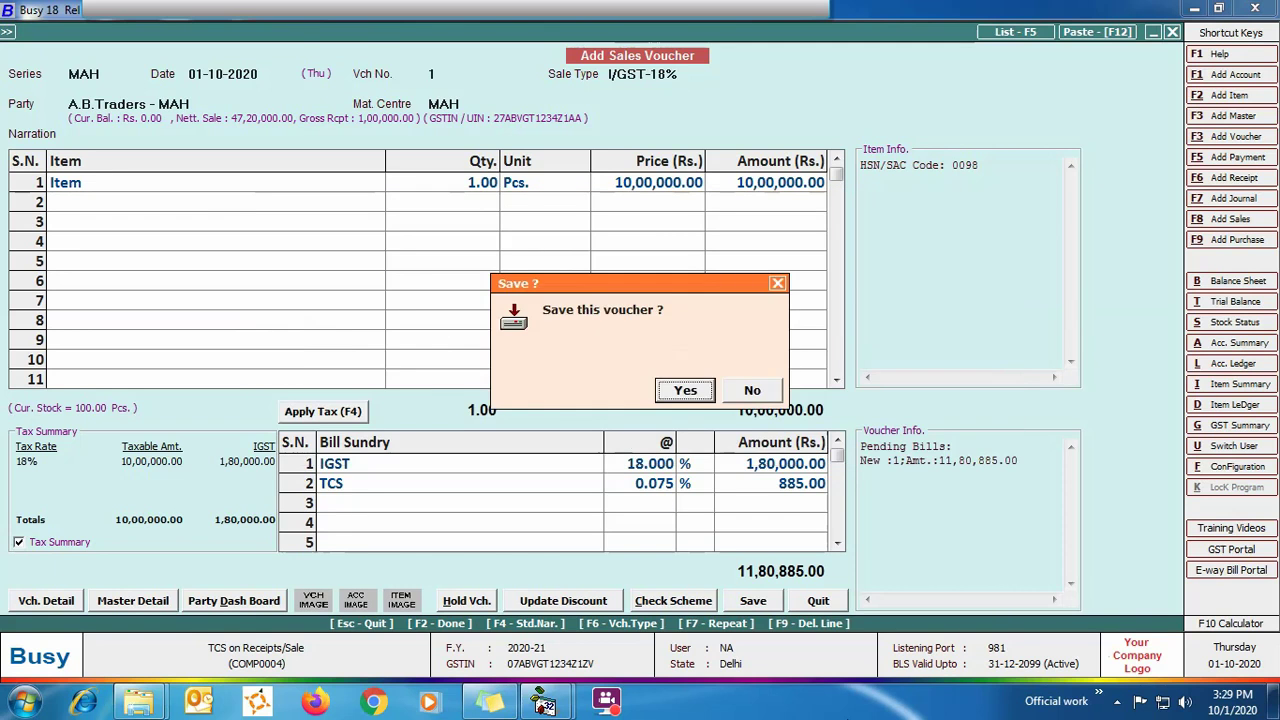
Save the MAH sales voucher and leave sales voucher entry
{"action": "key", "text": "Return"}
{"action": "key", "text": "Right"}
{"action": "key", "text": "Return"}
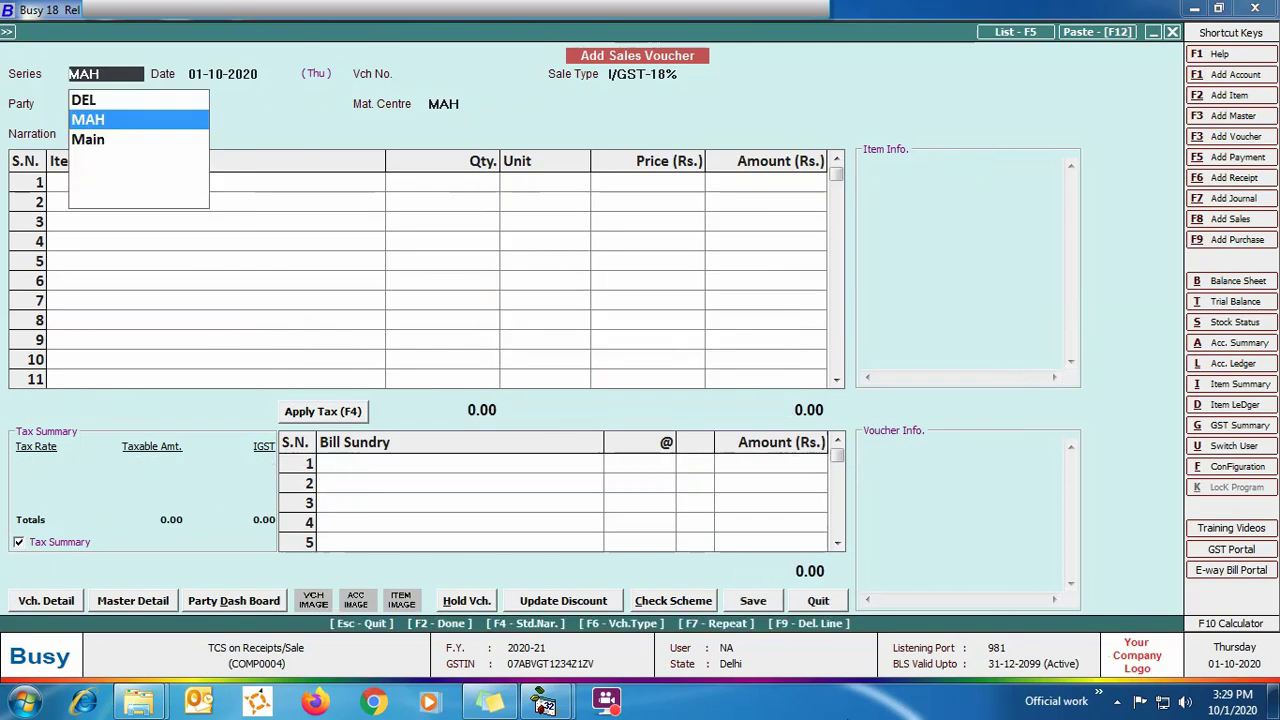
{"action": "key", "text": "Escape"}
{"action": "key", "text": "Escape"}
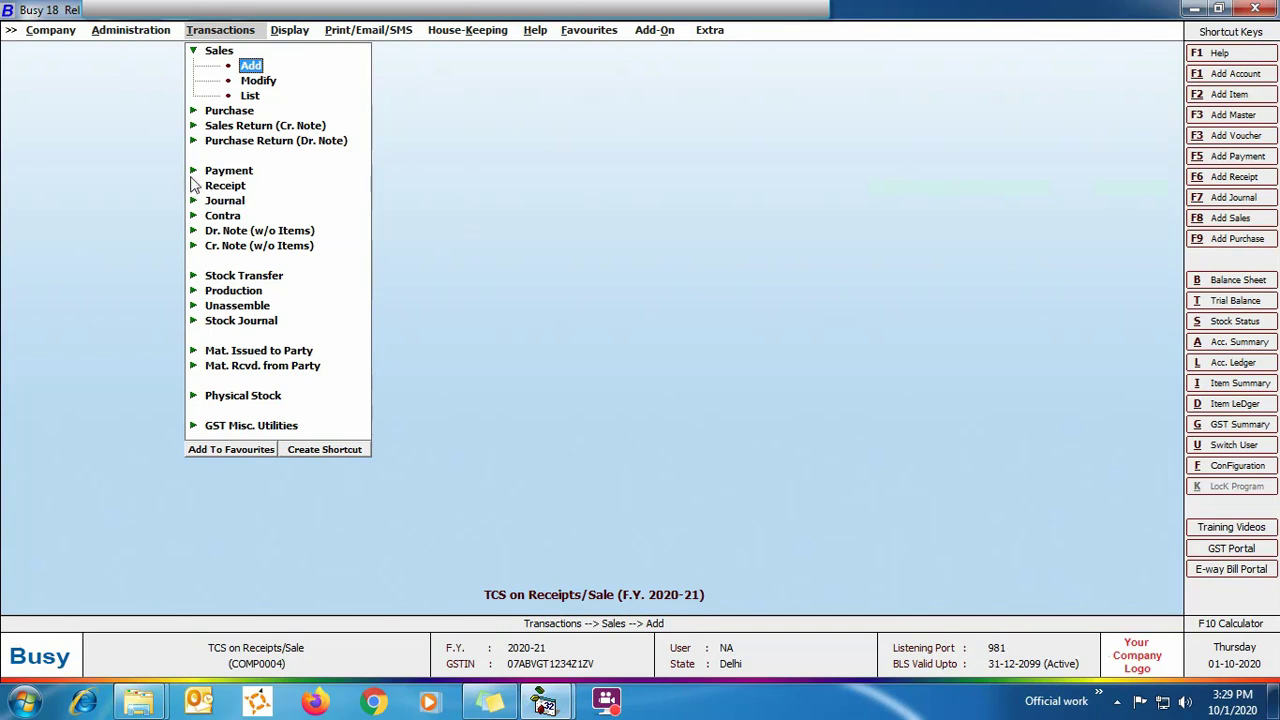
Start a DEL series receipt voucher dated 01-10-2020 with GST nature Not Applicable
{"action": "left_click", "coordinate": [225, 187]}
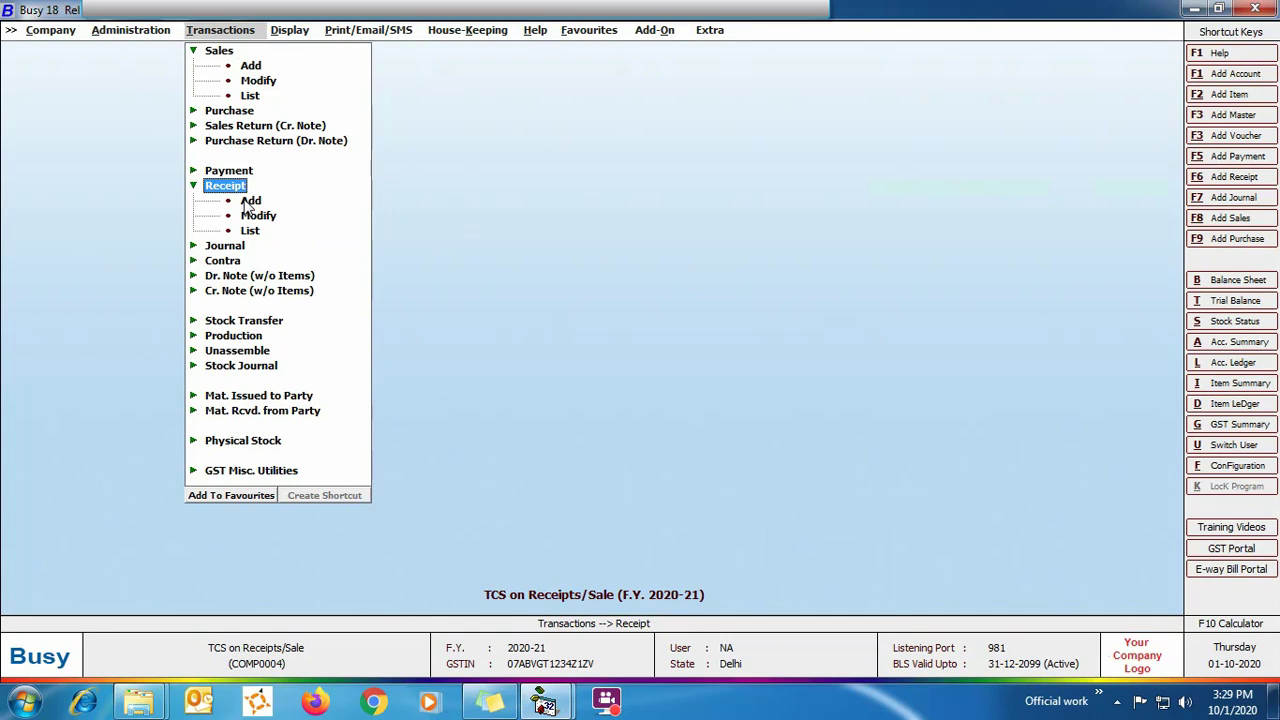
{"action": "left_click", "coordinate": [250, 201]}
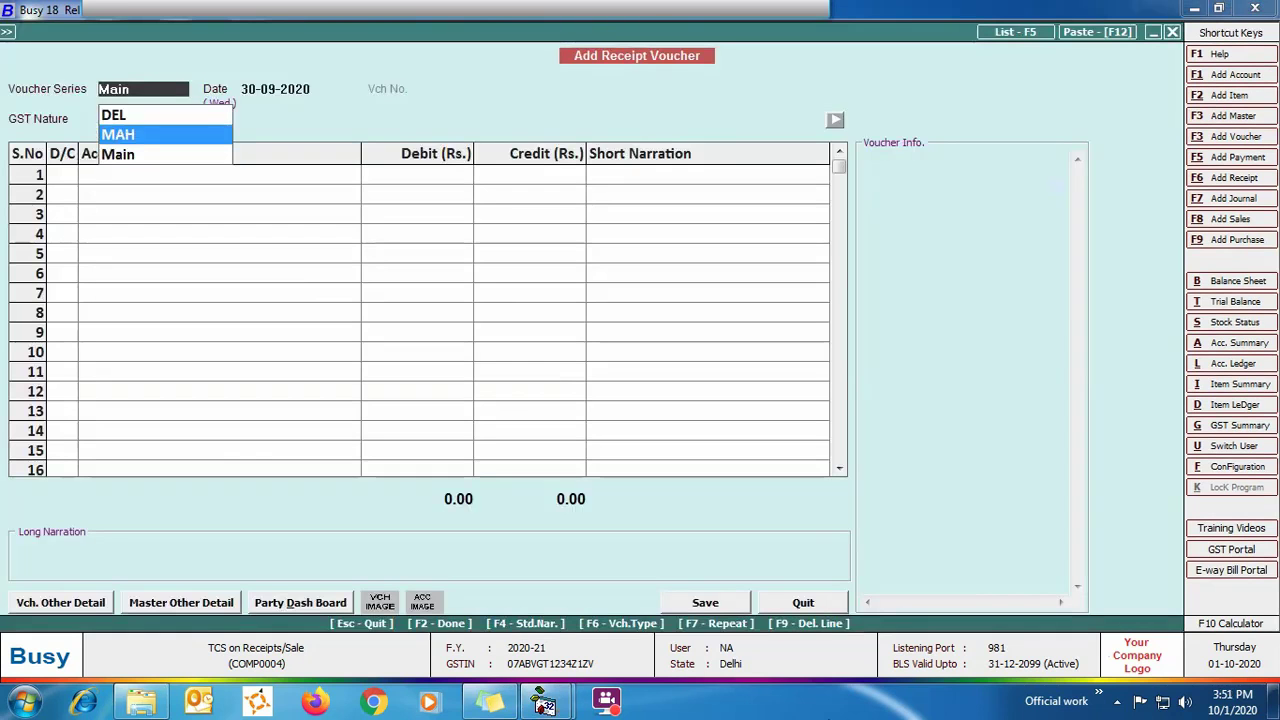
{"action": "key", "text": "Up"}
{"action": "key", "text": "Return"}
{"action": "type", "text": "01-10"}
{"action": "key", "text": "Return"}
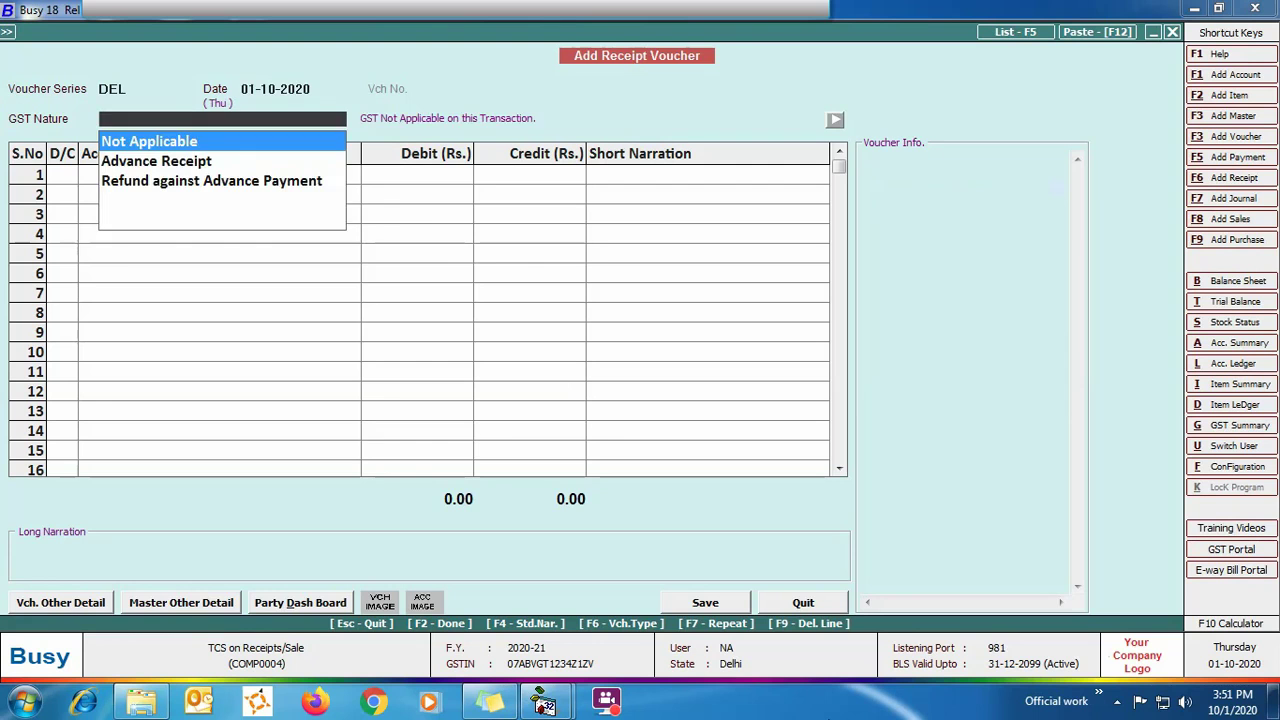
{"action": "key", "text": "Return"}
Credit Rs. 1,00,000 to A.B. Traders - DEL on the first line of the receipt voucher
{"action": "key", "text": "Return"}
{"action": "type", "text": "ab"}
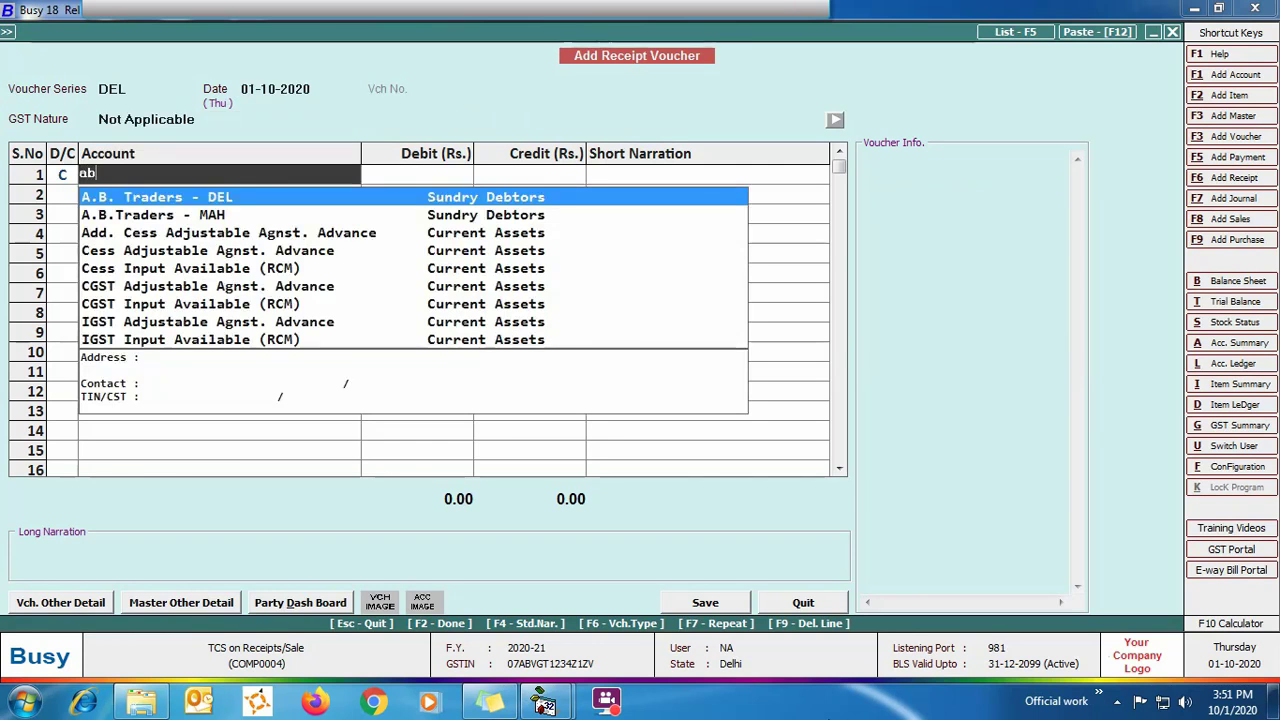
{"action": "key", "text": "Return"}
{"action": "type", "text": "100000"}
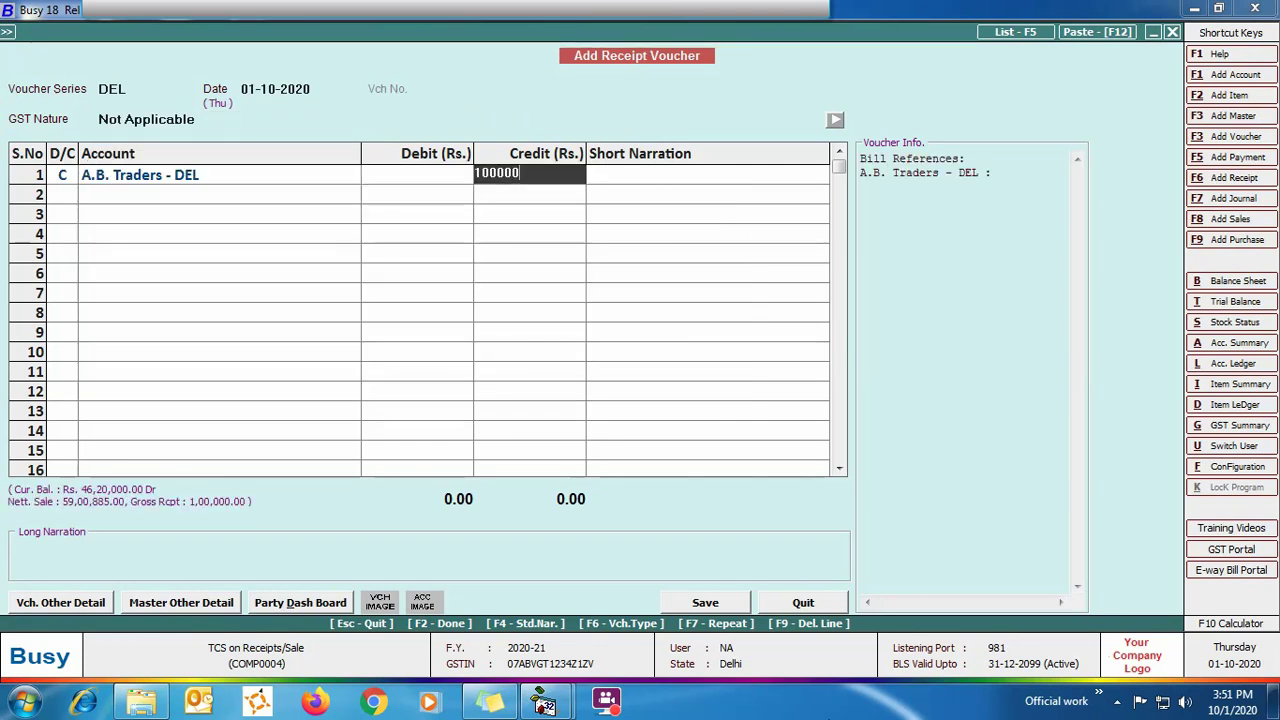
{"action": "key", "text": "Return"}
{"action": "key", "text": "Return"}
Credit Rs. 75 to the TCS (Tax Collected at Source) account on the second line
{"action": "key", "text": "Return"}
{"action": "type", "text": "tc"}
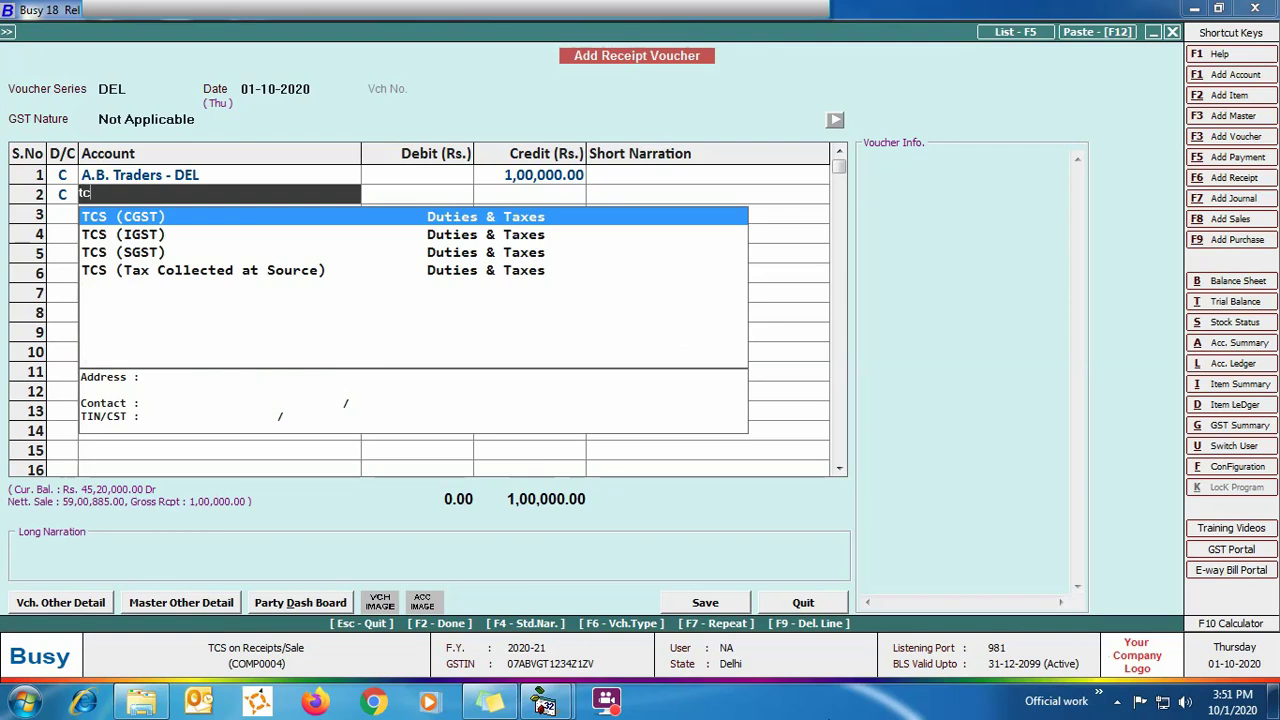
{"action": "key", "text": "Down"}
{"action": "key", "text": "Down"}
{"action": "key", "text": "Down"}
{"action": "key", "text": "Return"}
{"action": "type", "text": "75"}
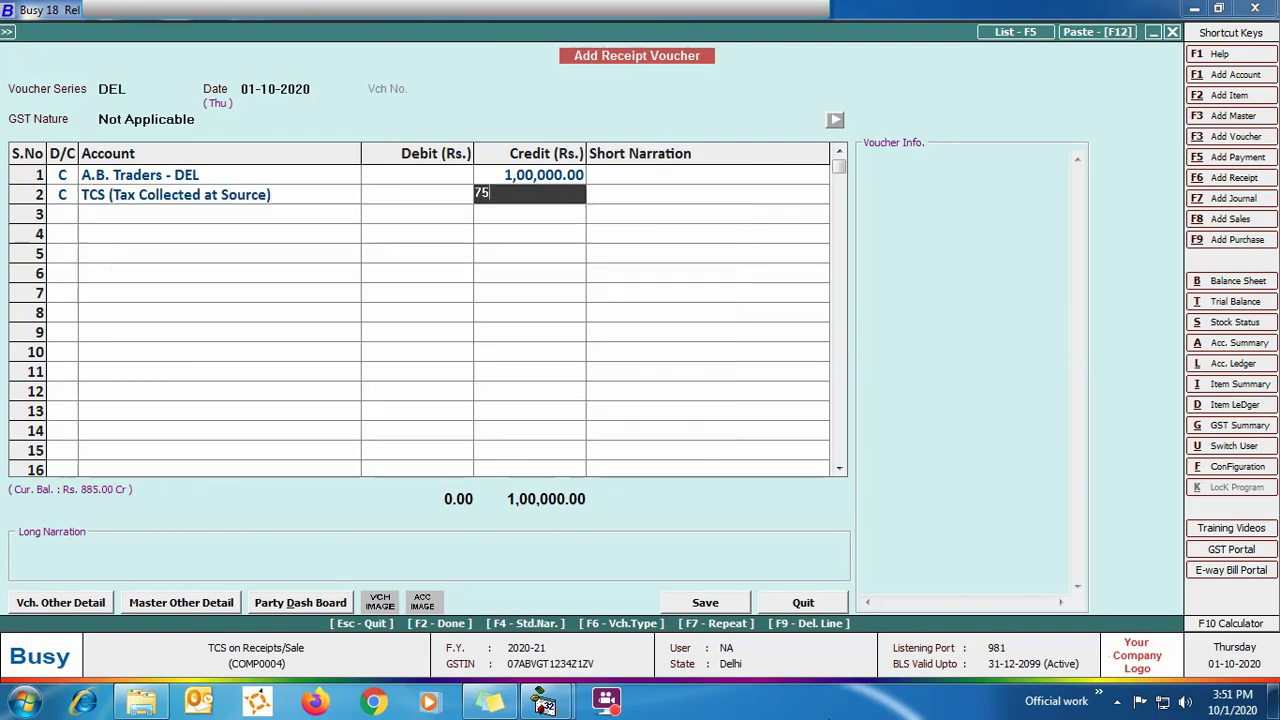
{"action": "key", "text": "Return"}
{"action": "key", "text": "Return"}
Debit Rs. 1,00,075 to HDFC Bank on the third line and finish the account entries
{"action": "key", "text": "Return"}
{"action": "key", "text": "Return"}
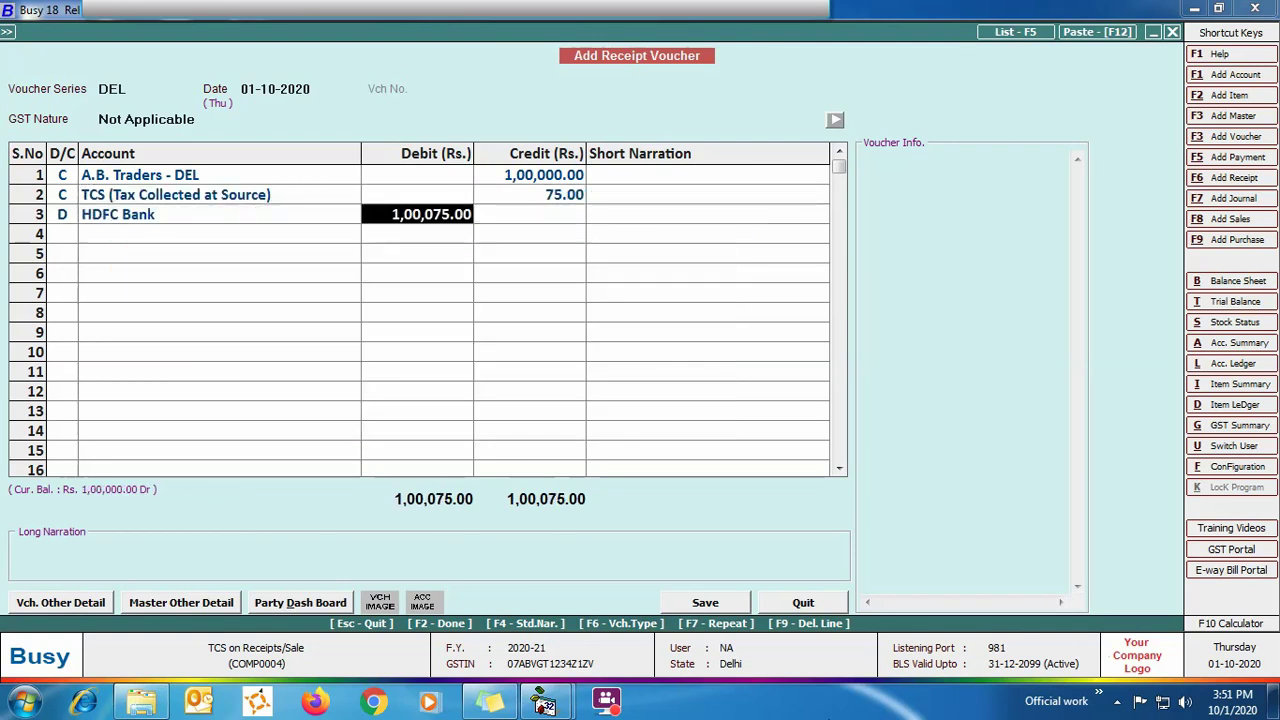
{"action": "key", "text": "Return"}
{"action": "key", "text": "Return"}
{"action": "key", "text": "Return"}
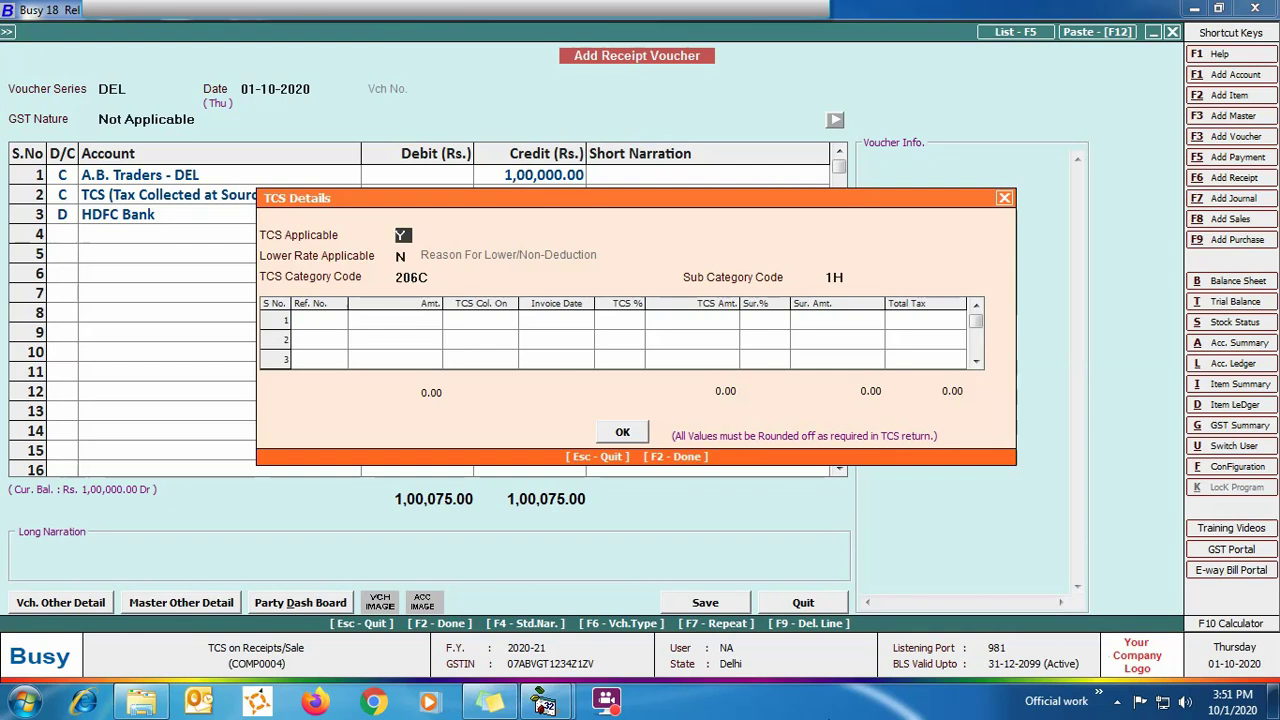
Record TCS reference 001 for Rs. 1,00,000 under category 206C, sub category 1H, accepting the 0.075% rate and 01-10-2020 dates
{"action": "key", "text": "Return"}
{"action": "key", "text": "Return"}
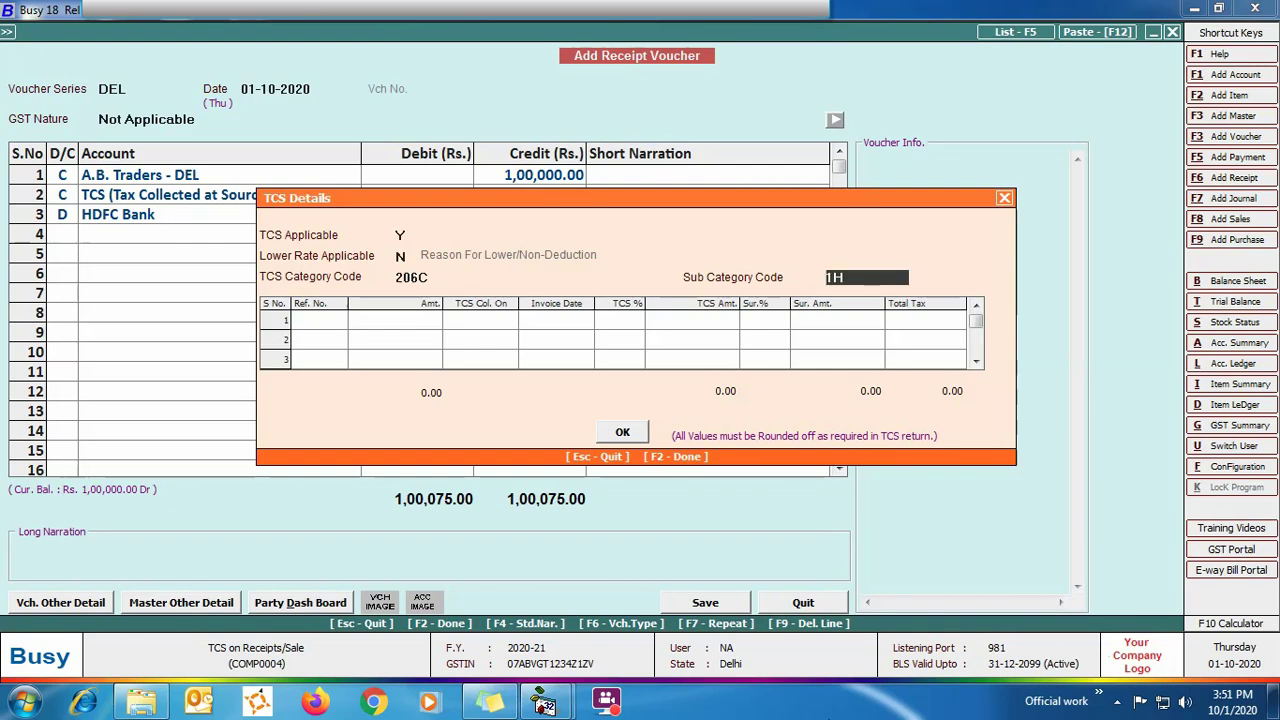
{"action": "key", "text": "Return"}
{"action": "type", "text": "001"}
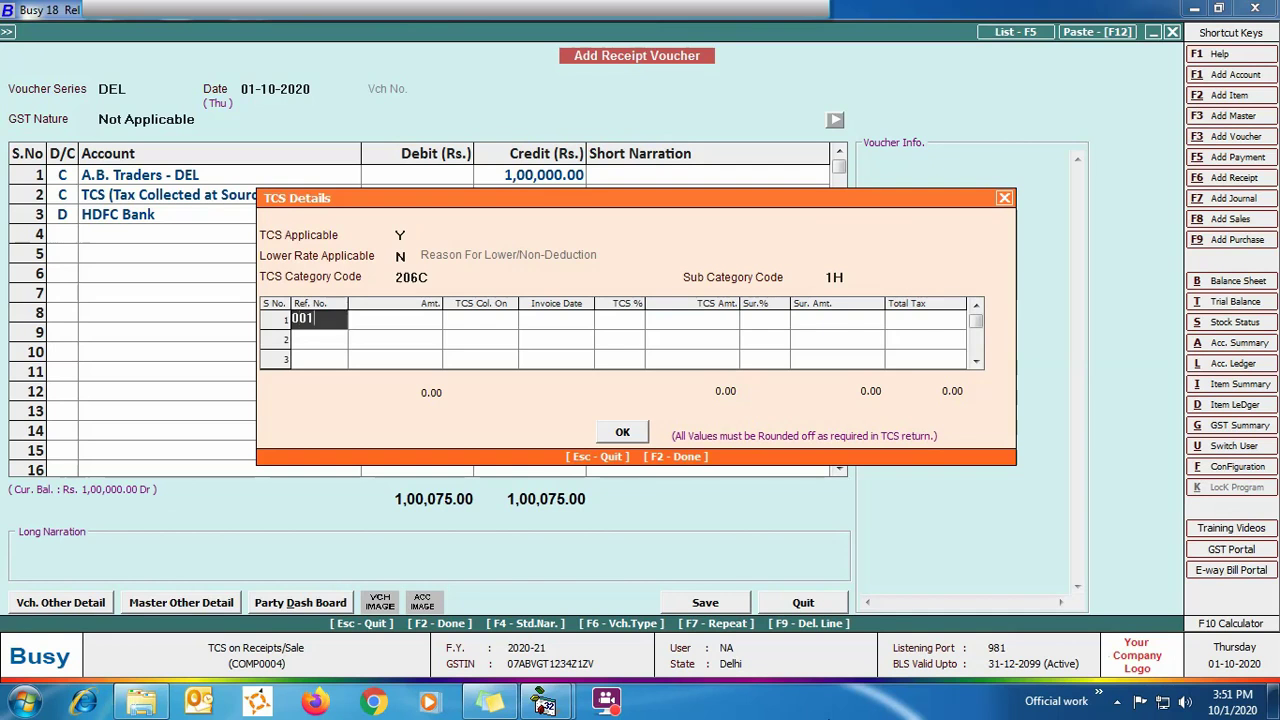
{"action": "key", "text": "Return"}
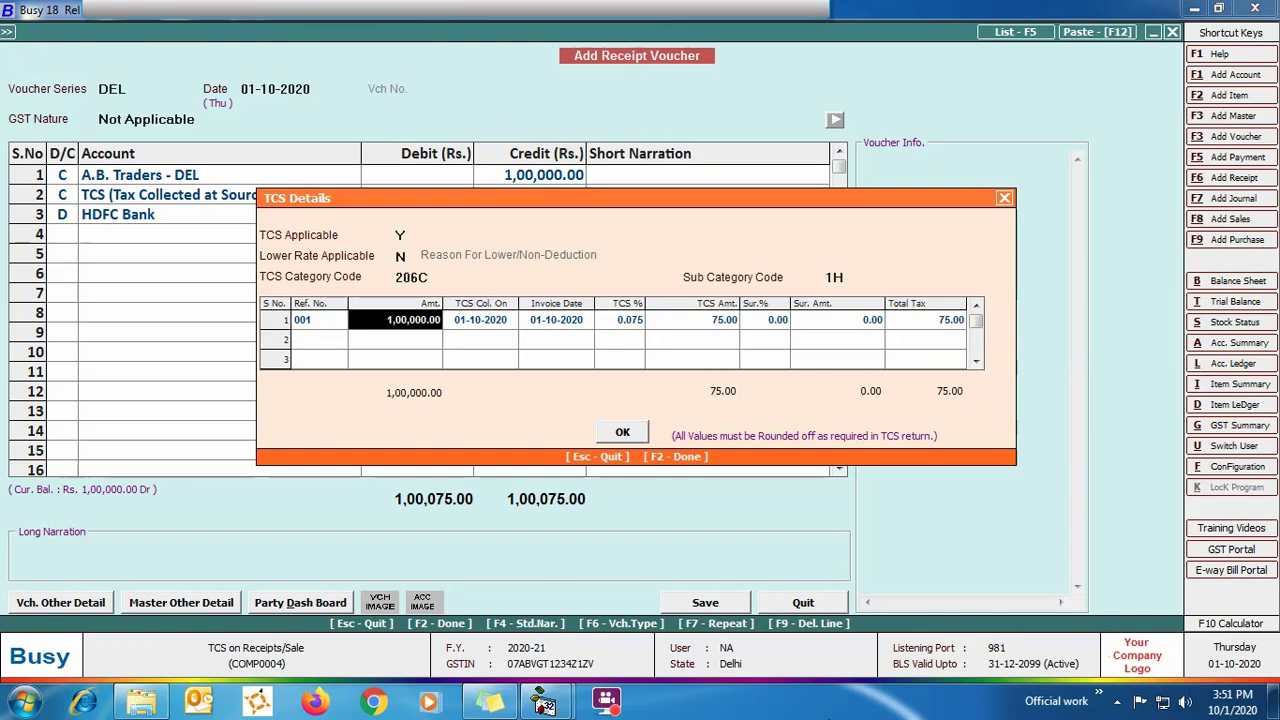
{"action": "key", "text": "Return"}
{"action": "key", "text": "Return"}
{"action": "key", "text": "Return"}
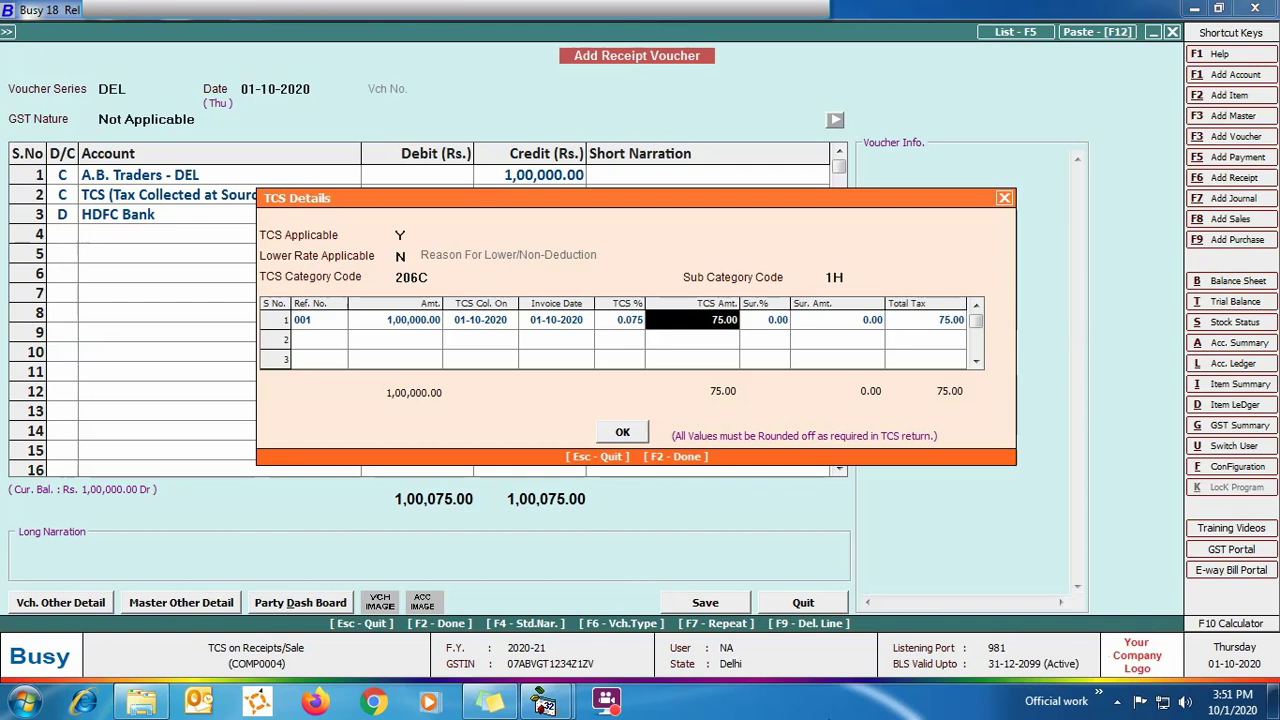
{"action": "key", "text": "Return"}
{"action": "key", "text": "Return"}
{"action": "key", "text": "Return"}
Save the DEL receipt voucher and leave receipt entry
{"action": "key", "text": "Return"}
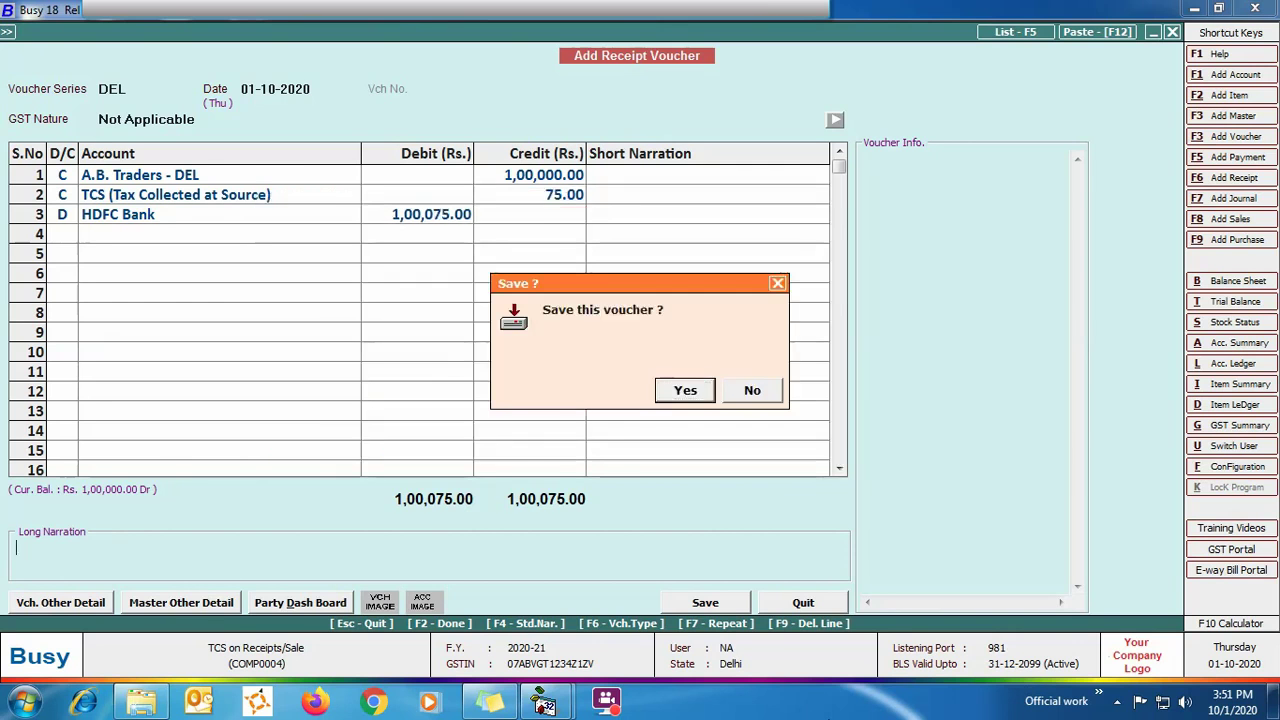
{"action": "key", "text": "Return"}
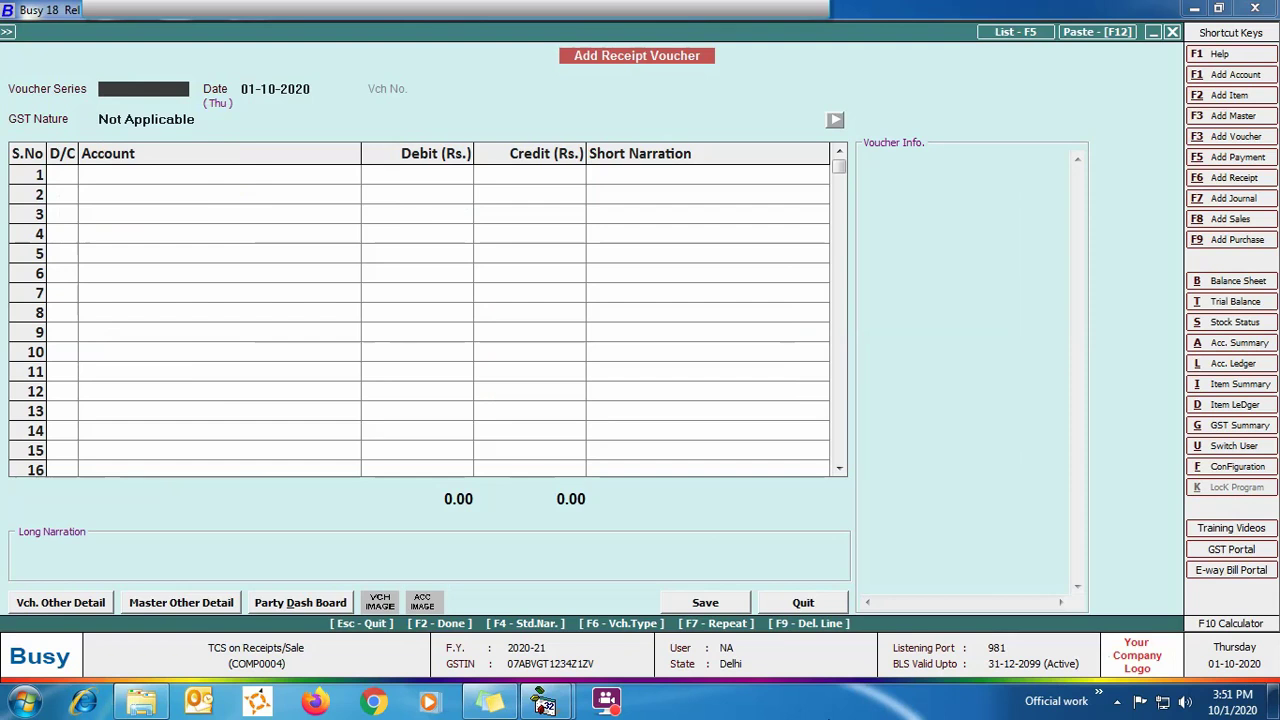
{"action": "key", "text": "Escape"}
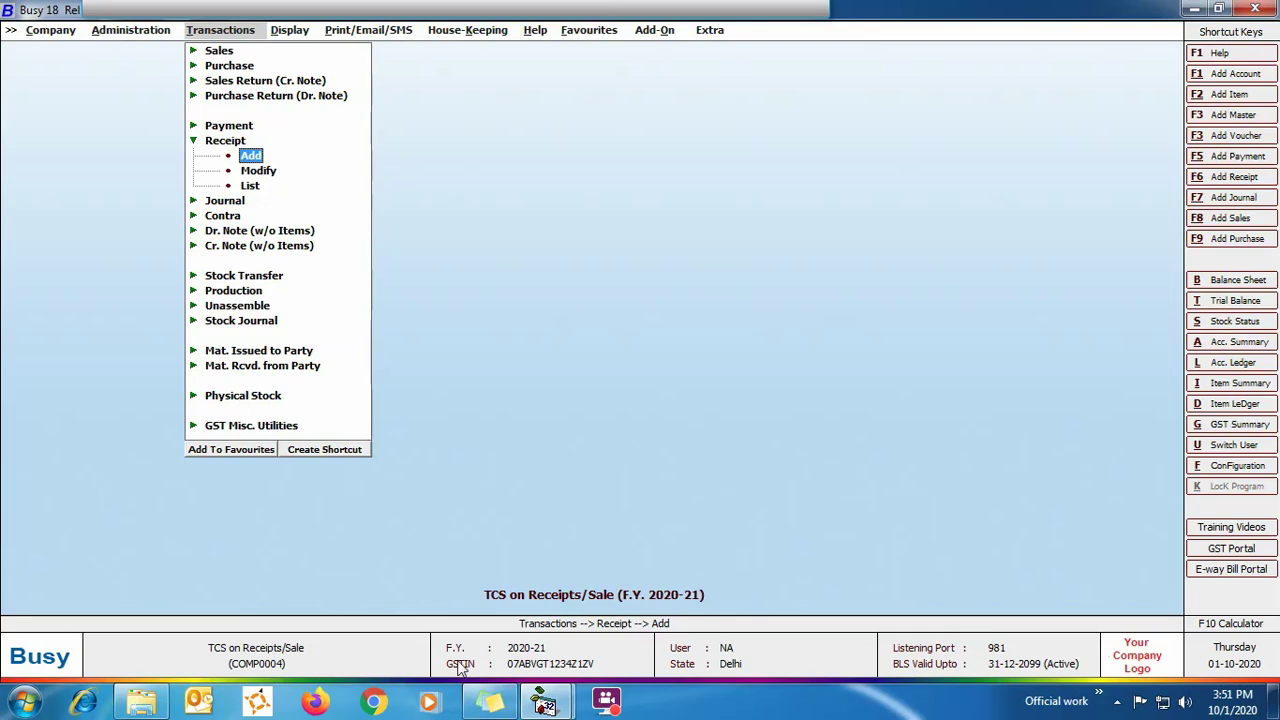
Start a MAH series journal voucher dated 10-10-2020 with GST nature Not Applicable
{"action": "left_click", "coordinate": [224, 202]}
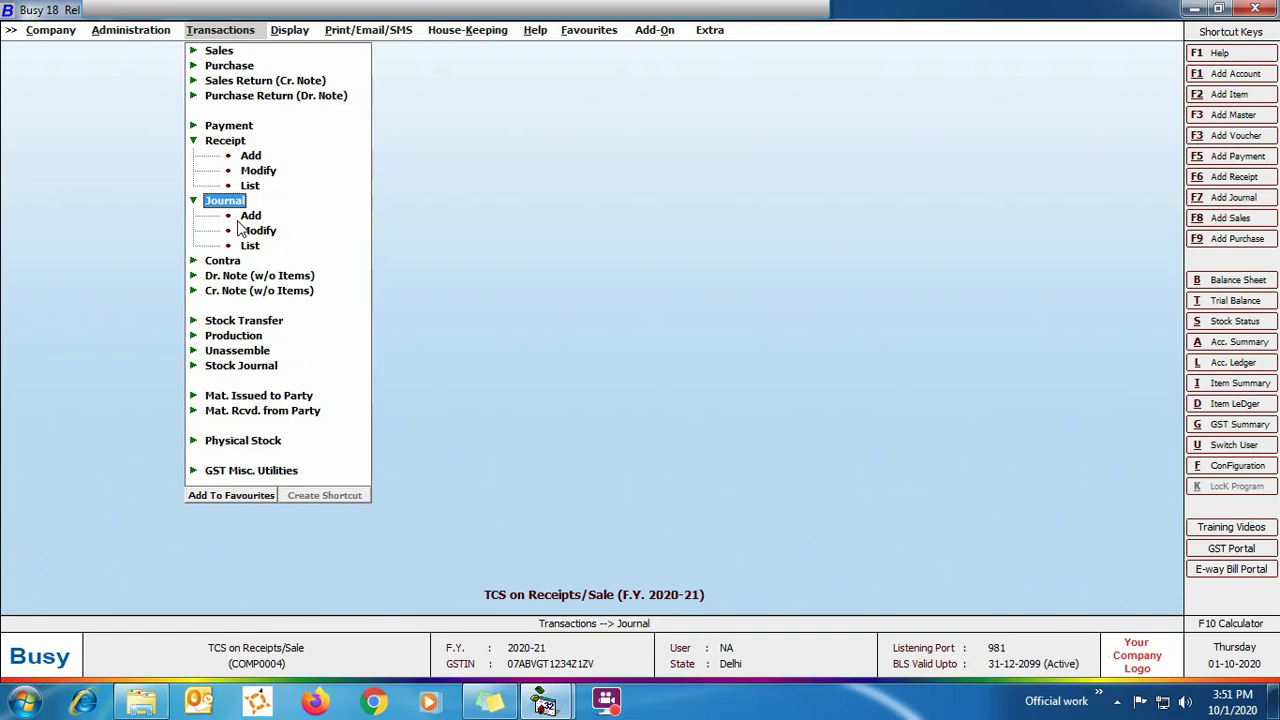
{"action": "left_click", "coordinate": [248, 215]}
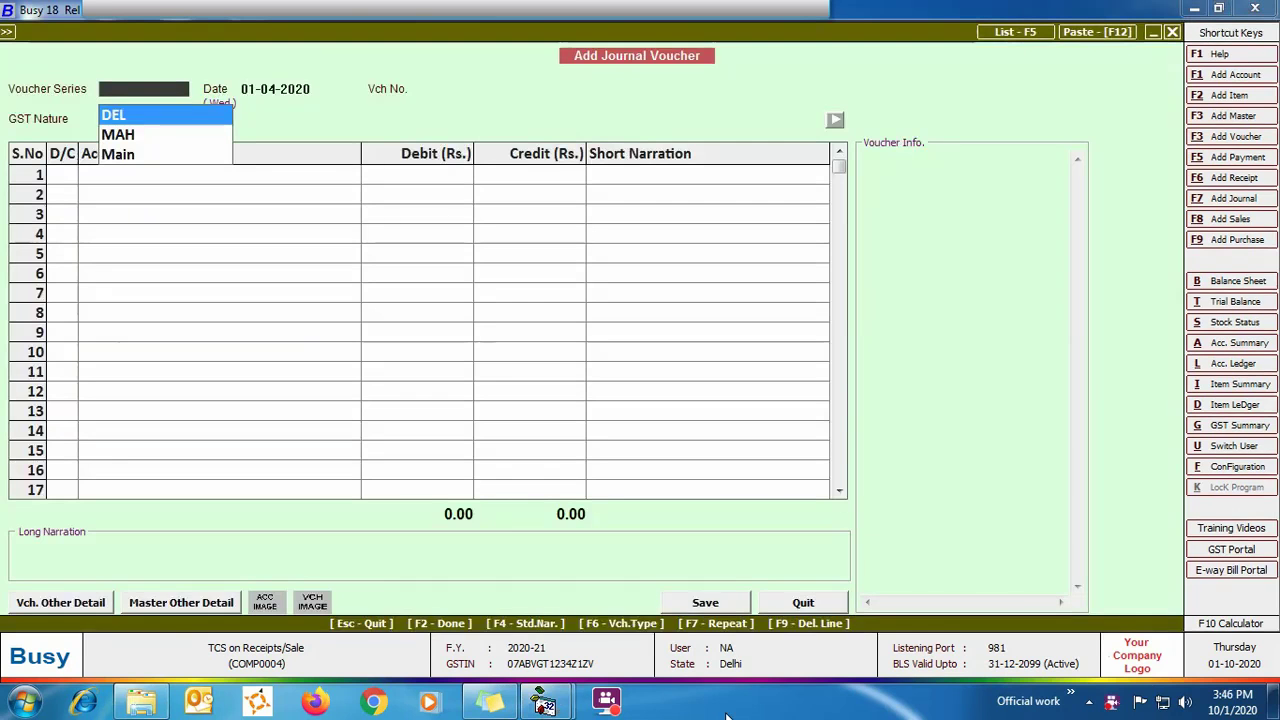
{"action": "key", "text": "Down"}
{"action": "key", "text": "Return"}
{"action": "type", "text": "10-10"}
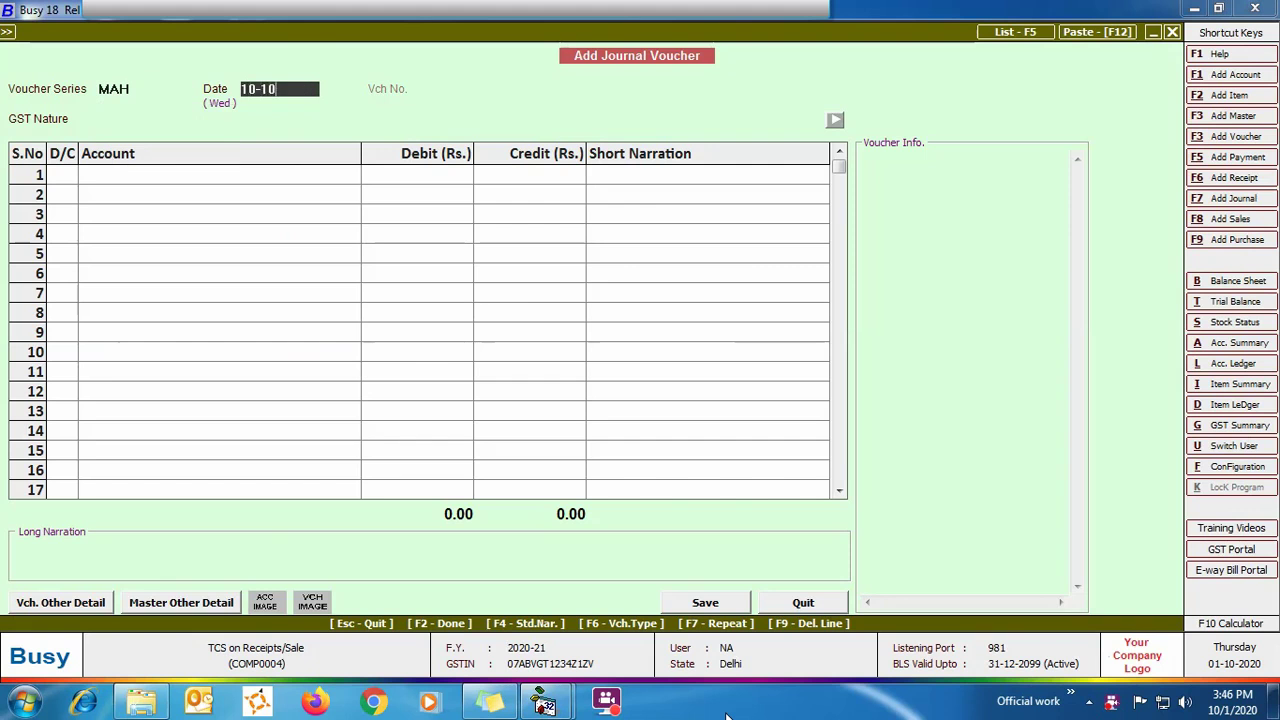
{"action": "key", "text": "Return"}
{"action": "key", "text": "Return"}
Debit Rs. 10,00,000 to the Sales account on the first line of the journal voucher
{"action": "type", "text": "sales"}
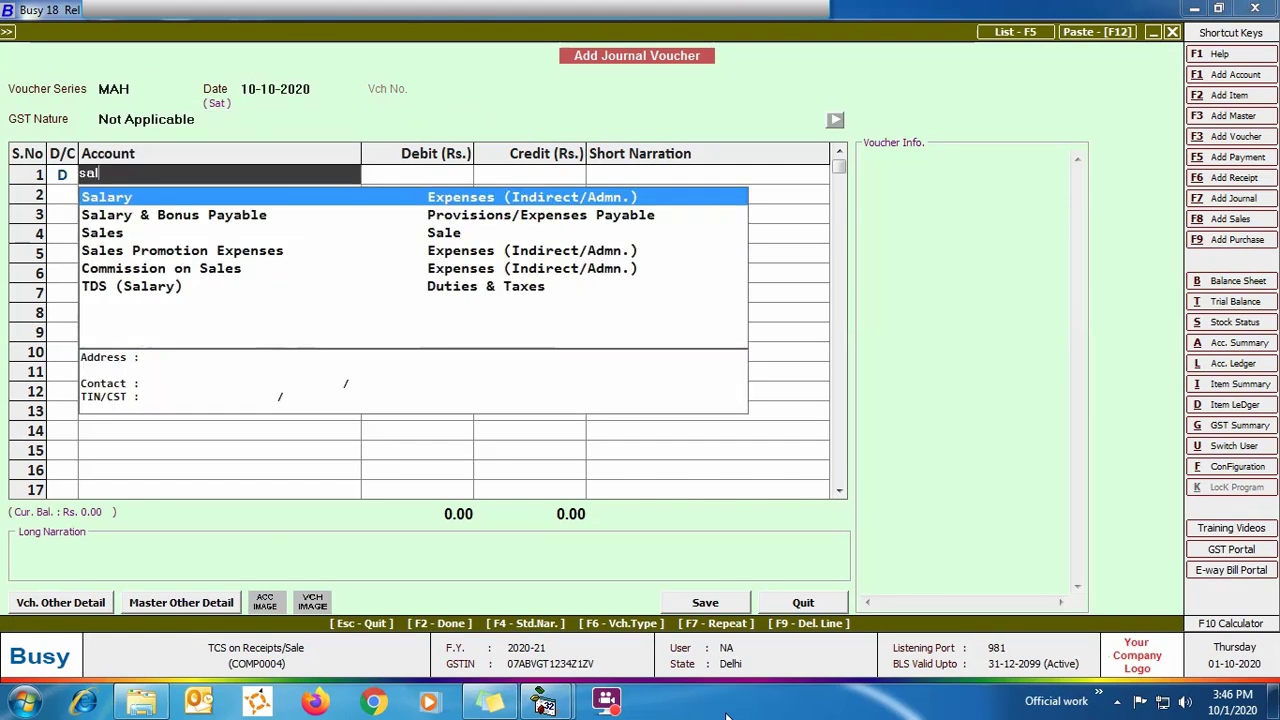
{"action": "key", "text": "Return"}
{"action": "type", "text": "1000000"}
{"action": "key", "text": "Return"}
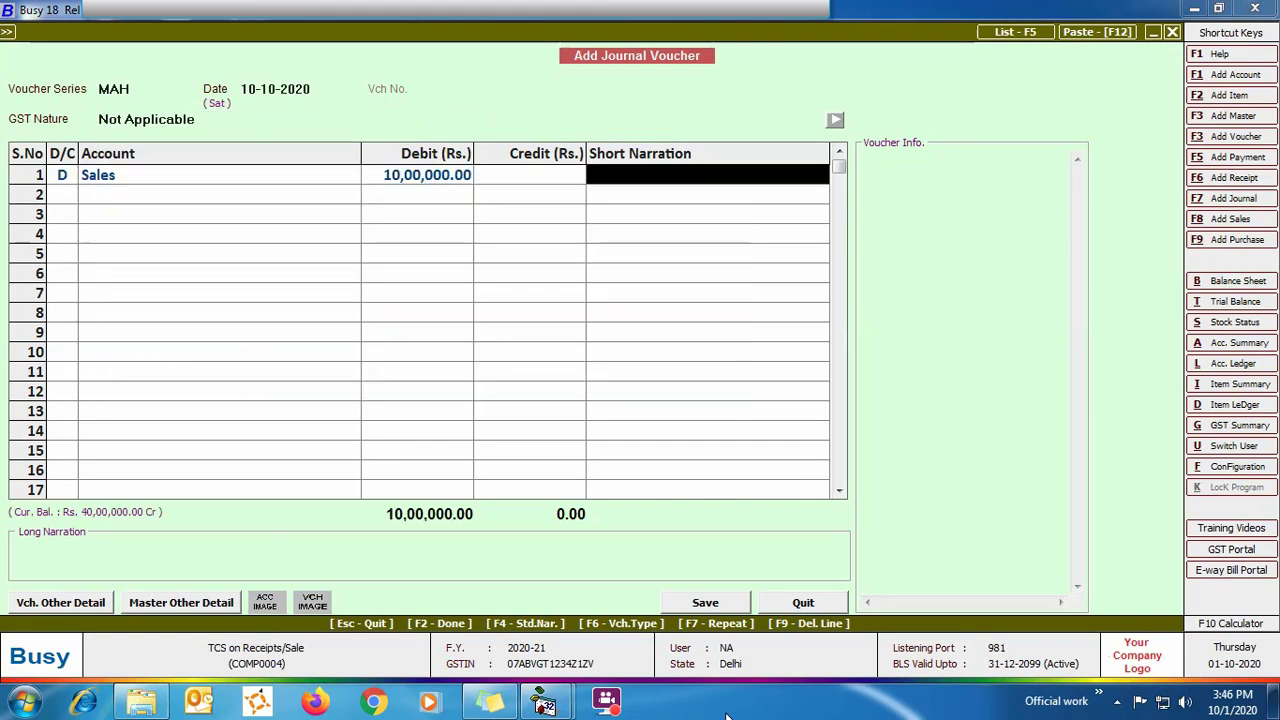
{"action": "key", "text": "Return"}
Debit Rs. 90,000 to CGST Output on the second line
{"action": "key", "text": "Return"}
{"action": "type", "text": "cgst"}
{"action": "key", "text": "Down"}
{"action": "key", "text": "Down"}
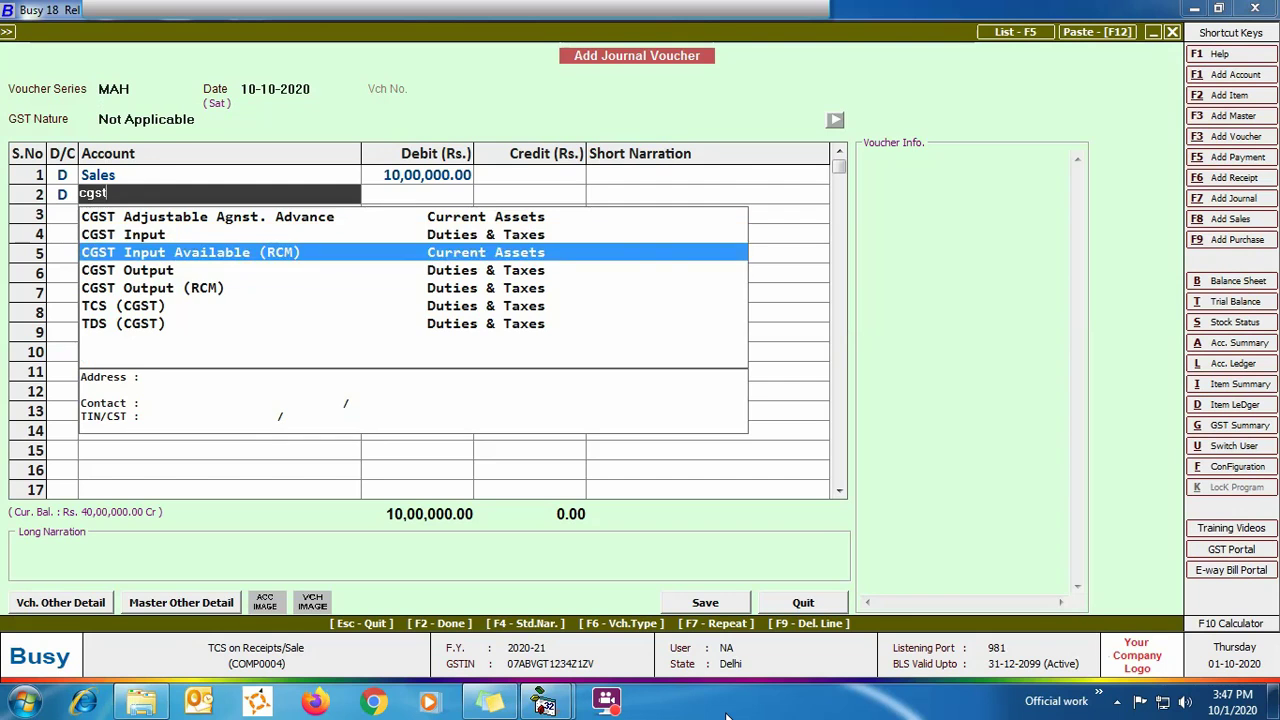
{"action": "key", "text": "Down"}
{"action": "key", "text": "Return"}
{"action": "type", "text": "90000"}
{"action": "key", "text": "Return"}
Debit Rs. 90,000 to SGST Output on the third line
{"action": "key", "text": "Return"}
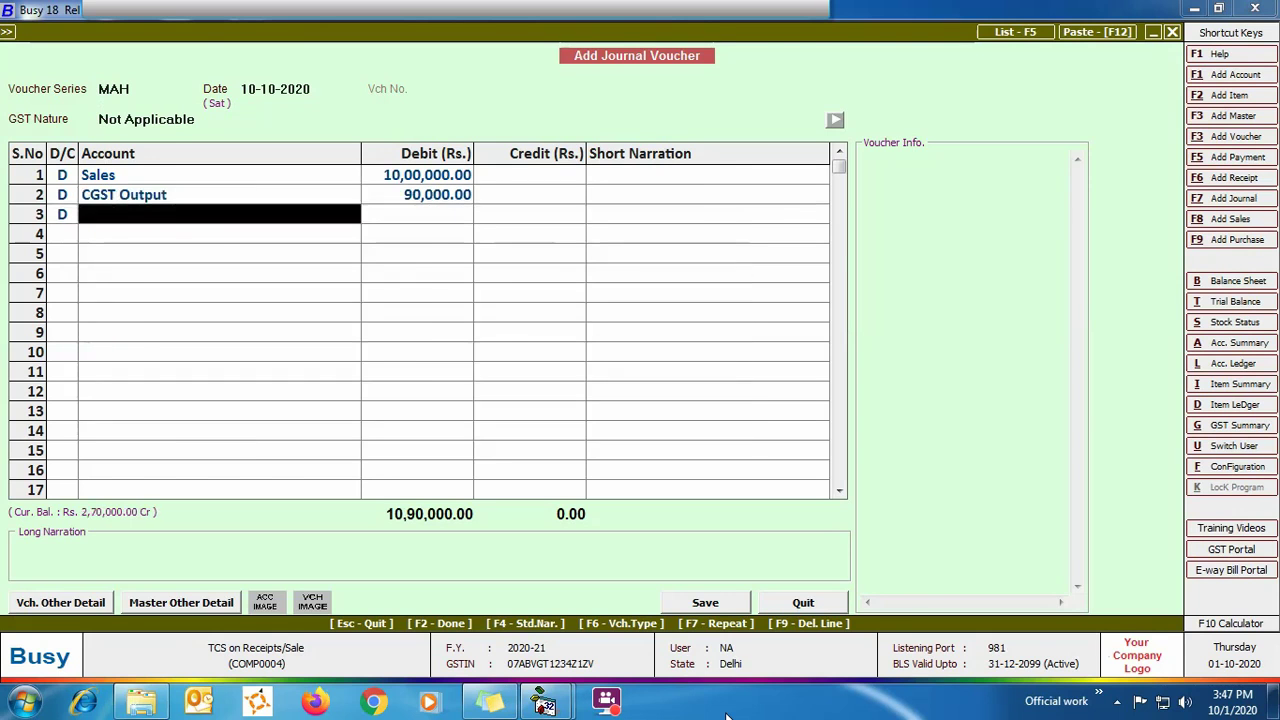
{"action": "type", "text": "sgst"}
{"action": "key", "text": "Down"}
{"action": "key", "text": "Down"}
{"action": "key", "text": "Down"}
{"action": "key", "text": "Return"}
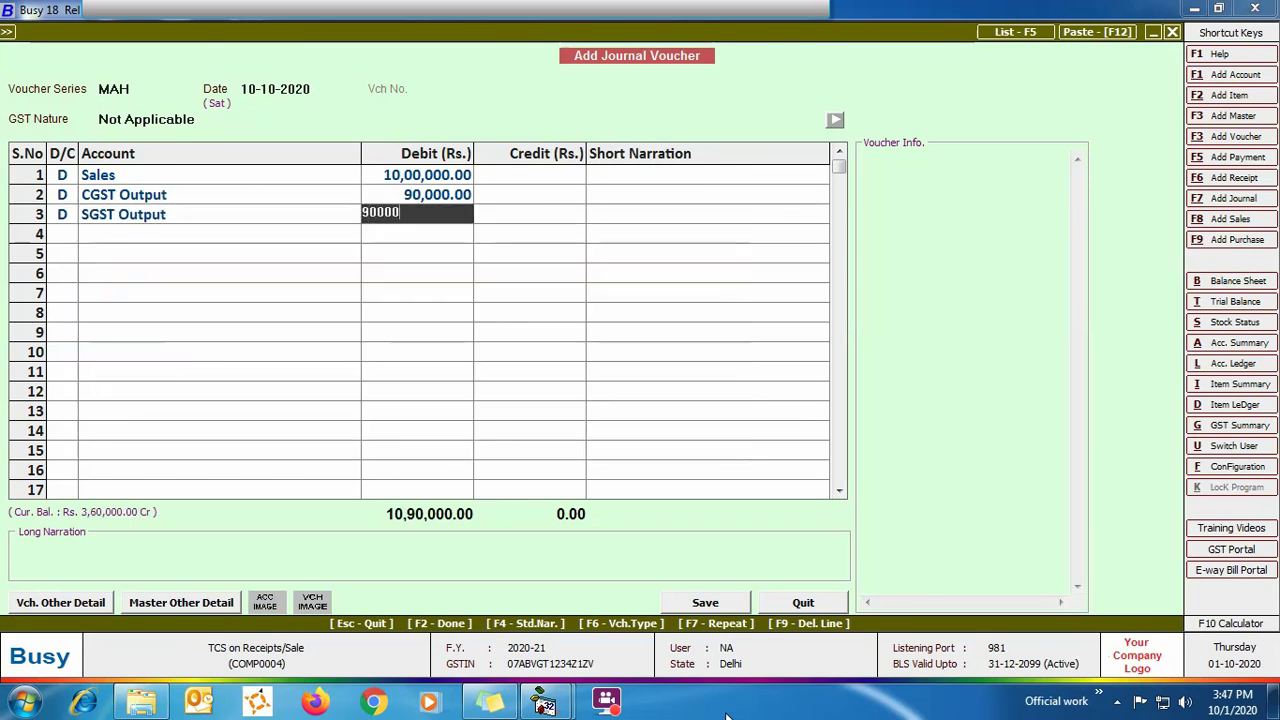
{"action": "key", "text": "Return"}
{"action": "key", "text": "Return"}
Debit Rs. 885 to the TCS (Tax Collected at Source) account on the fourth line
{"action": "key", "text": "d"}
{"action": "key", "text": "Return"}
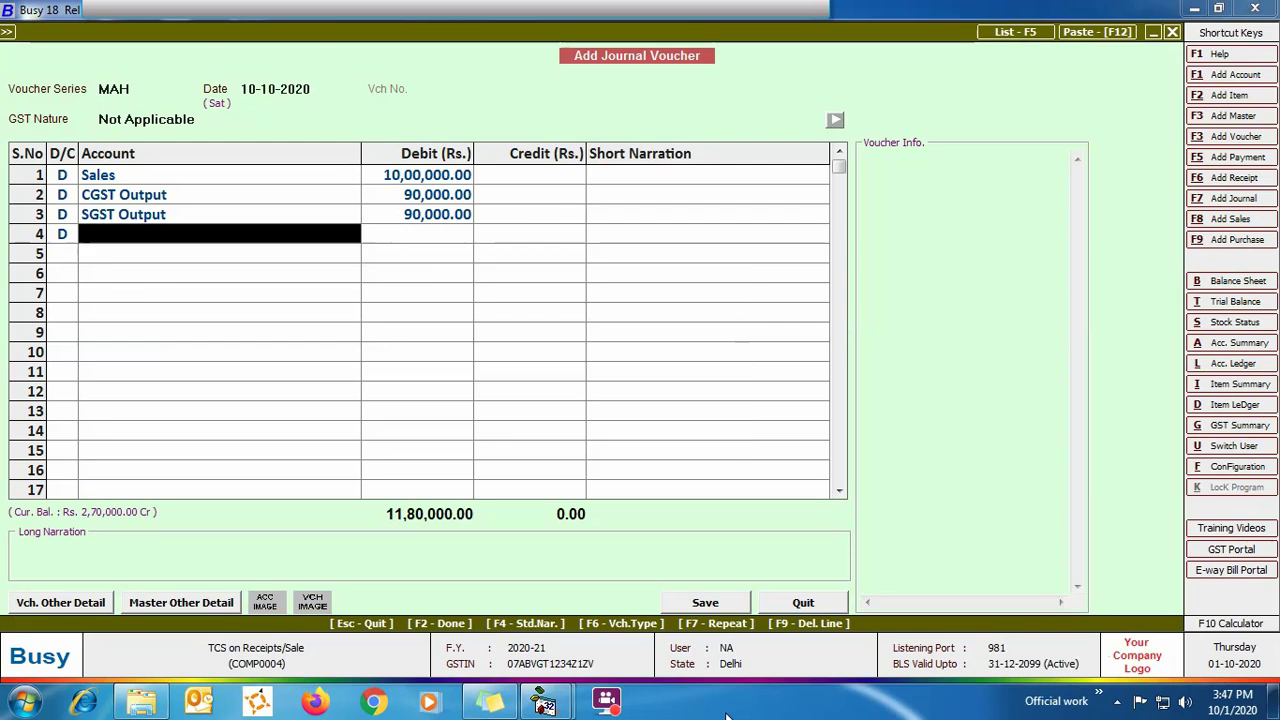
{"action": "type", "text": "tcs"}
{"action": "key", "text": "Down"}
{"action": "key", "text": "Down"}
{"action": "key", "text": "Down"}
{"action": "key", "text": "Return"}
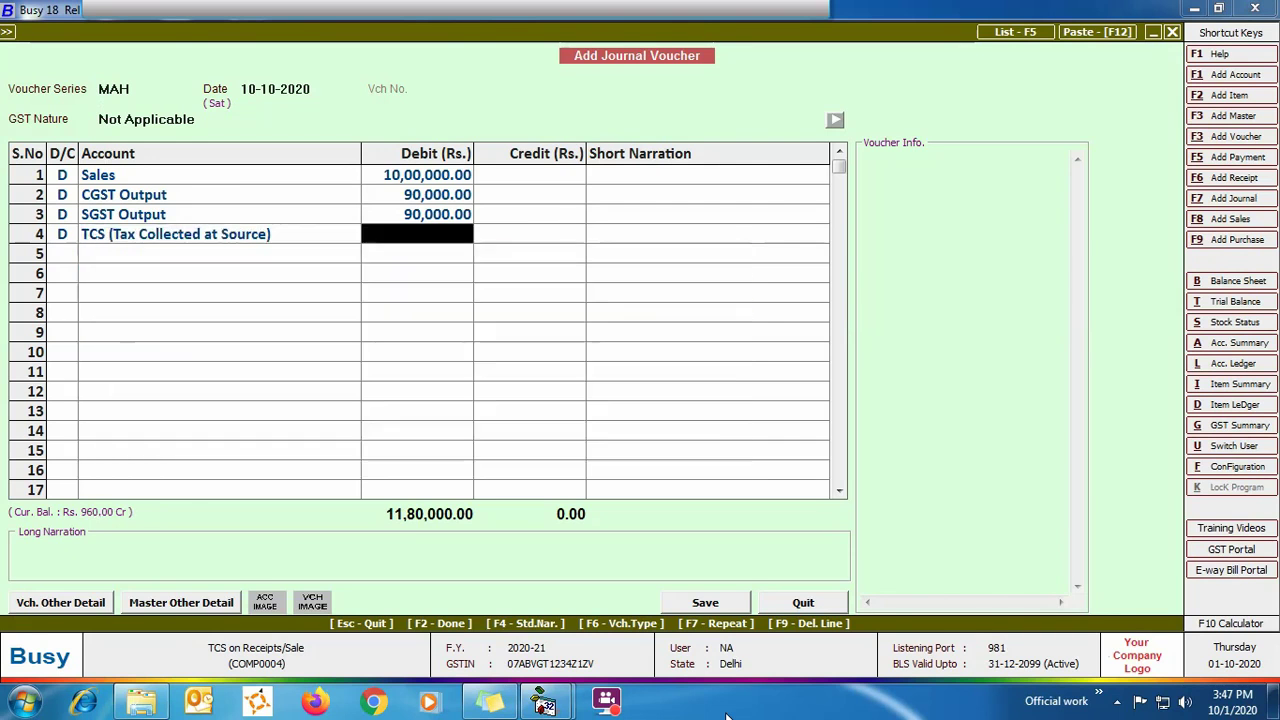
{"action": "type", "text": "885"}
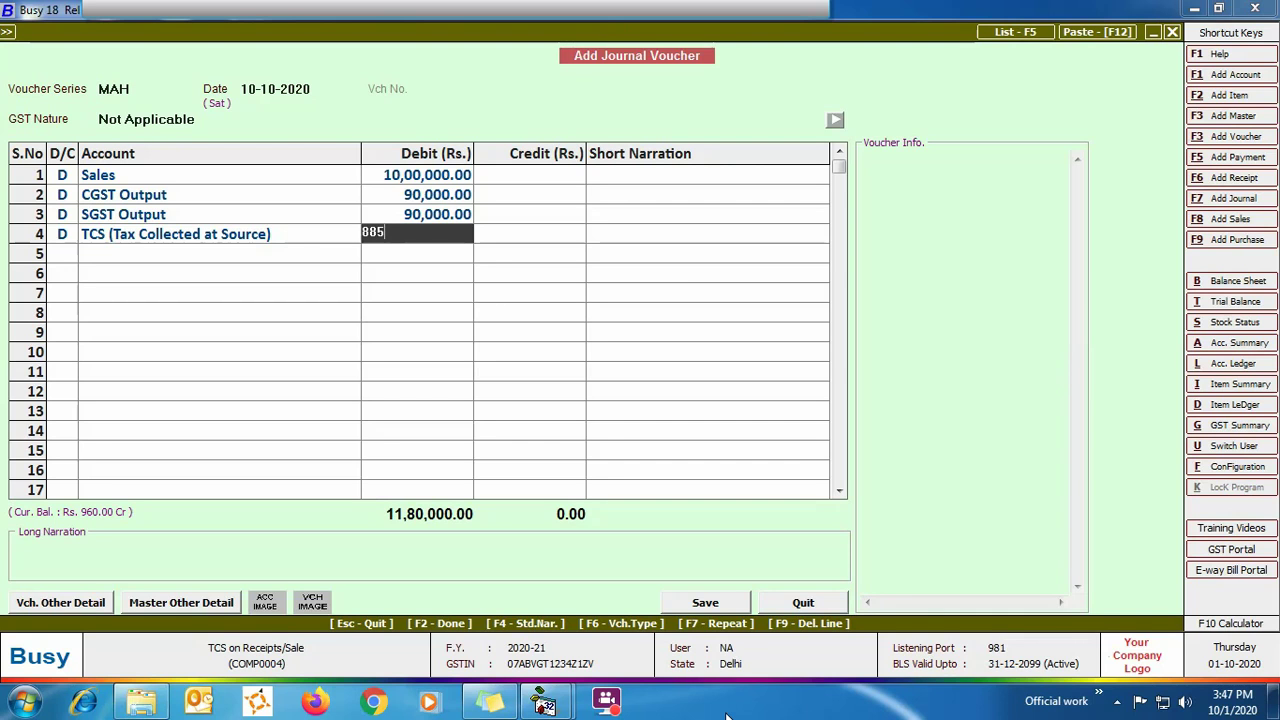
{"action": "key", "text": "Return"}
Credit Rs. 11,80,885 to A.B.Traders - MAH on the fifth line and finish the account entries
{"action": "key", "text": "Return"}
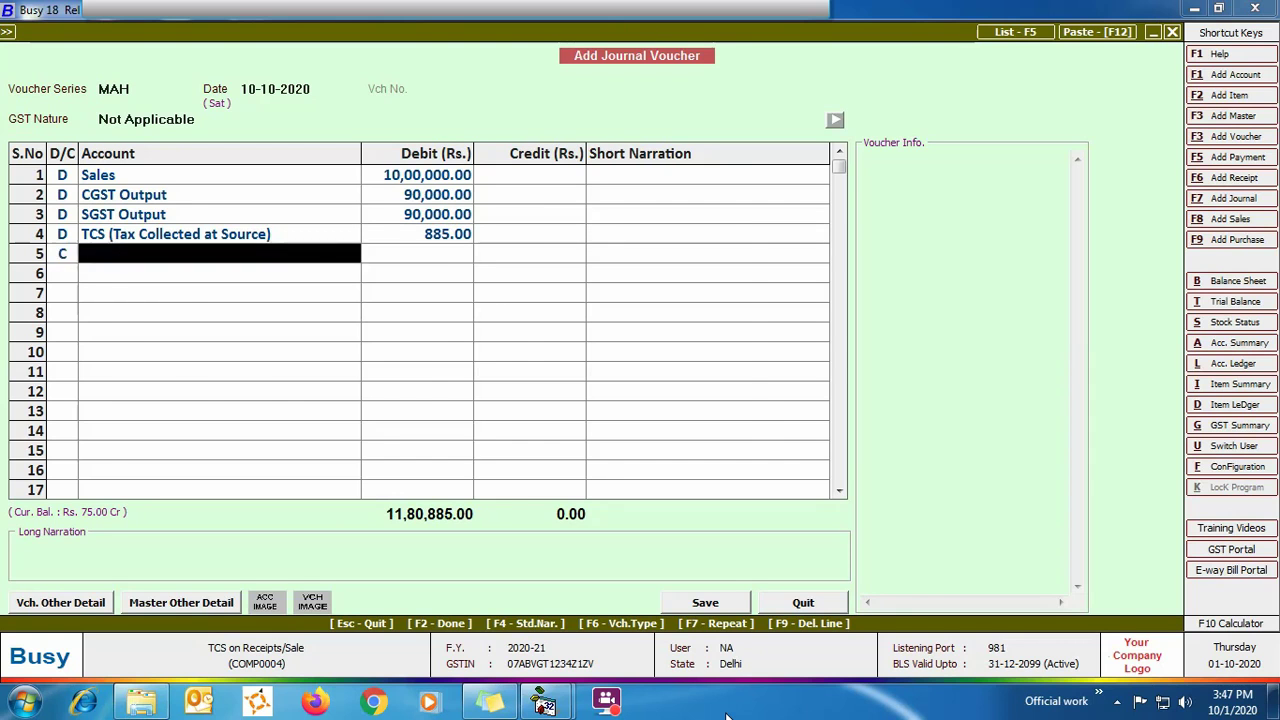
{"action": "type", "text": "ab"}
{"action": "key", "text": "Down"}
{"action": "key", "text": "Return"}
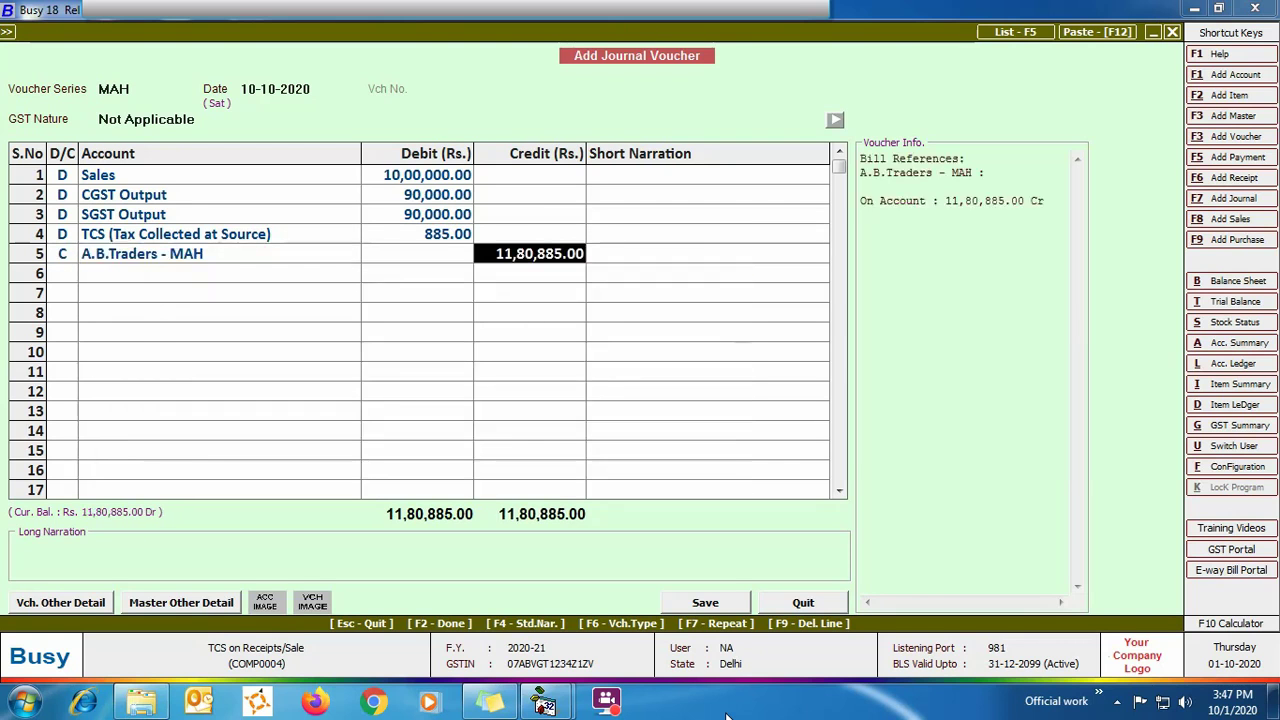
{"action": "key", "text": "Return"}
{"action": "key", "text": "Return"}
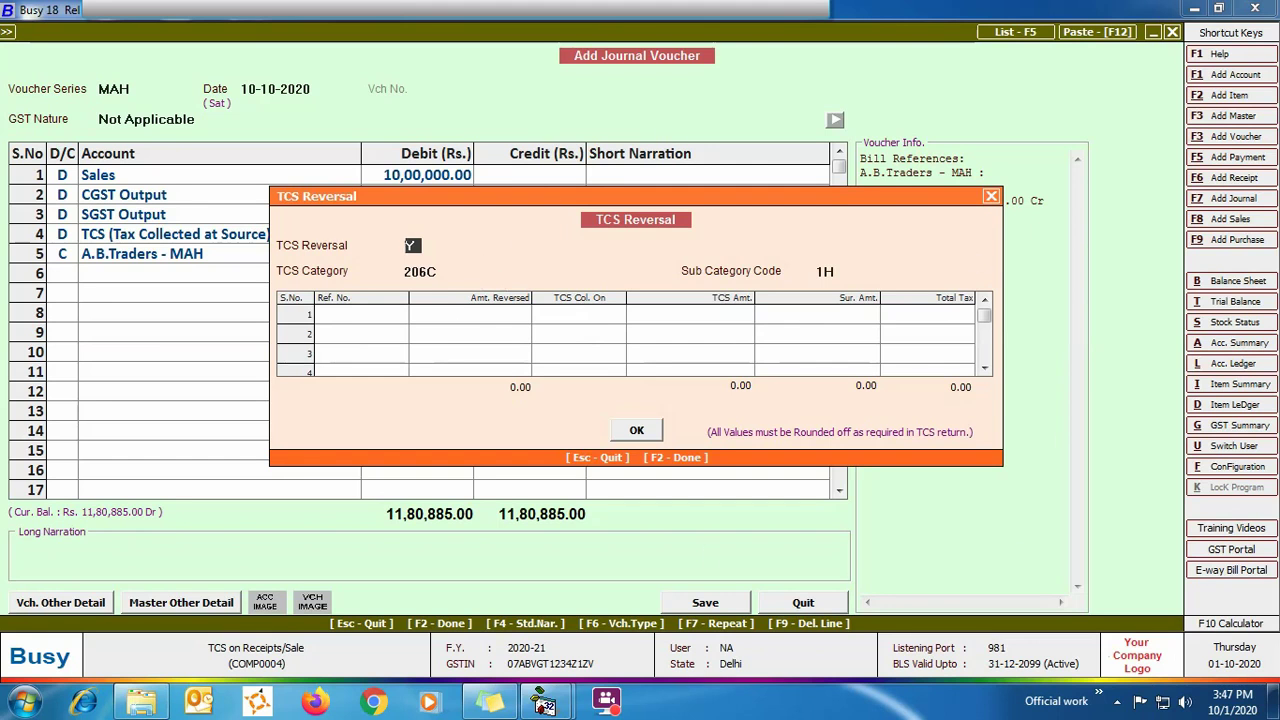
Reverse TCS of Rs. 885 against reference 1 for the amount of Rs. 11,80,000 under category 206C, sub category 1H
{"action": "key", "text": "Return"}
{"action": "key", "text": "Return"}
{"action": "key", "text": "Return"}
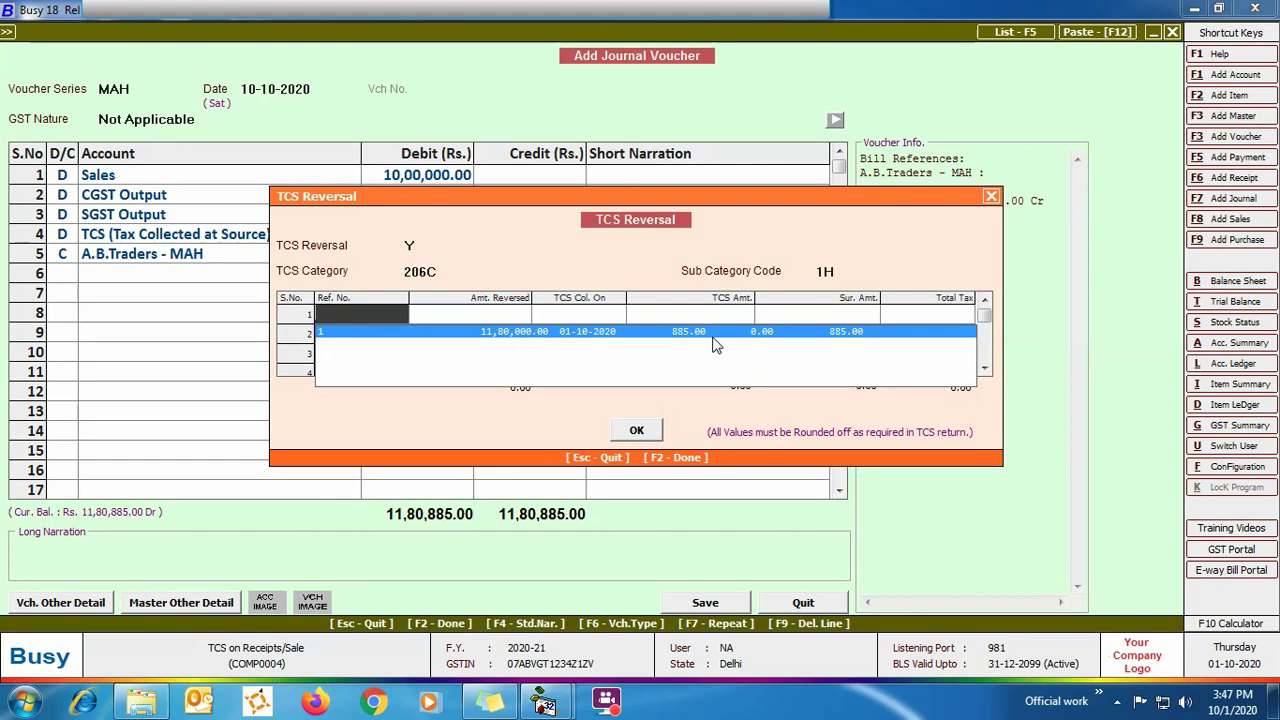
{"action": "key", "text": "Return"}
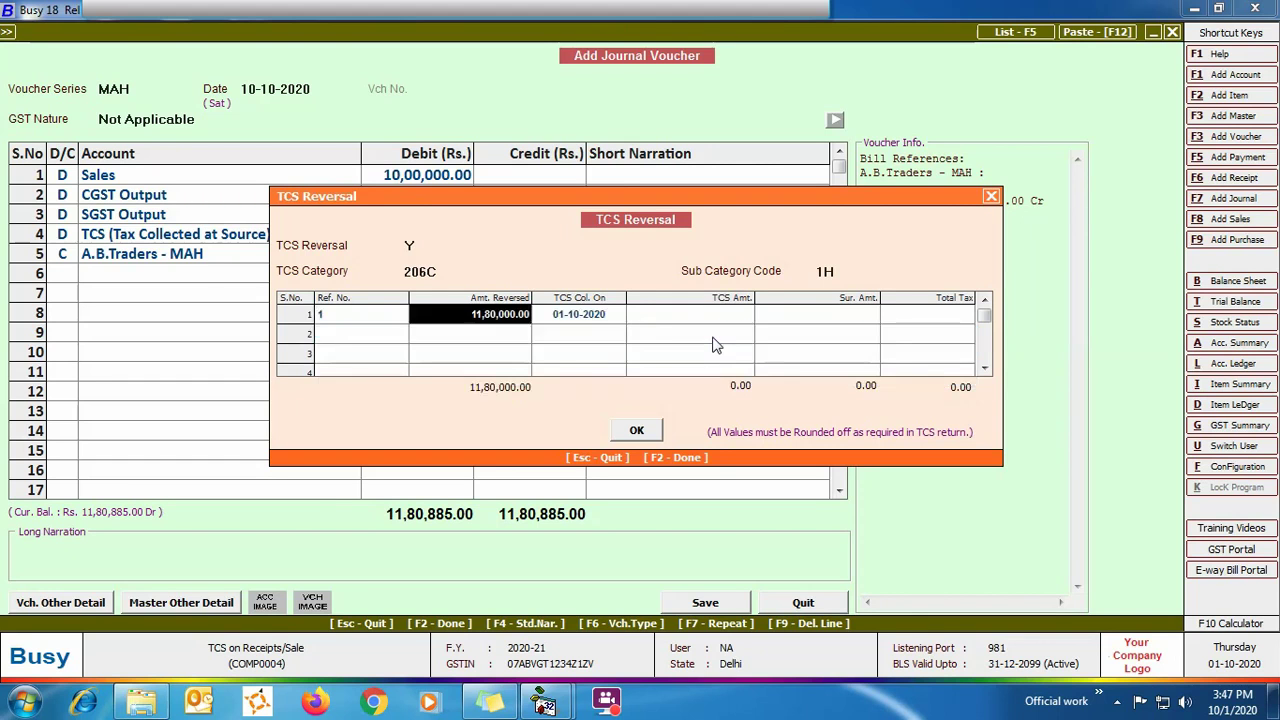
{"action": "key", "text": "Return"}
{"action": "key", "text": "Return"}
{"action": "key", "text": "Return"}
{"action": "key", "text": "Return"}
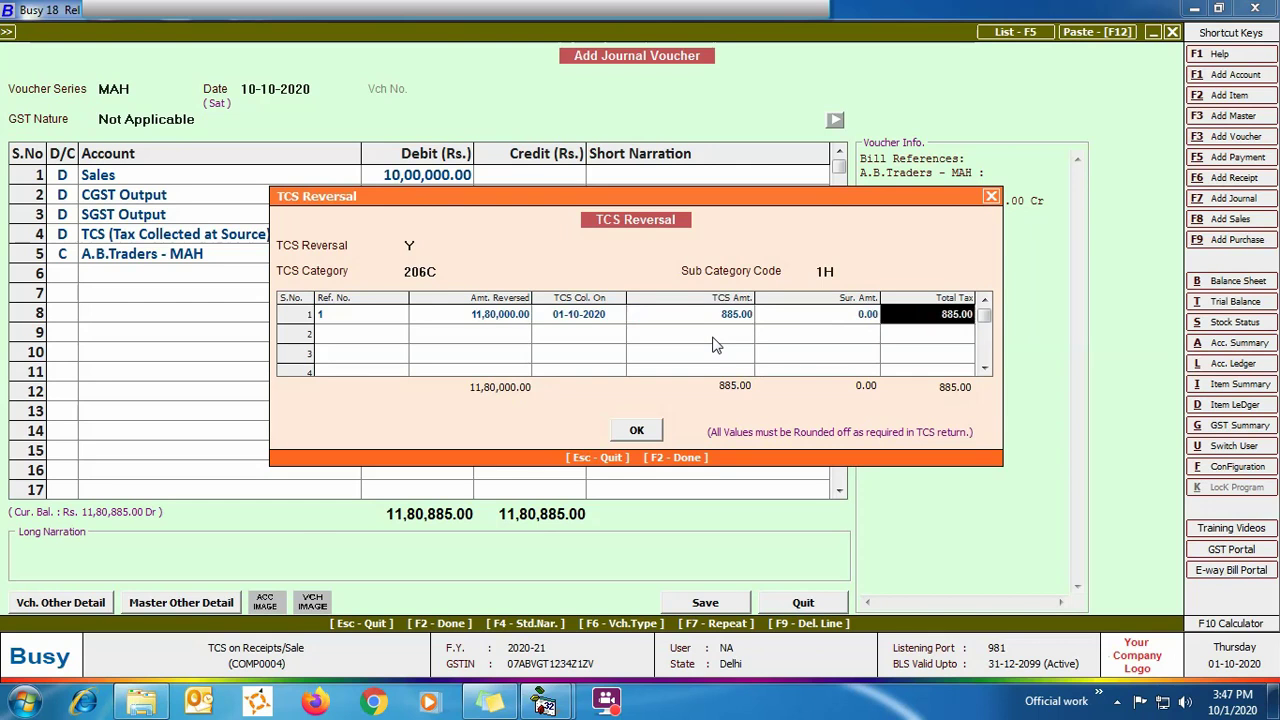
Accept the TCS reversal details, save the journal voucher and leave journal entry
{"action": "left_click", "coordinate": [634, 432]}
{"action": "left_click", "coordinate": [683, 391]}
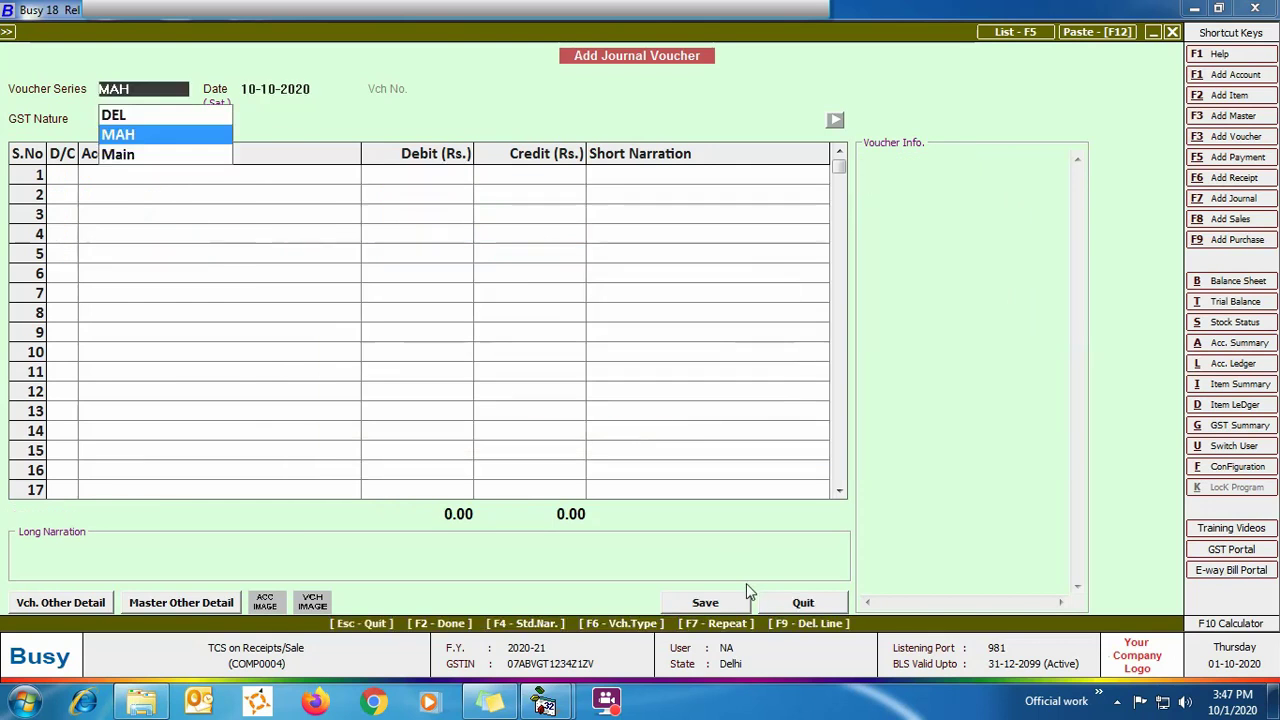
{"action": "left_click", "coordinate": [806, 601]}
Start a DEL series payment voucher dated 31-12-2020 with GST nature Not Applicable
{"action": "left_click", "coordinate": [250, 177]}
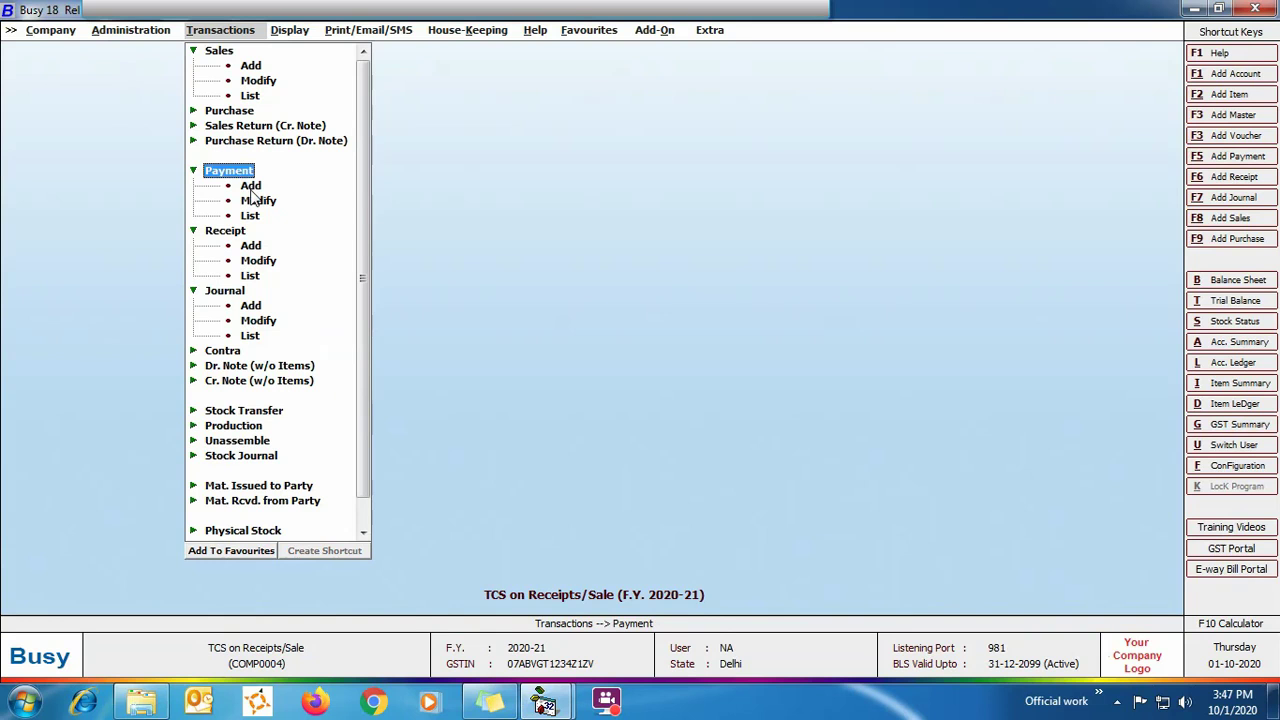
{"action": "left_click", "coordinate": [250, 186]}
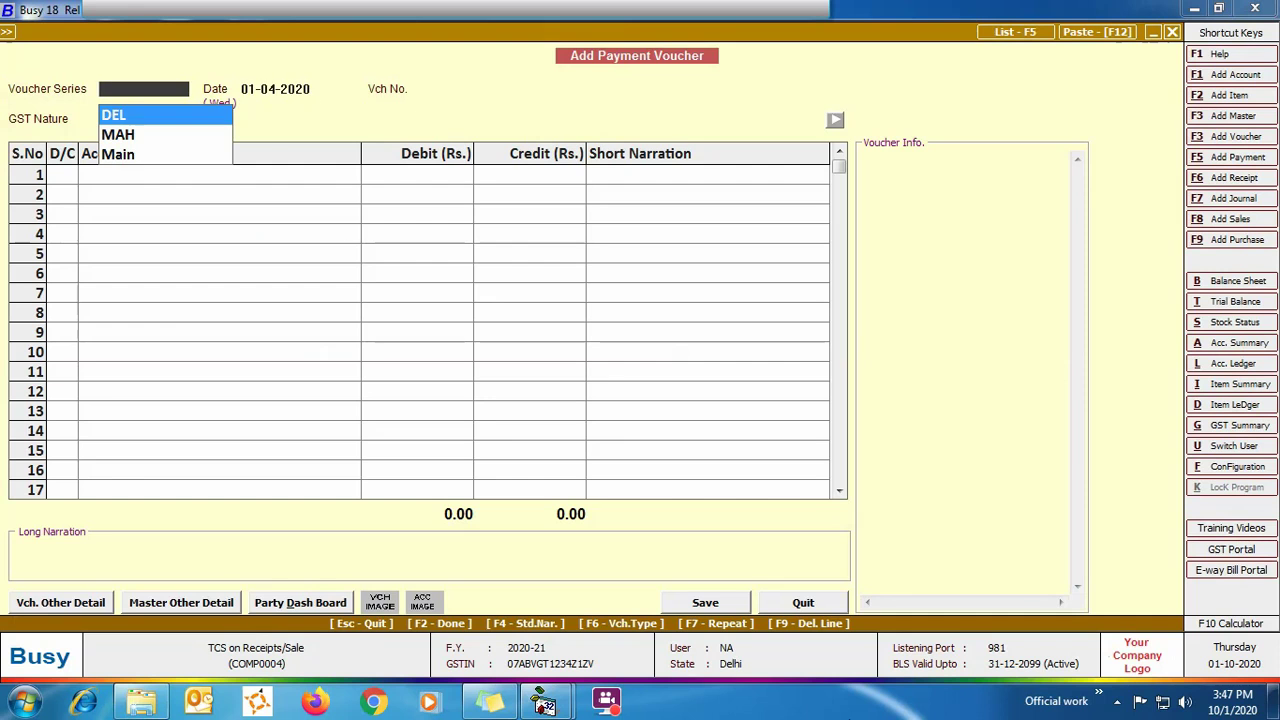
{"action": "key", "text": "Return"}
{"action": "type", "text": "31-12"}
{"action": "key", "text": "Return"}
{"action": "key", "text": "Return"}
{"action": "key", "text": "Return"}
Debit Rs. 75 to the TCS (Tax Collected at Source) account on the first line of the payment voucher
{"action": "type", "text": "t"}
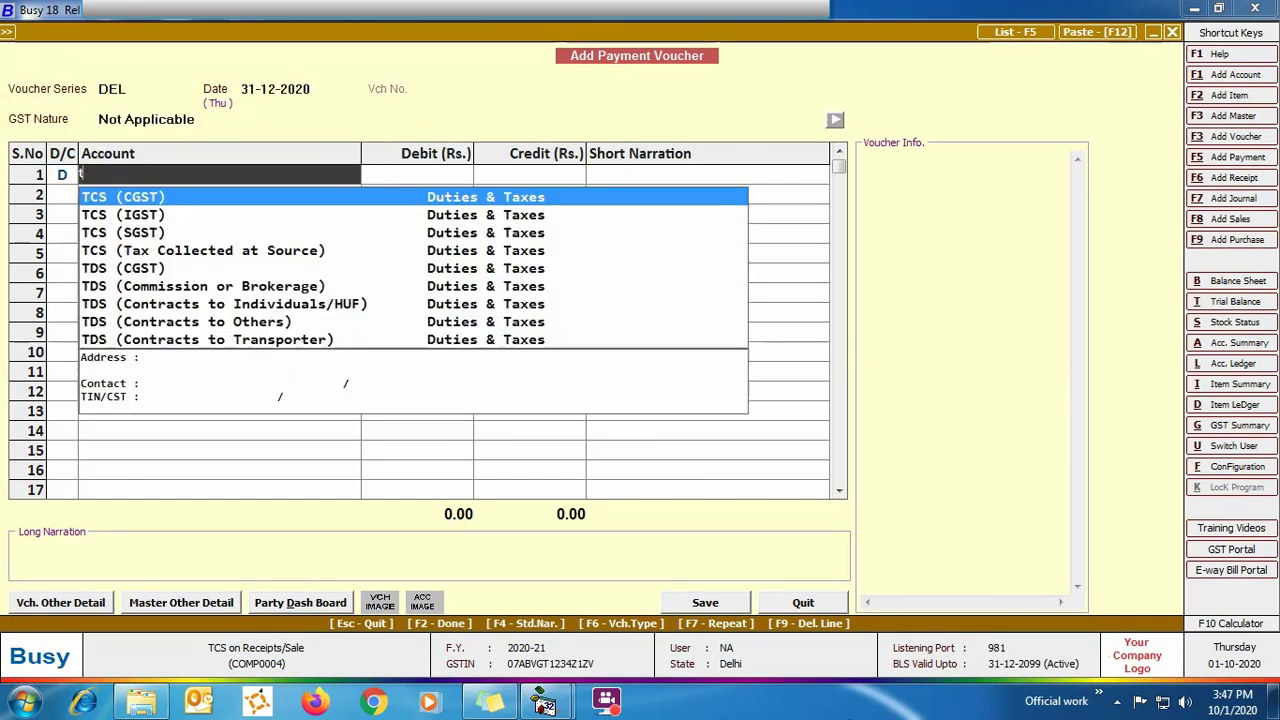
{"action": "type", "text": "c"}
{"action": "key", "text": "Down"}
{"action": "key", "text": "Down"}
{"action": "key", "text": "Down"}
{"action": "key", "text": "Return"}
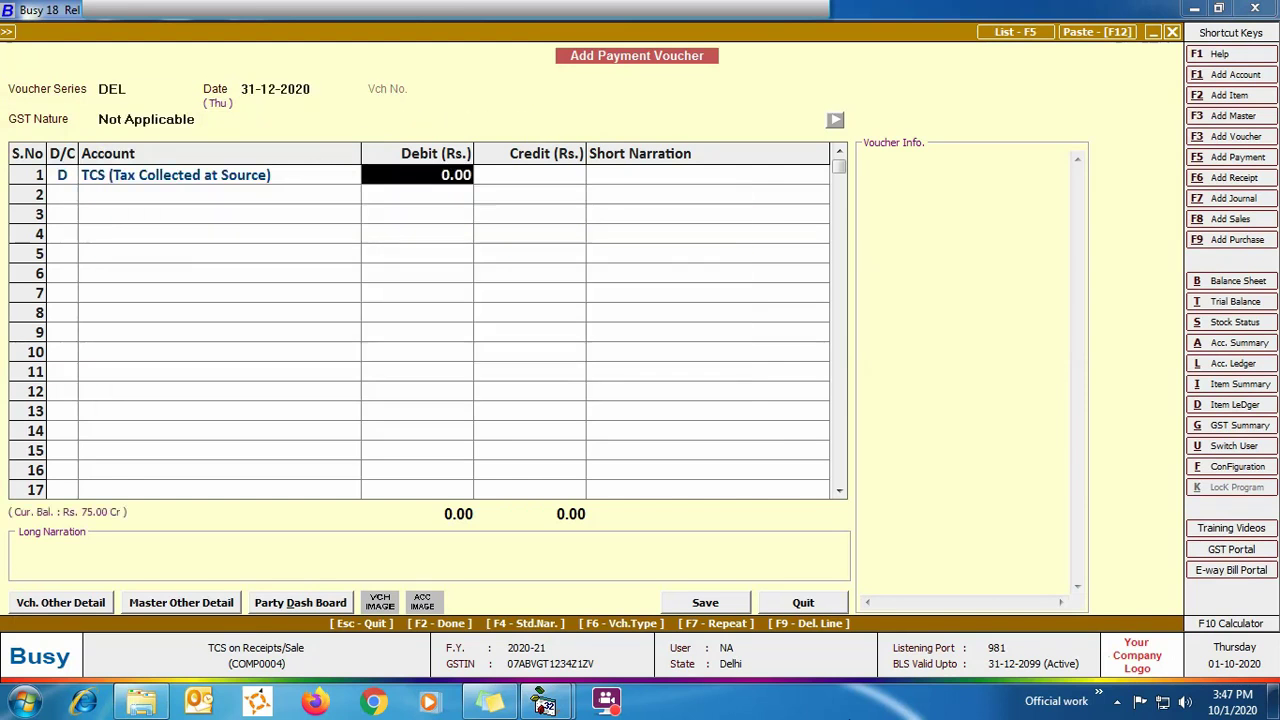
{"action": "type", "text": "75"}
{"action": "key", "text": "Return"}
Credit Rs. 75 to HDFC Bank on the second line and finish the account entries
{"action": "key", "text": "Return"}
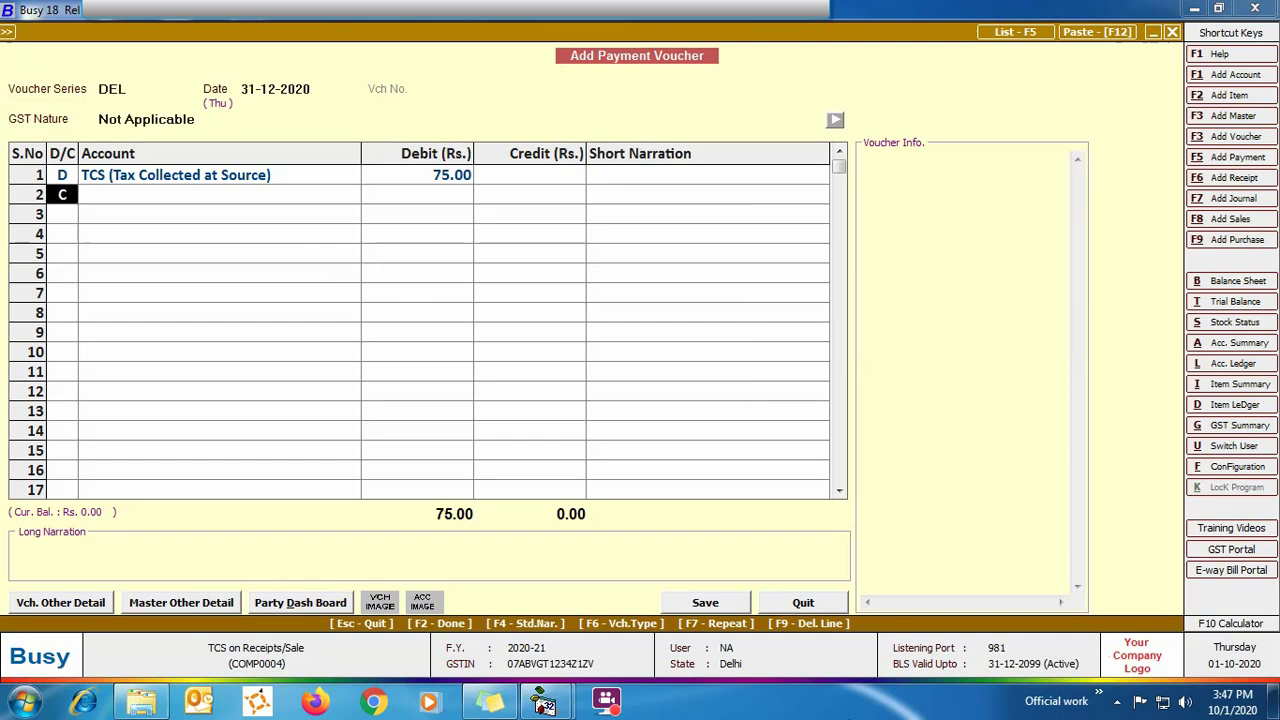
{"action": "key", "text": "Return"}
{"action": "type", "text": "hdf"}
{"action": "key", "text": "Return"}
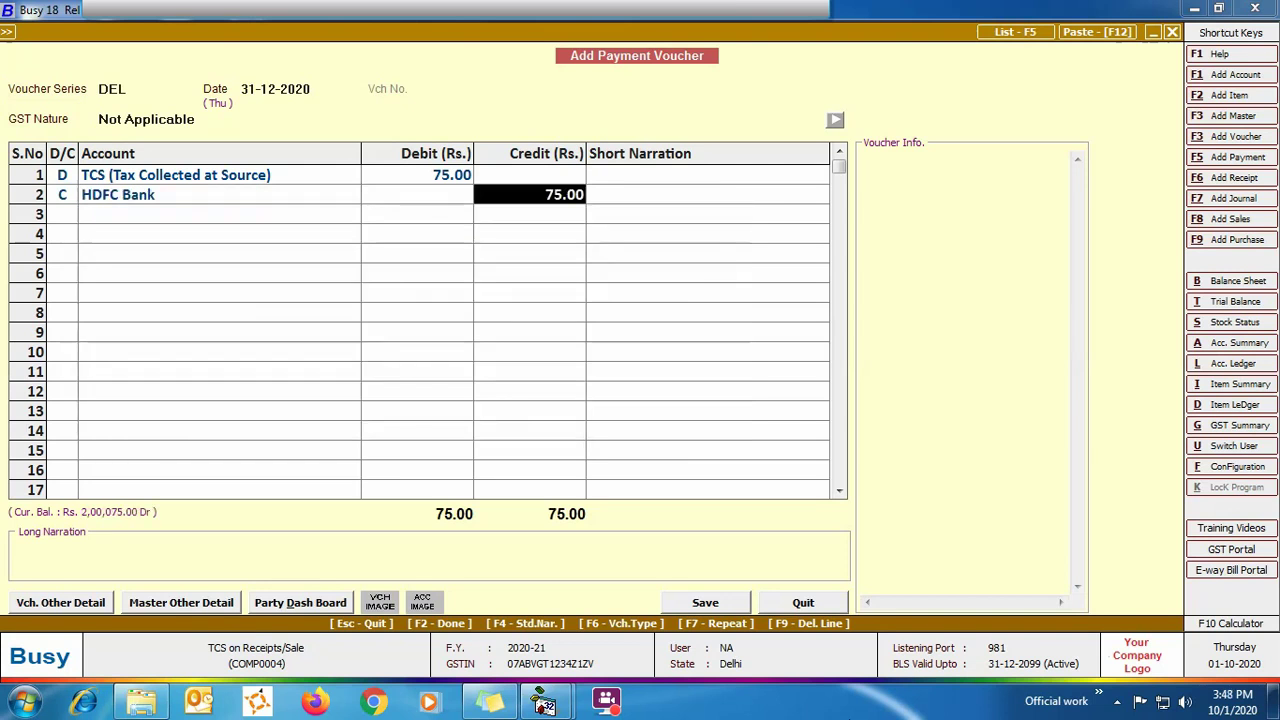
{"action": "key", "text": "Return"}
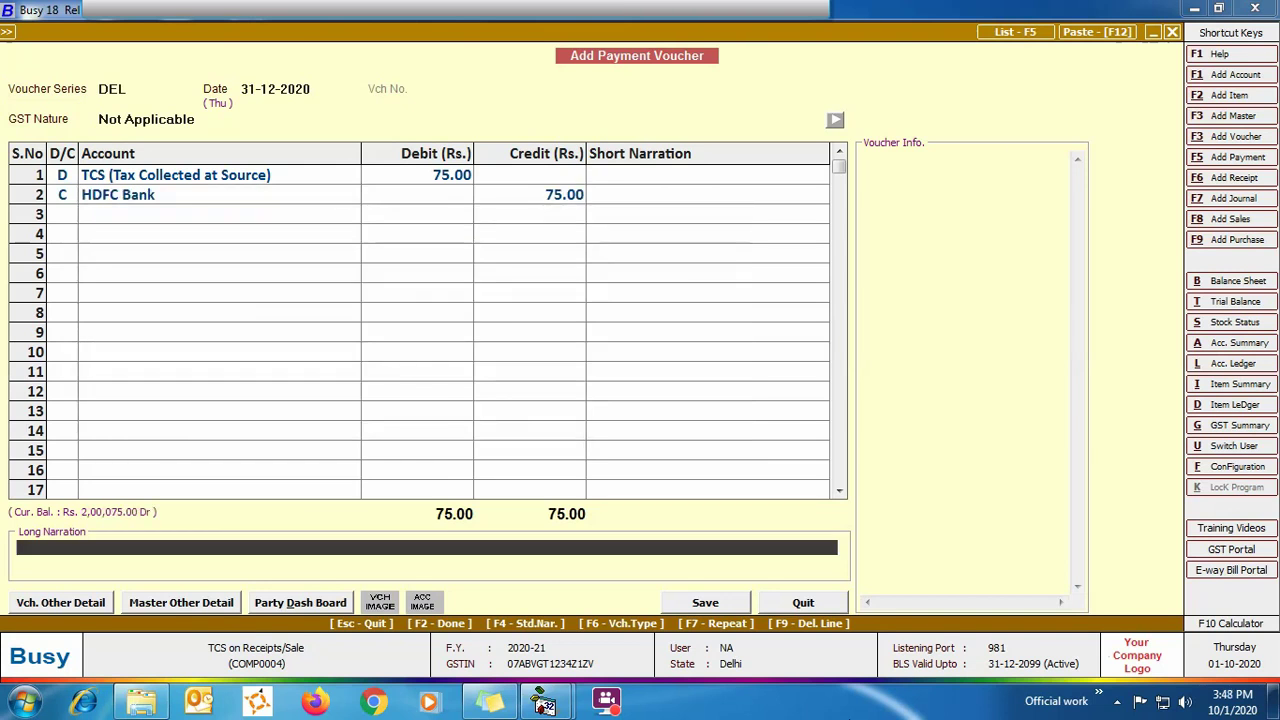
Select TCS reference 001 for adjustment against the payment and set the payment quarter to IIIrd
{"action": "key", "text": "Return"}
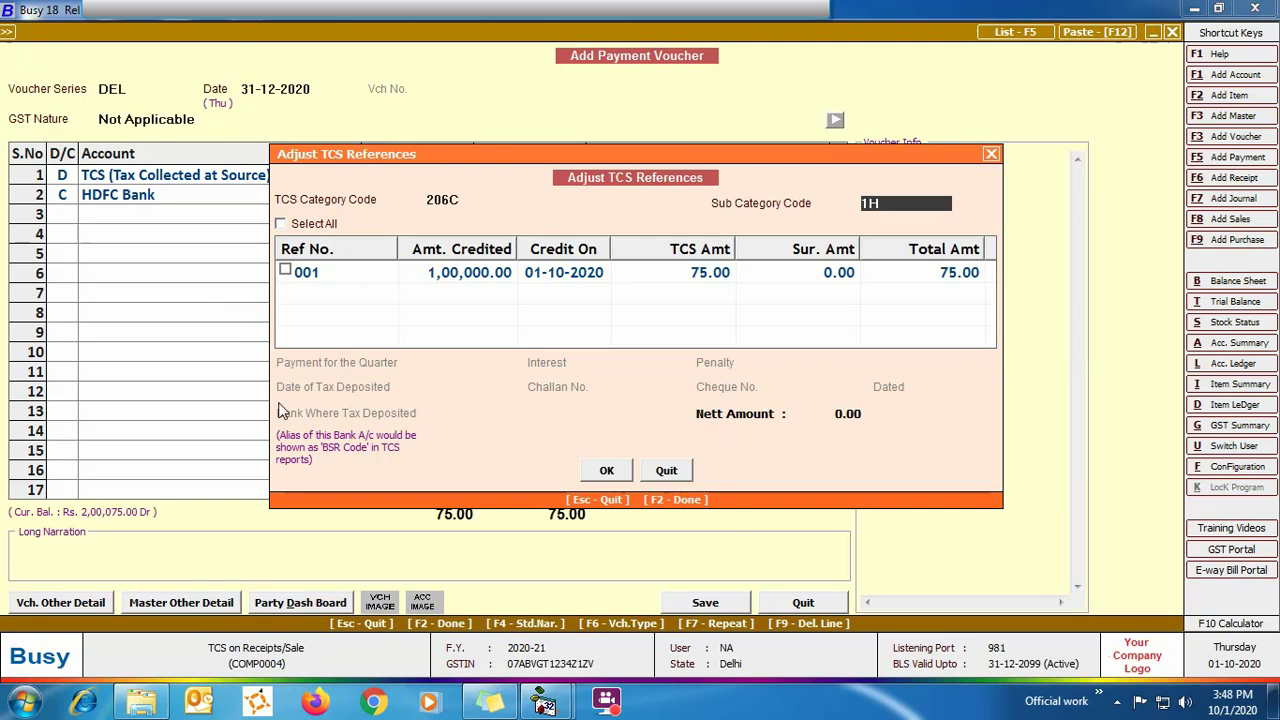
{"action": "left_click", "coordinate": [285, 272]}
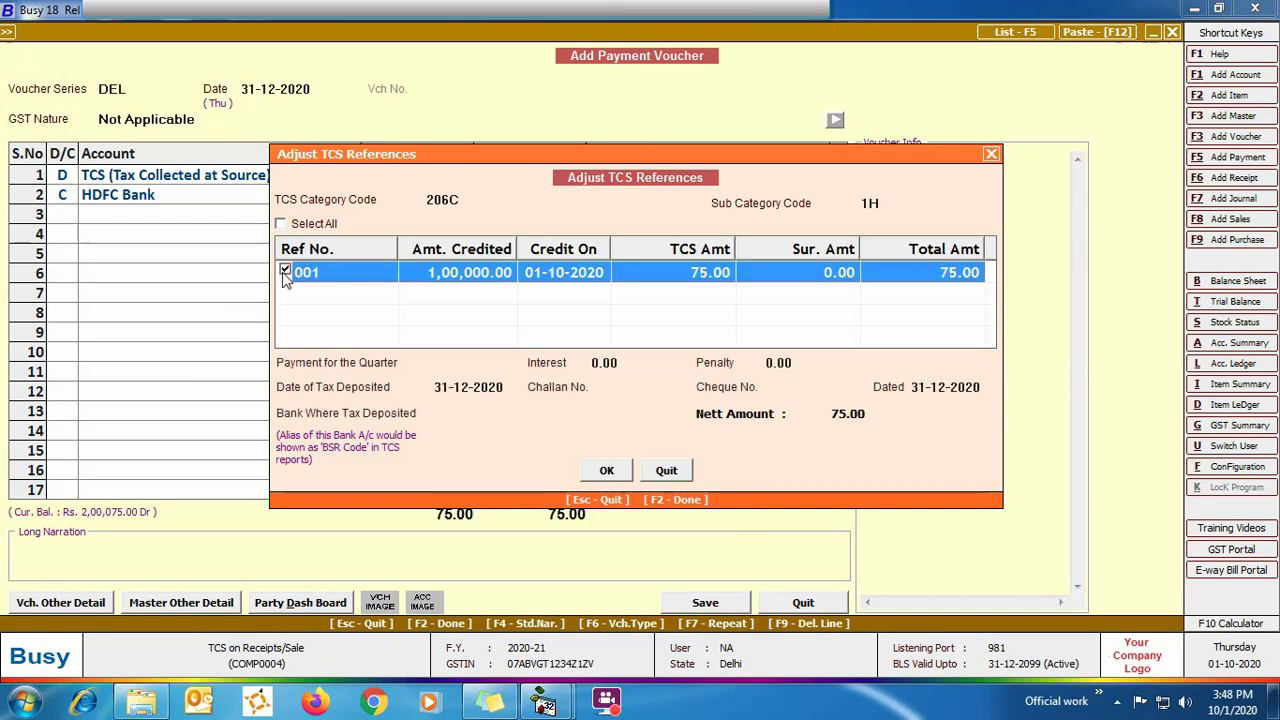
{"action": "left_click", "coordinate": [460, 363]}
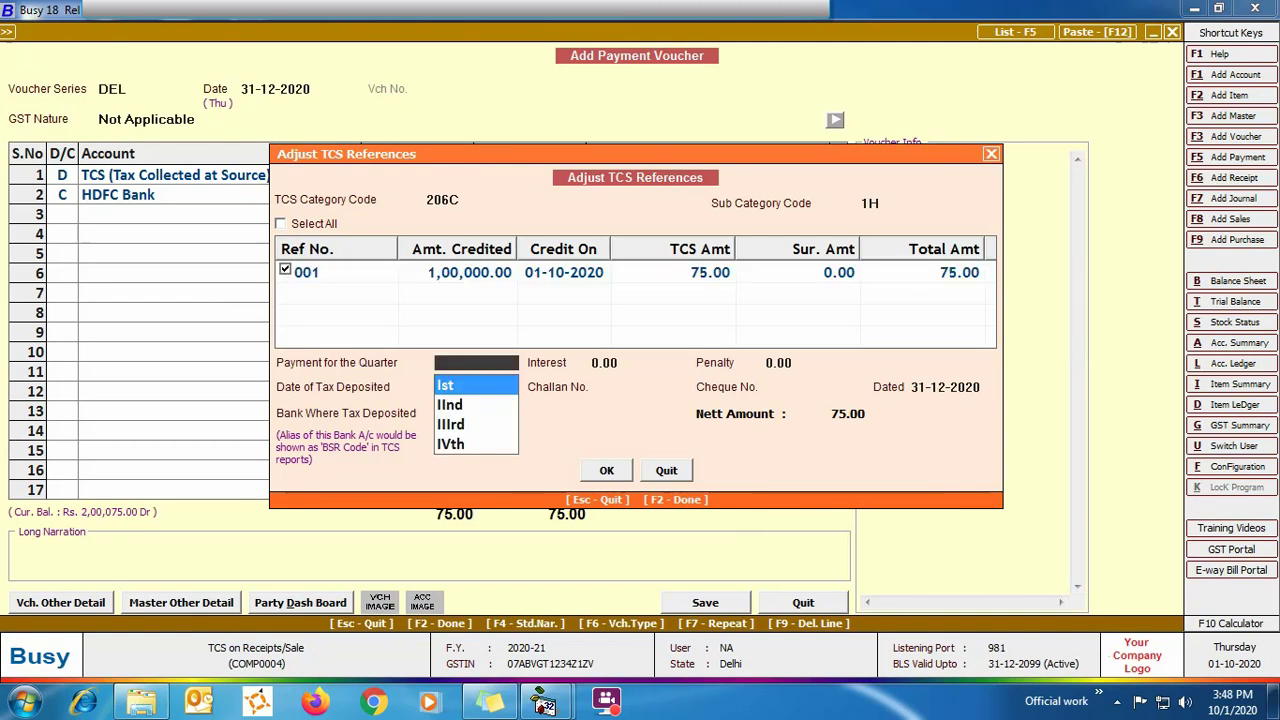
{"action": "key", "text": "Down"}
{"action": "key", "text": "Down"}
{"action": "key", "text": "Return"}
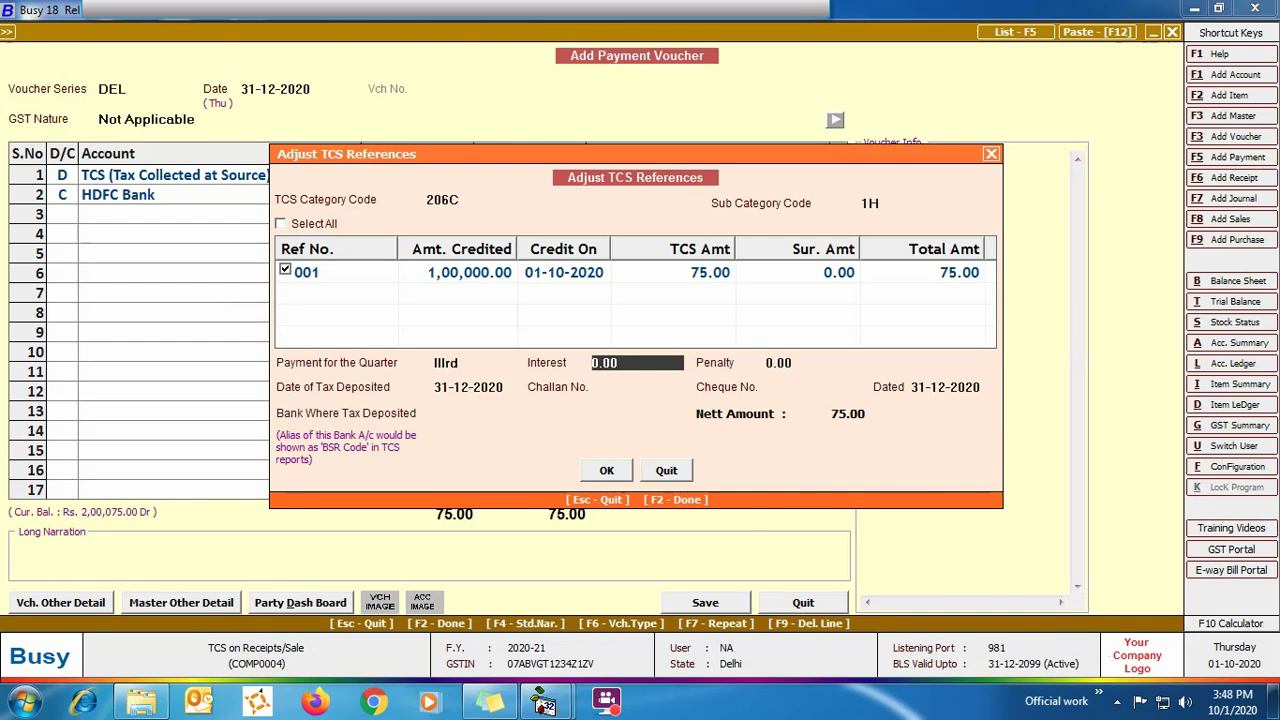
Fill in the tax deposit details with challan number 0012345, cheque number 12345 and State Bank of India as the deposit bank
{"action": "key", "text": "Return"}
{"action": "key", "text": "Return"}
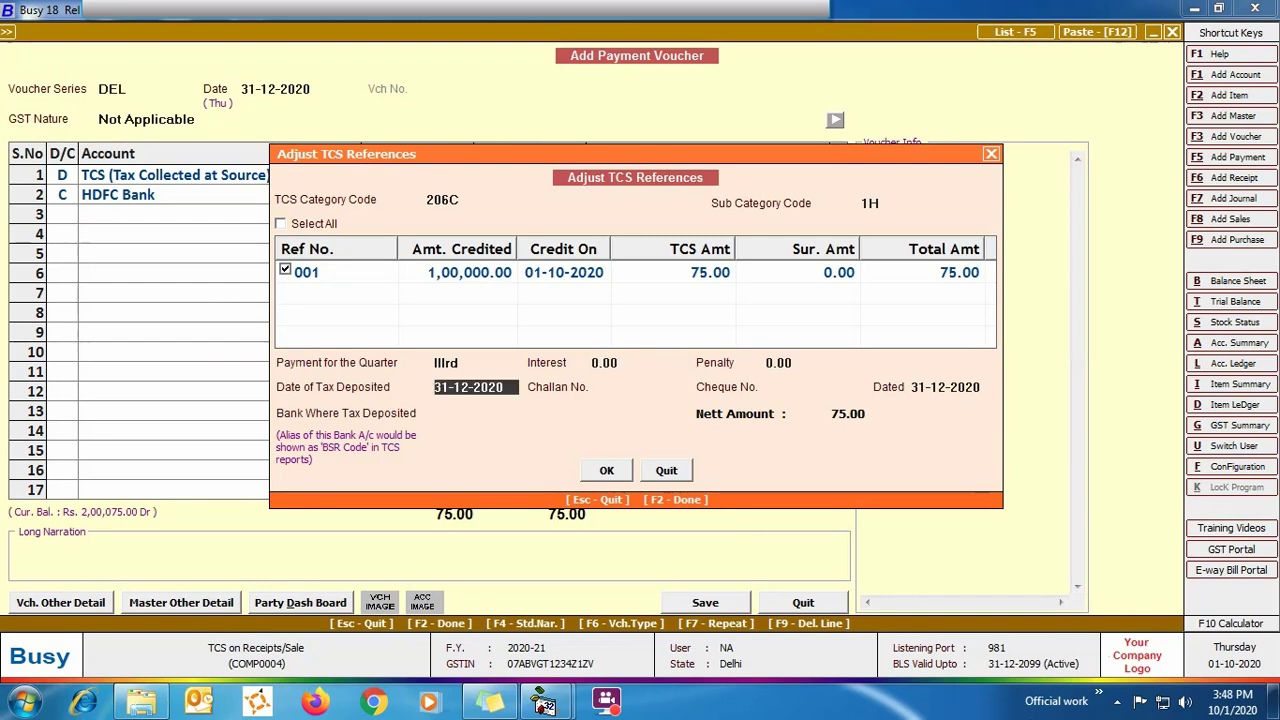
{"action": "key", "text": "Return"}
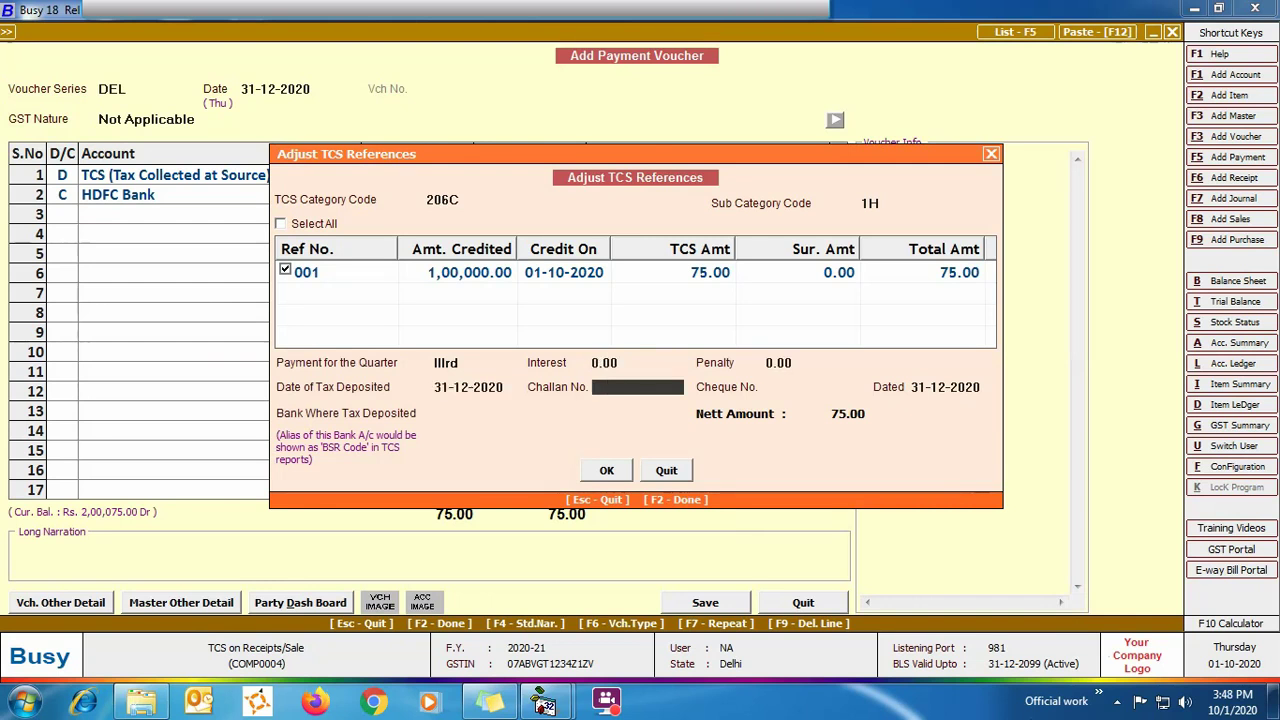
{"action": "type", "text": "0012345"}
{"action": "key", "text": "Return"}
{"action": "type", "text": "12345"}
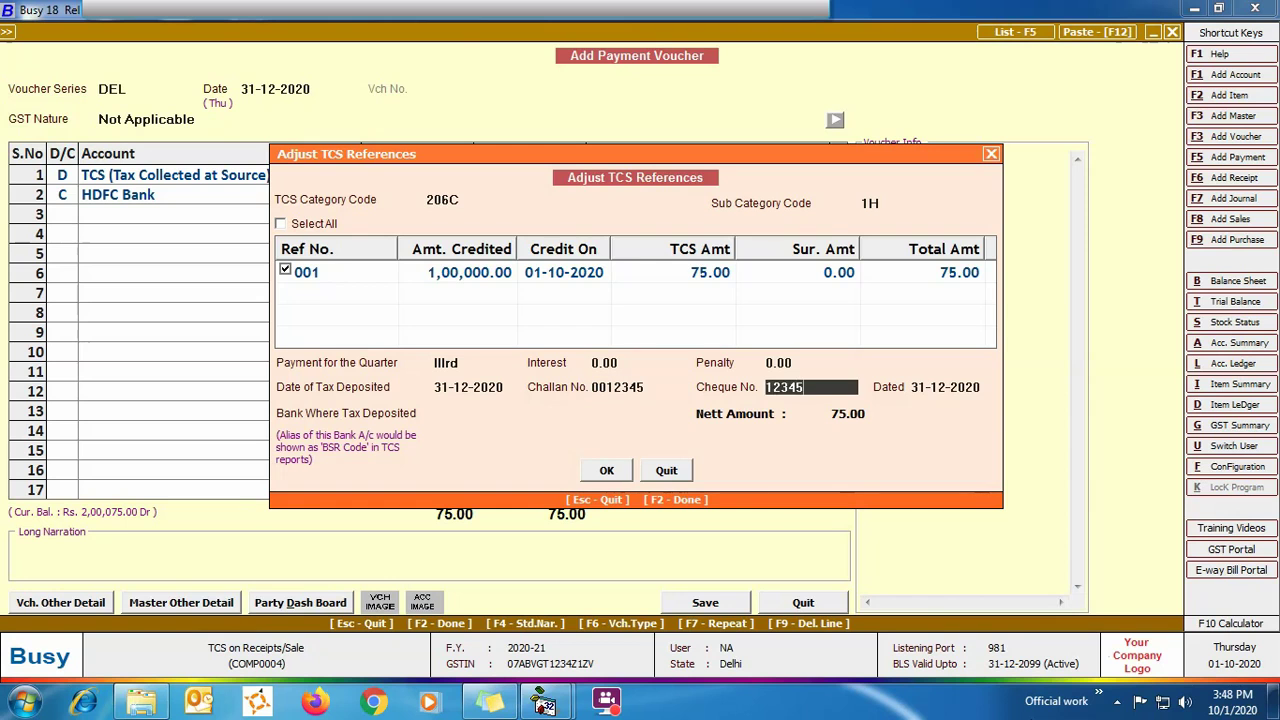
{"action": "key", "text": "Return"}
{"action": "key", "text": "Return"}
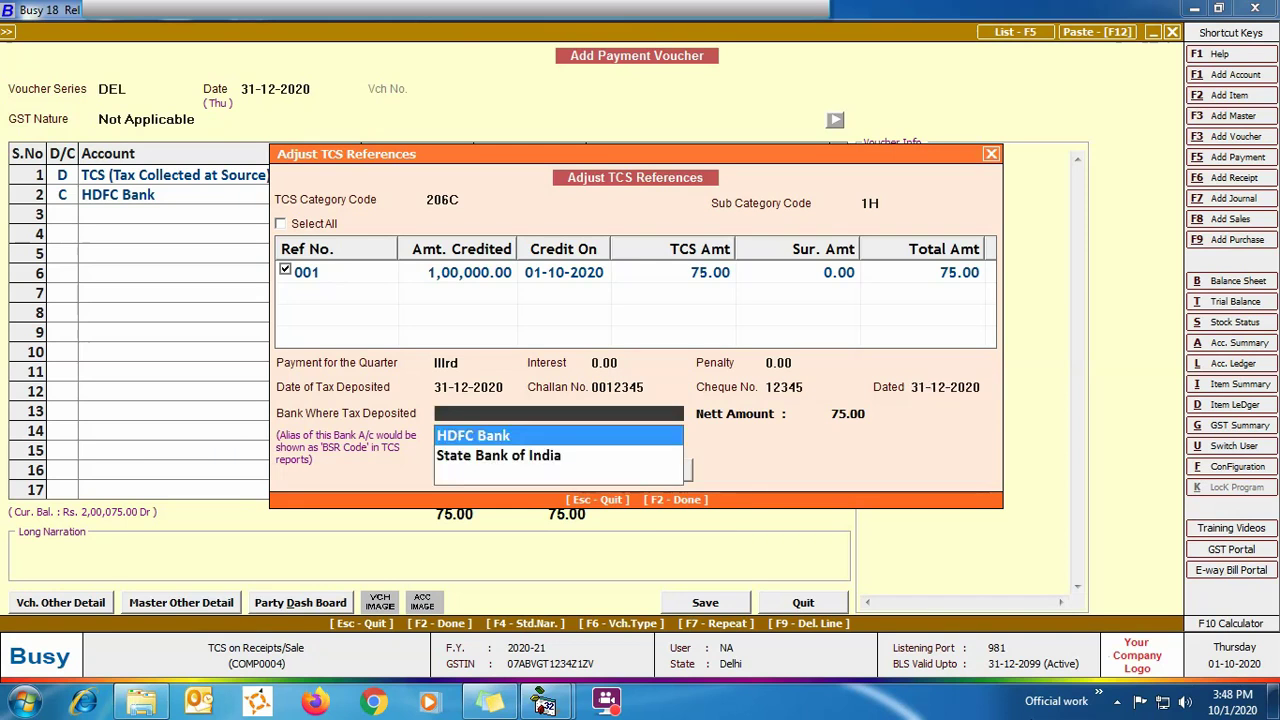
{"action": "key", "text": "Down"}
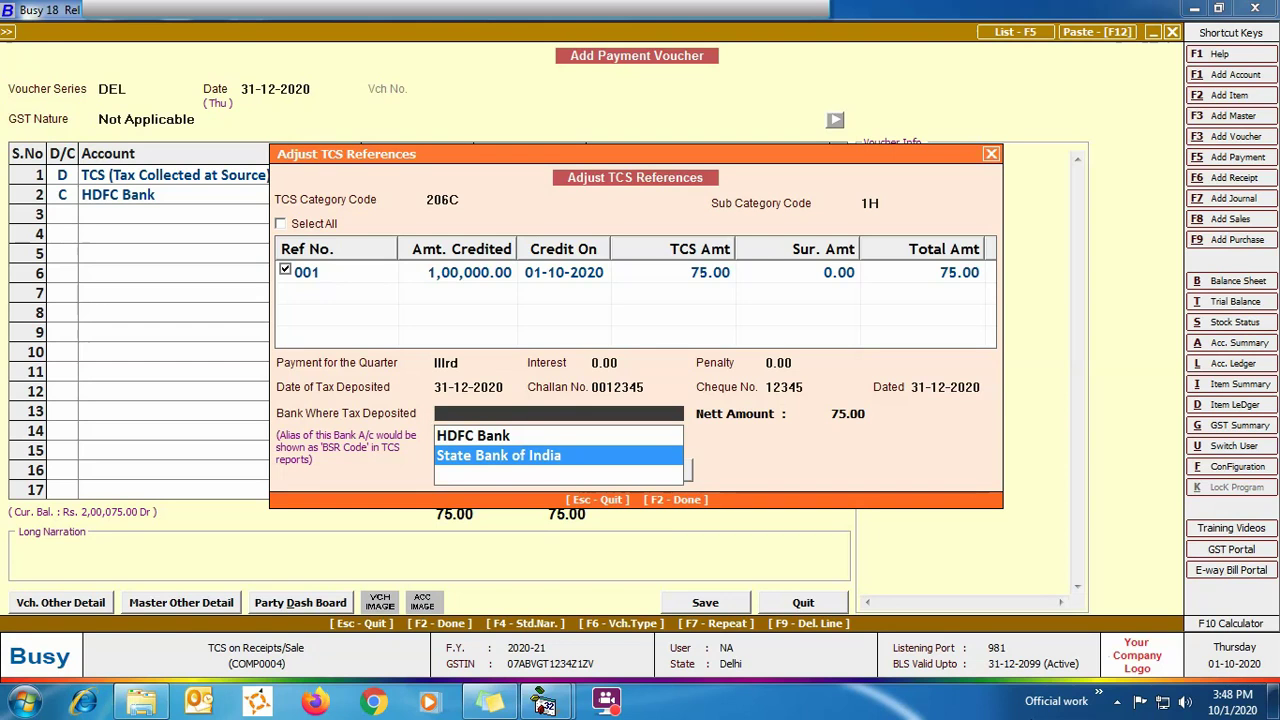
{"action": "key", "text": "Return"}
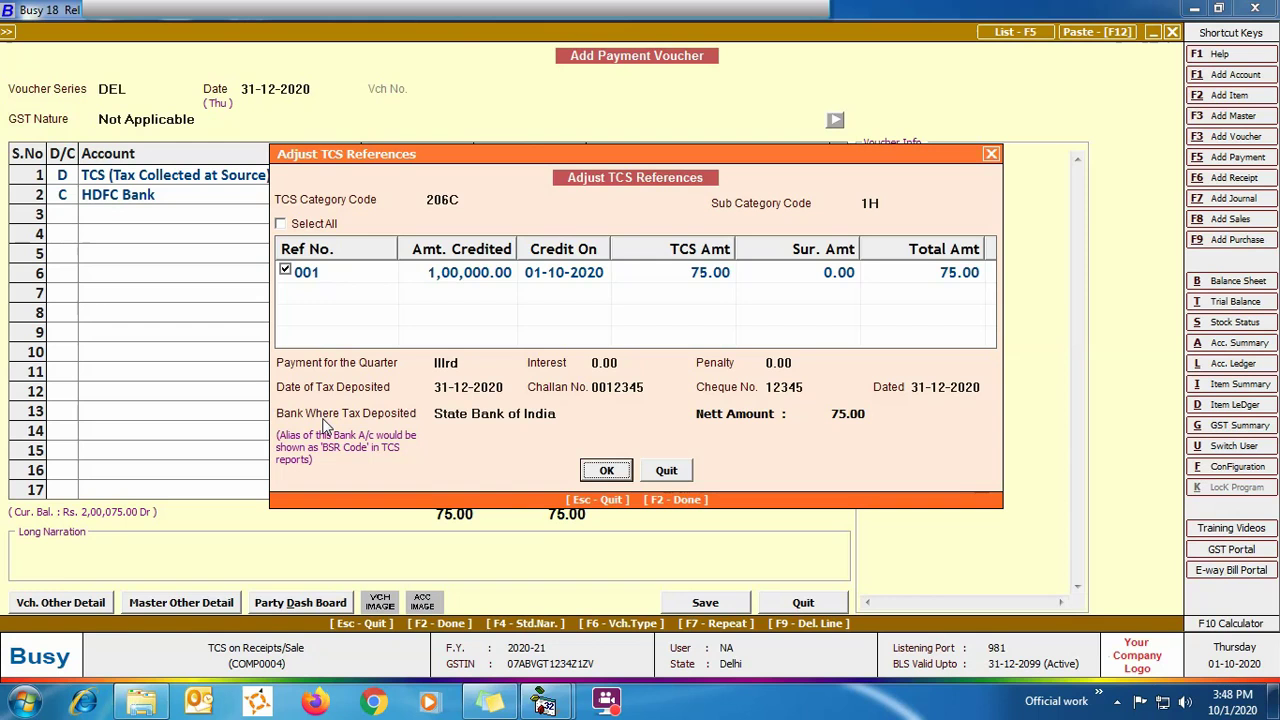
Accept the TCS reference adjustment, save the payment voucher and leave payment entry
{"action": "left_click", "coordinate": [606, 470]}
{"action": "left_click", "coordinate": [686, 392]}
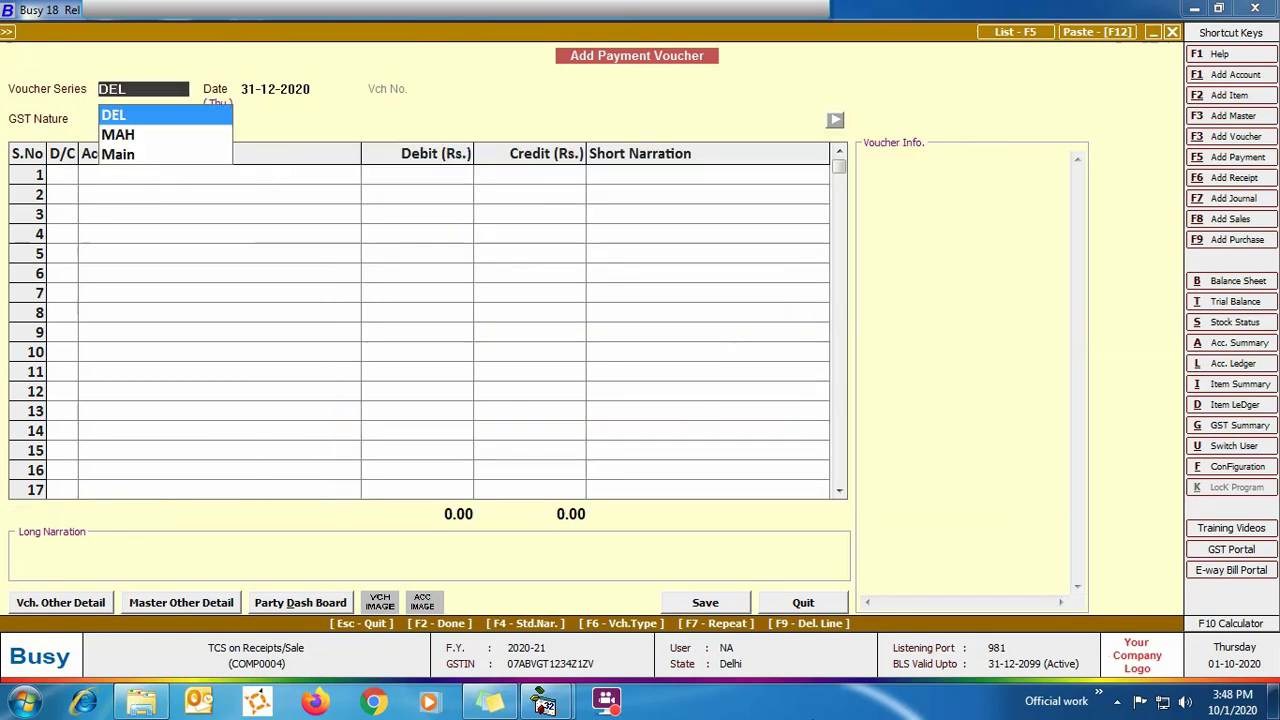
{"action": "key", "text": "Escape"}
{"action": "key", "text": "Escape"}
{"action": "key", "text": "Escape"}
{"action": "key", "text": "Escape"}
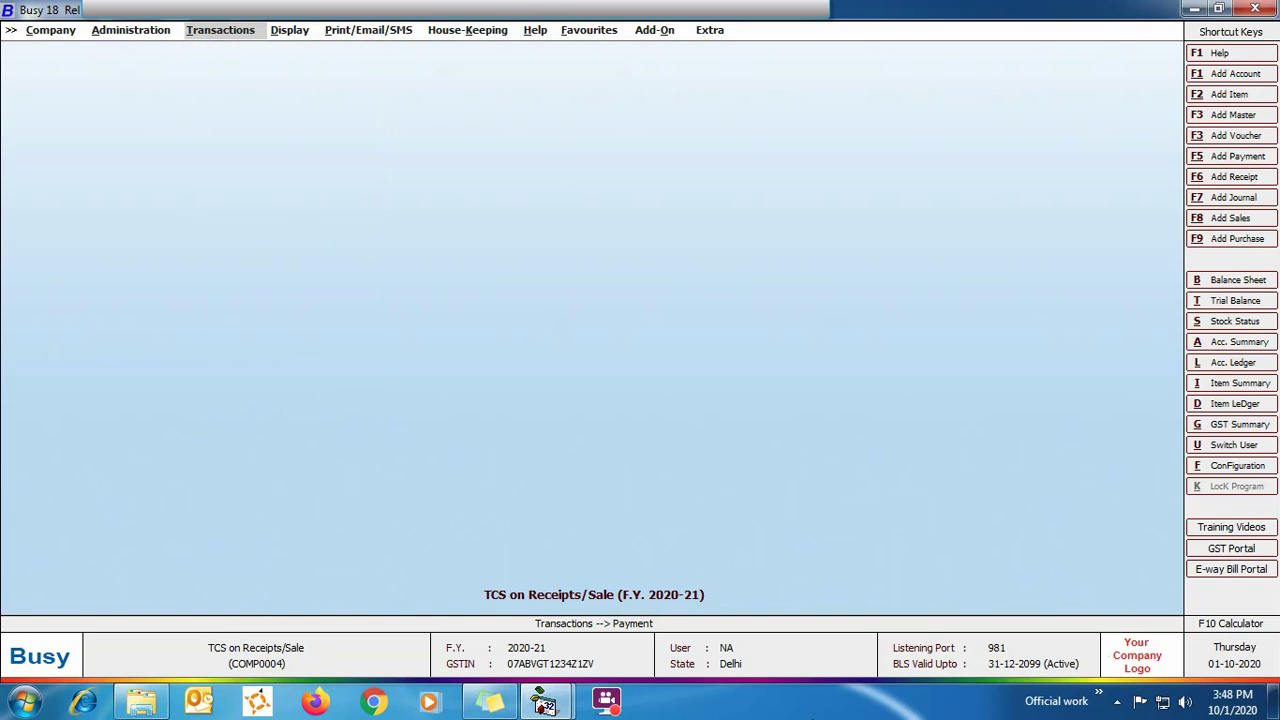